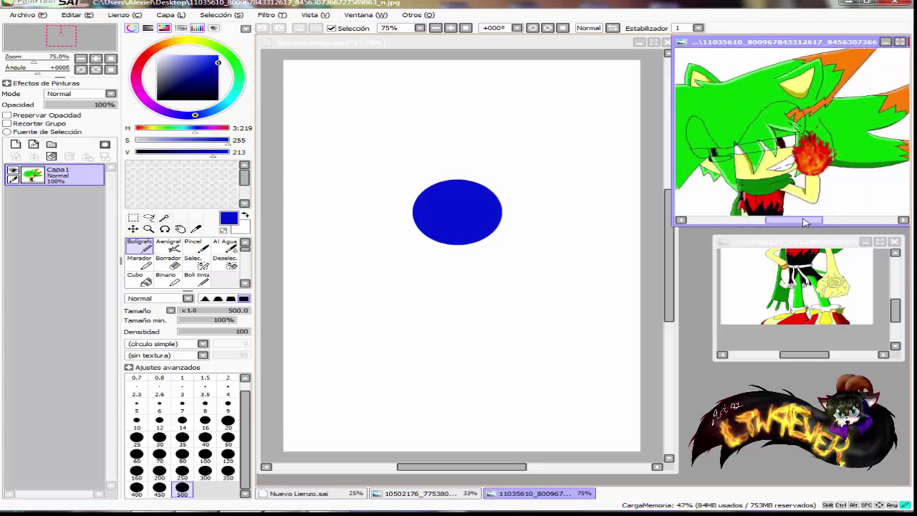
Select the blue ellipse, enlarge it with a free transform, reposition it in the canvas's upper half, and apply the transformation.
left_click(133, 217)
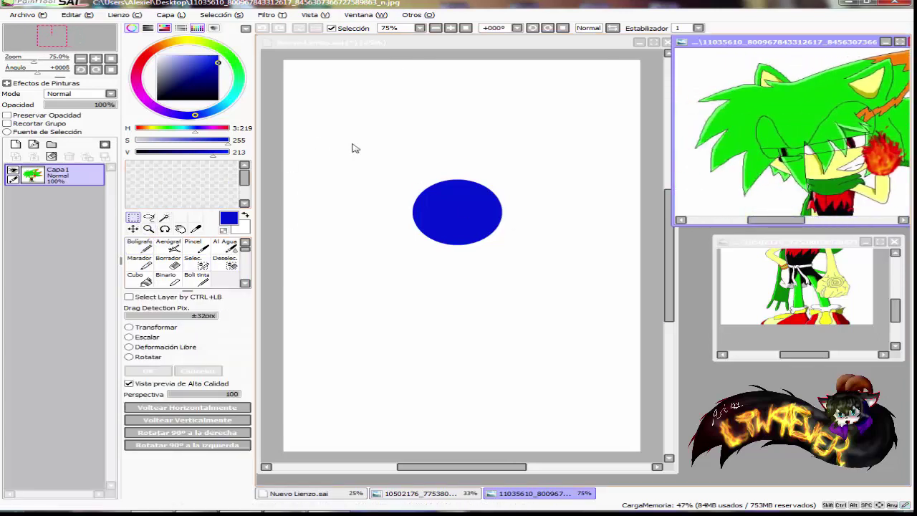
left_click_drag(349, 123, 556, 292)
left_click(175, 328)
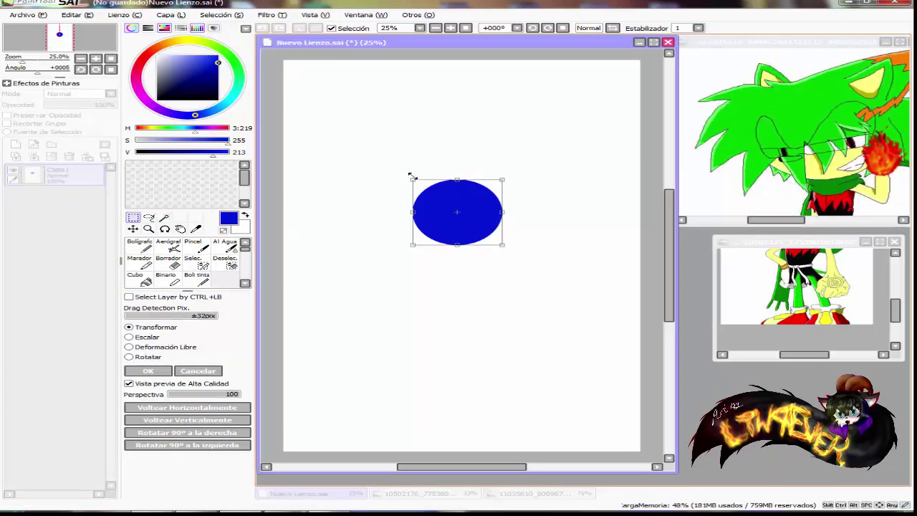
left_click_drag(412, 176, 381, 149)
left_click_drag(440, 199, 454, 200)
key("Return")
left_click(490, 316)
Draw a roughly vertical spine line down from the base of the blue head with the Bolígrafo pen at size 9.
left_click(139, 247)
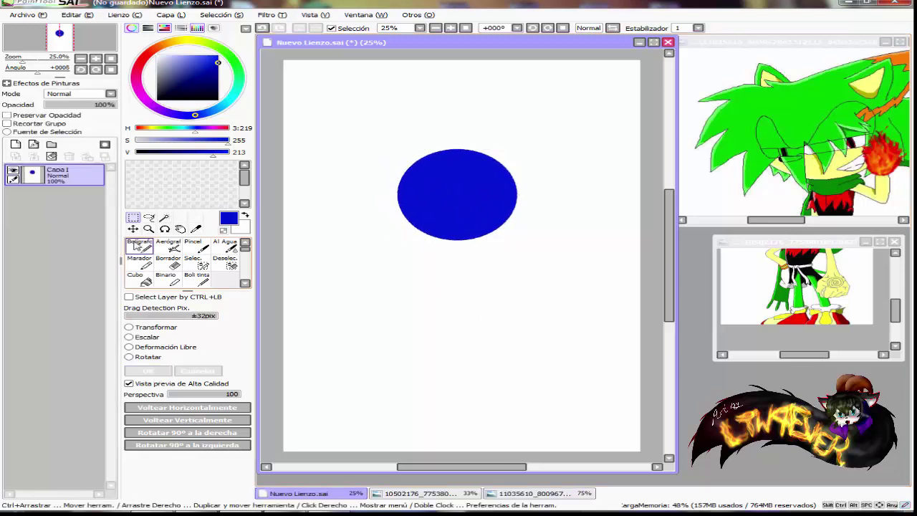
scroll(408, 280, "down", 2)
scroll(430, 338, "up", 2)
left_click(229, 407)
scroll(495, 311, "down", 1)
scroll(479, 311, "up", 1)
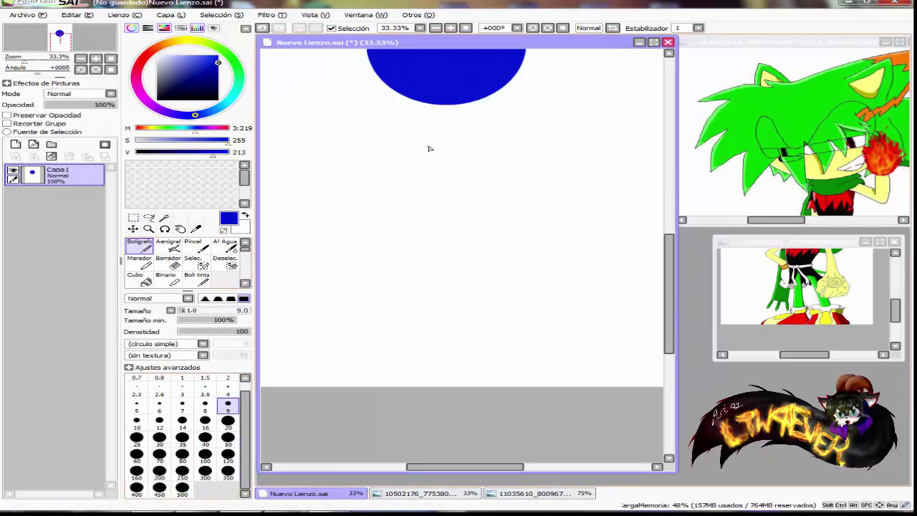
scroll(430, 148, "up", 3)
left_click_drag(442, 127, 423, 357)
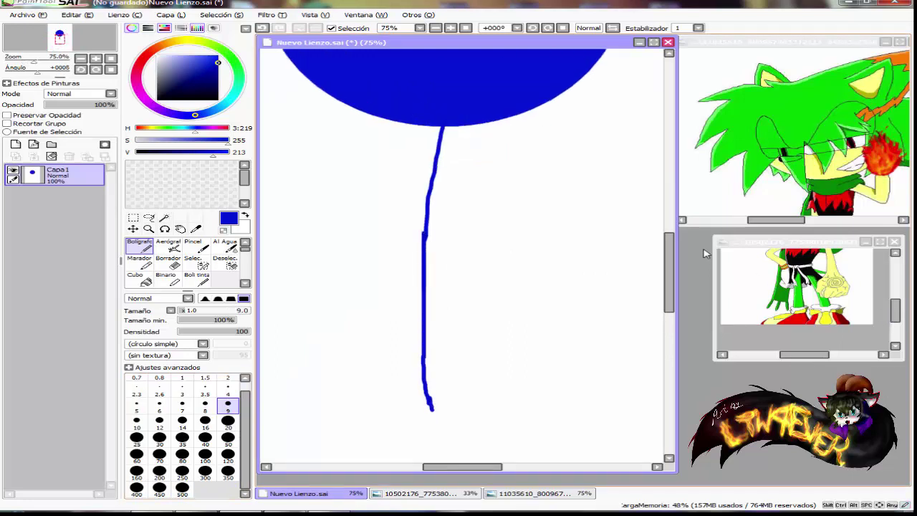
Draw a short horizontal hip line across the lower end of the spine.
scroll(475, 241, "down", 2)
scroll(494, 311, "up", 5)
left_click_drag(399, 300, 605, 299)
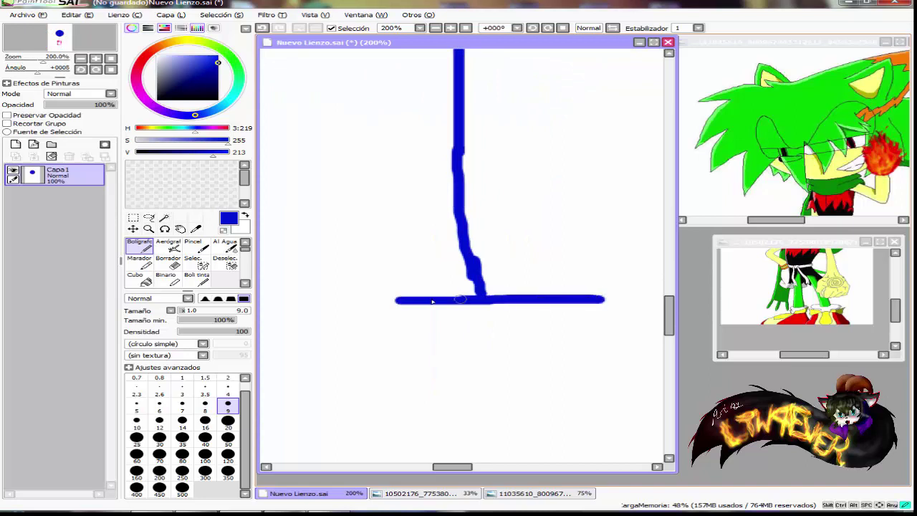
Draw a wide horizontal shoulder line across the spine just below the head, undoing the stray stroke.
scroll(432, 302, "down", 4)
scroll(359, 152, "up", 3)
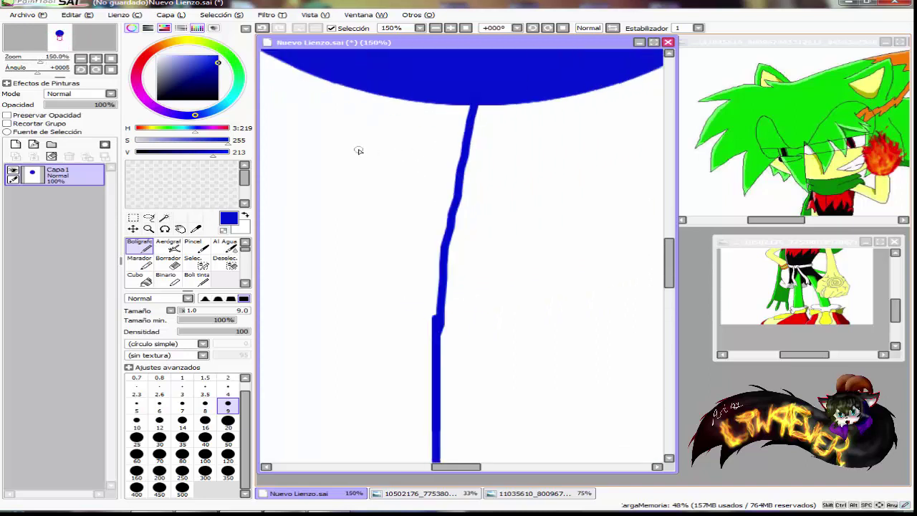
mouse_move(340, 152)
left_mouse_down()
mouse_move(470, 160)
mouse_move(350, 171)
mouse_move(624, 179)
left_mouse_up()
scroll(391, 173, "down", 1)
key("ctrl+z")
scroll(549, 198, "down", 3)
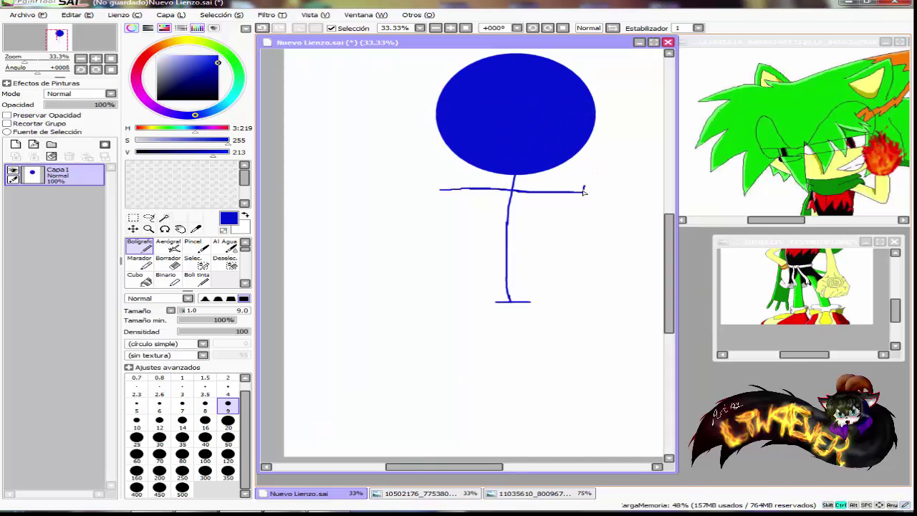
Draw the torso's right side tapering from the shoulder to the waist, and extend the hip line to the left.
scroll(554, 260, "up", 1)
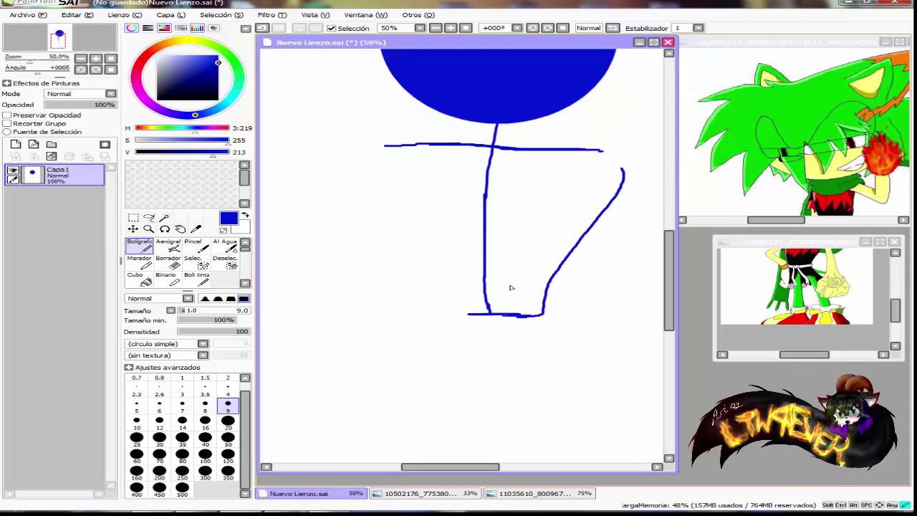
key("ctrl+z")
scroll(435, 319, "up", 2)
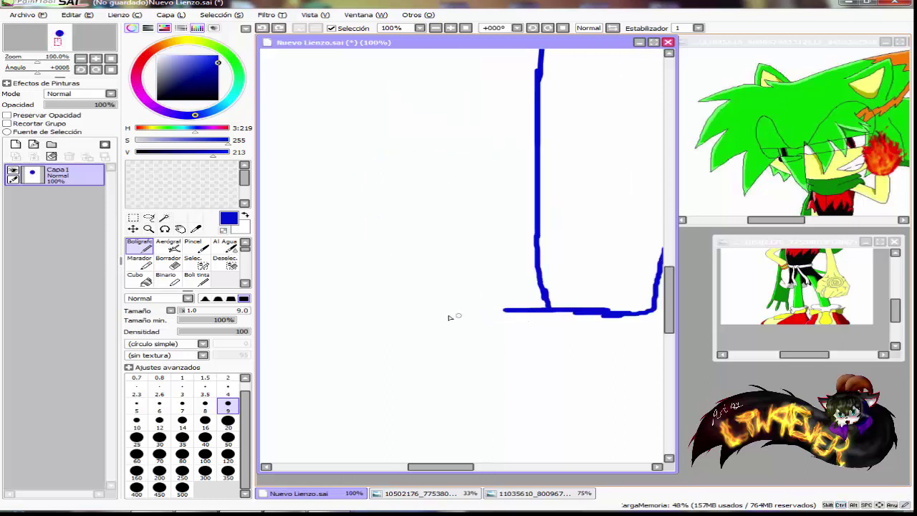
left_click_drag(447, 316, 657, 317)
Draw the torso's left side from the shoulder line down to the hip line, closing the outline.
scroll(546, 337, "down", 3)
scroll(530, 246, "up", 2)
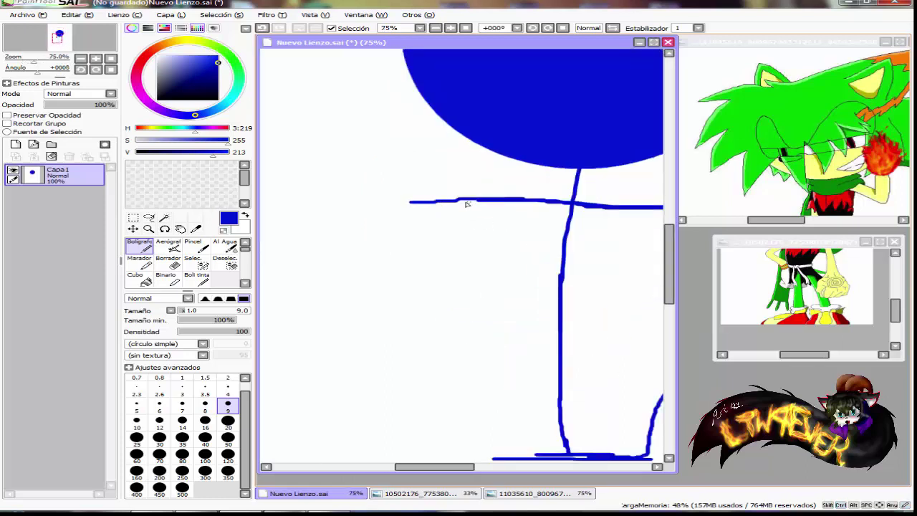
mouse_move(415, 206)
left_mouse_down()
mouse_move(402, 272)
mouse_move(417, 362)
mouse_move(439, 410)
mouse_move(425, 398)
mouse_move(467, 451)
left_mouse_up()
scroll(509, 460, "down", 3)
scroll(604, 217, "up", 1)
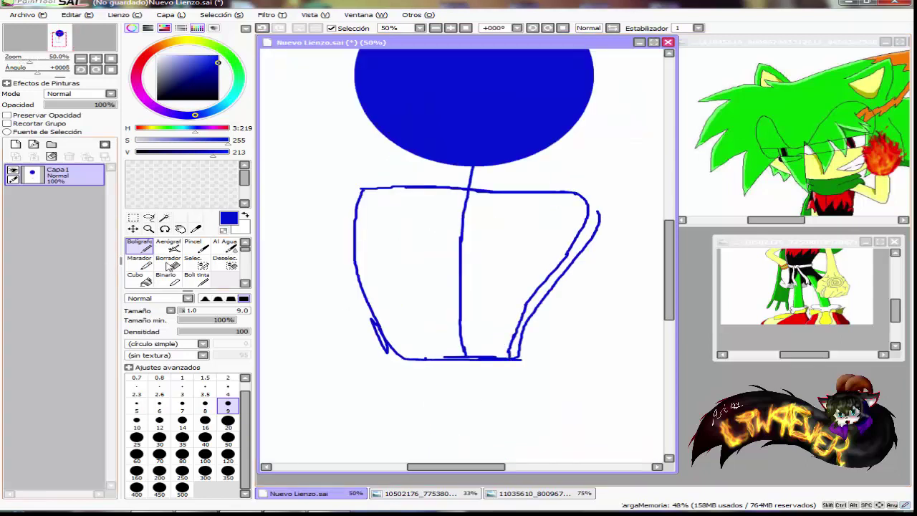
Erase the duplicate line on the torso's right side and redraw its lower part down to the hip with the pen.
key("e")
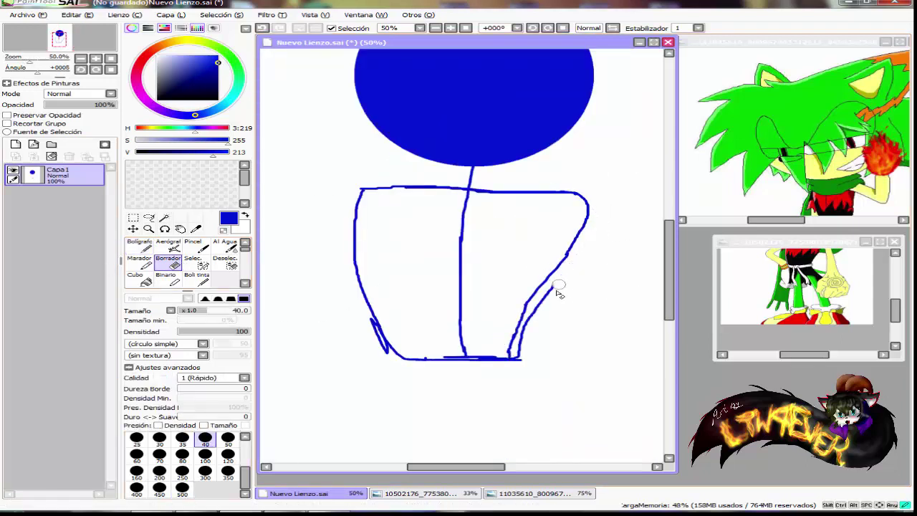
left_click_drag(528, 360, 523, 326)
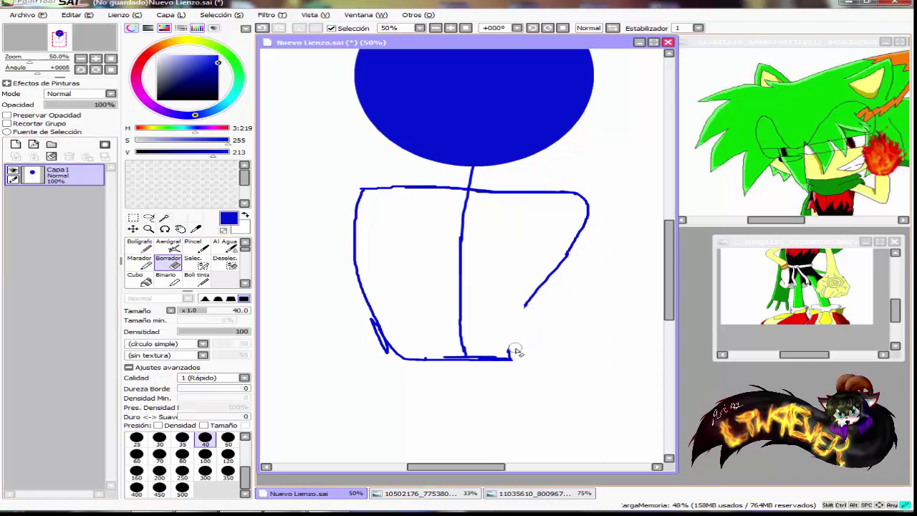
scroll(487, 344, "up", 1)
key("n")
left_click_drag(557, 278, 569, 266)
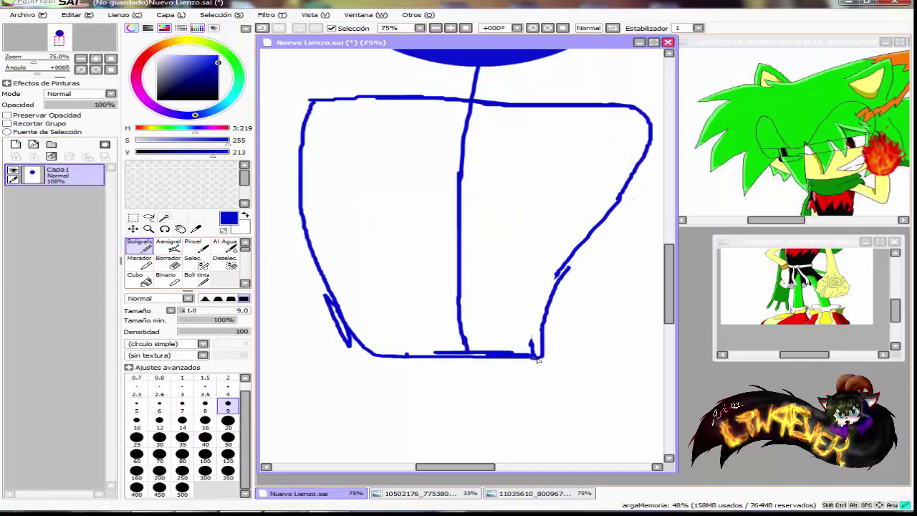
Try curves below the hip line, undo them, and draw a short outward curve from the hip's right end.
scroll(537, 360, "down", 3)
scroll(473, 278, "up", 1)
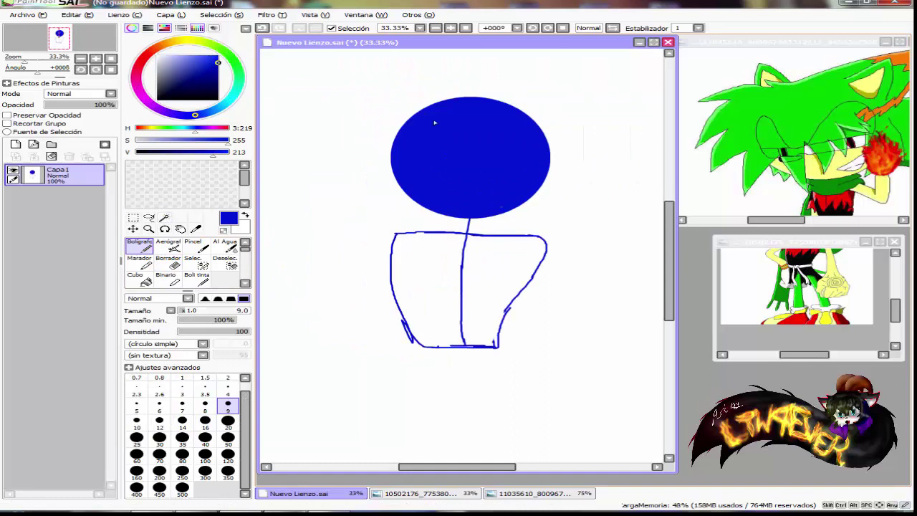
scroll(473, 247, "up", 2)
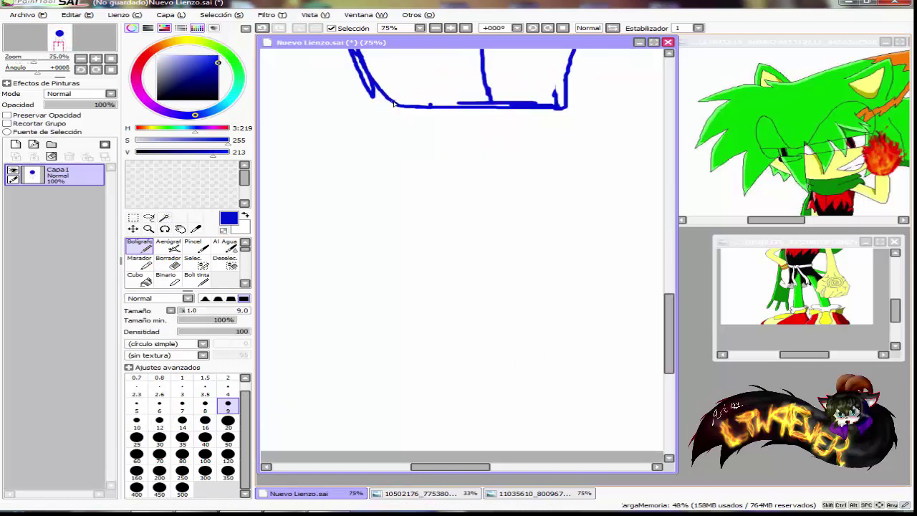
left_click_drag(385, 96, 466, 175)
mouse_move(570, 73)
left_mouse_down()
mouse_move(603, 96)
mouse_move(628, 180)
mouse_move(539, 208)
left_mouse_up()
key("ctrl+z")
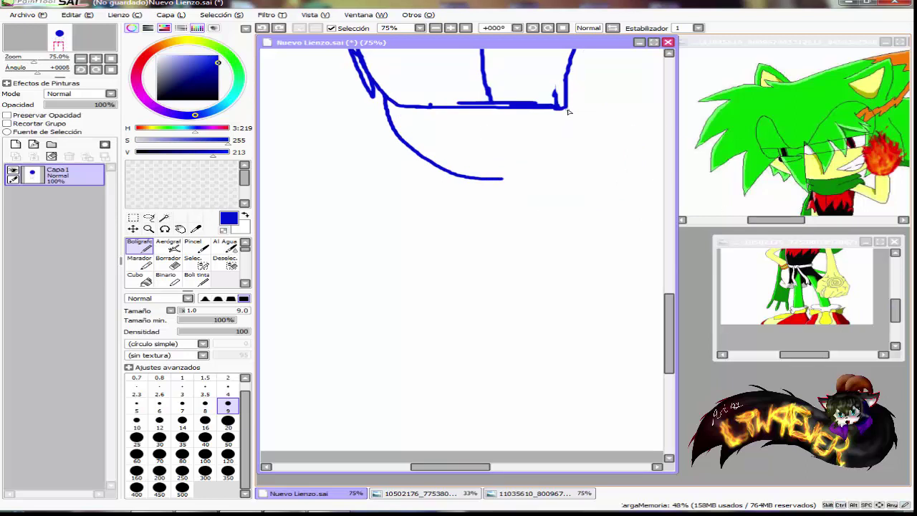
key("ctrl+z")
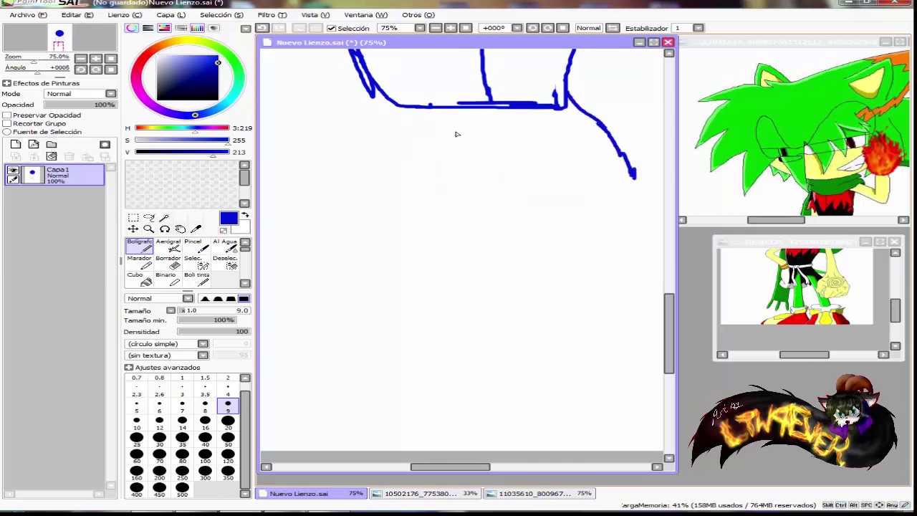
Draw one vertical and one diagonal leg guide line from the hips to the canvas's lower edge, and sample the line's blue for the pen.
scroll(442, 132, "down", 4)
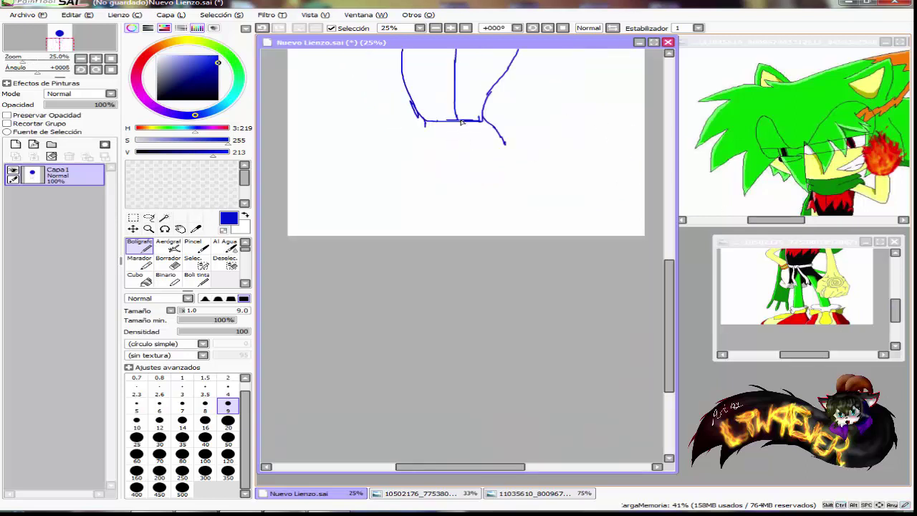
left_click_drag(462, 122, 552, 271)
scroll(453, 239, "up", 4)
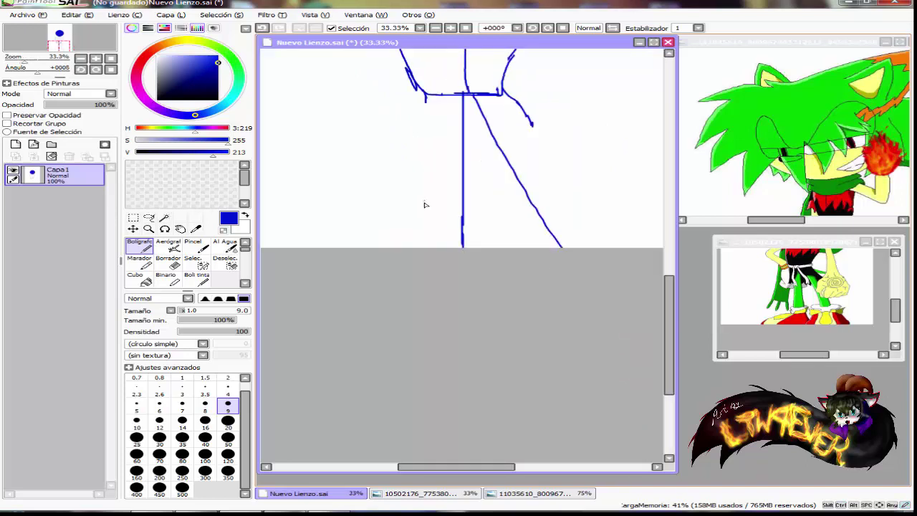
left_click(519, 233, "alt")
left_click(514, 235)
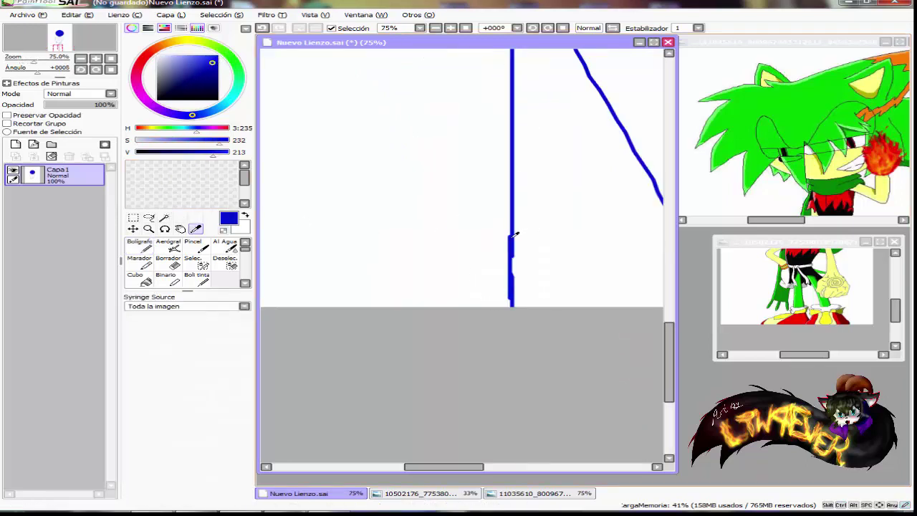
left_click(140, 244)
Draw a small knee ellipse around each of the two leg guide lines at about the same height.
scroll(516, 229, "down", 2)
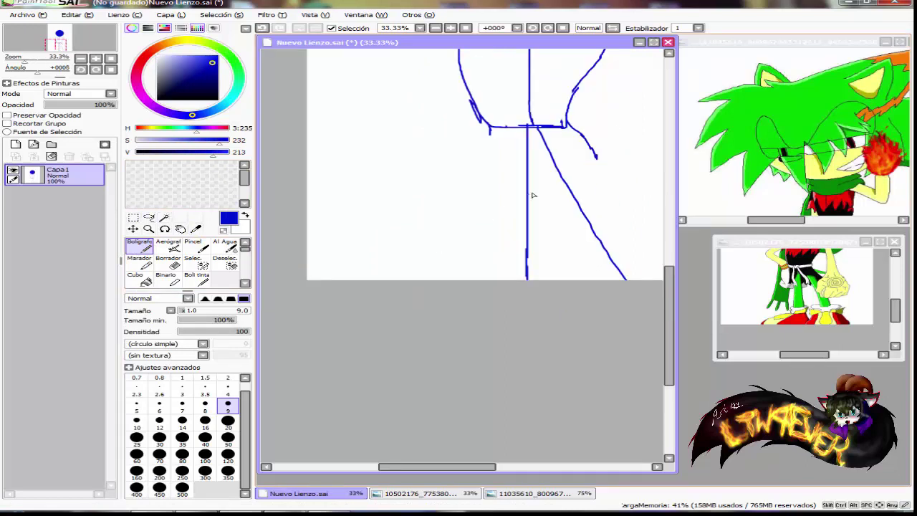
scroll(532, 196, "up", 2)
scroll(509, 211, "down", 1)
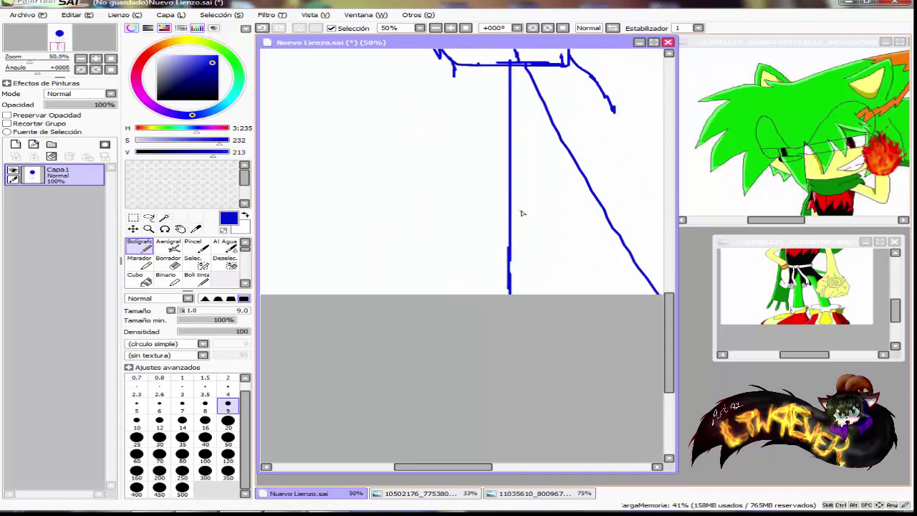
left_click_drag(537, 217, 528, 210)
scroll(507, 251, "down", 2)
scroll(504, 255, "up", 3)
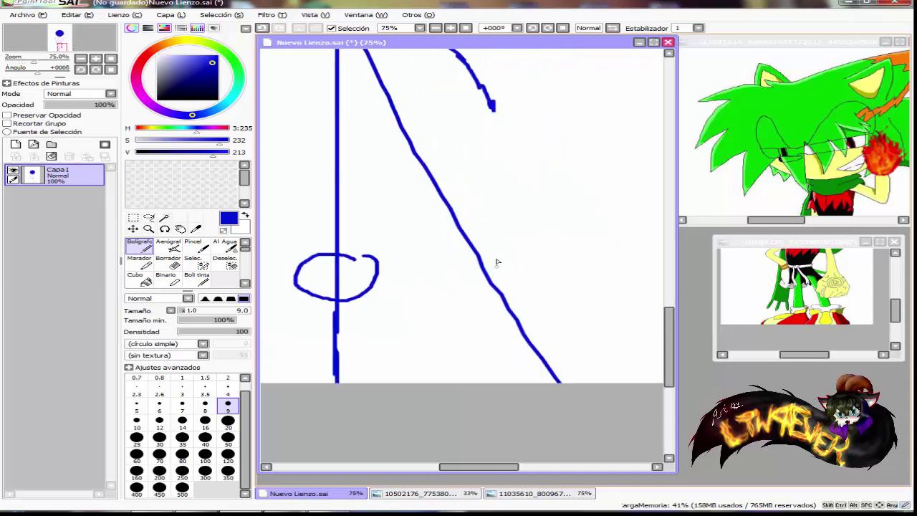
left_click_drag(478, 252, 482, 300)
Outline the thighs with the straight leg's outer line and both sides of the diagonal leg, from hip to knee.
scroll(477, 254, "down", 1)
scroll(394, 219, "up", 1)
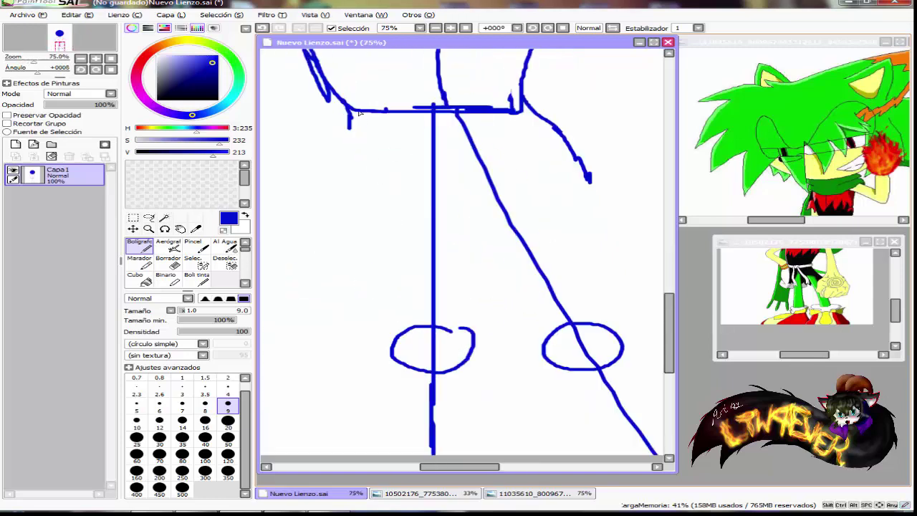
left_click_drag(359, 112, 386, 337)
left_click_drag(436, 150, 542, 346)
left_click_drag(564, 146, 588, 263)
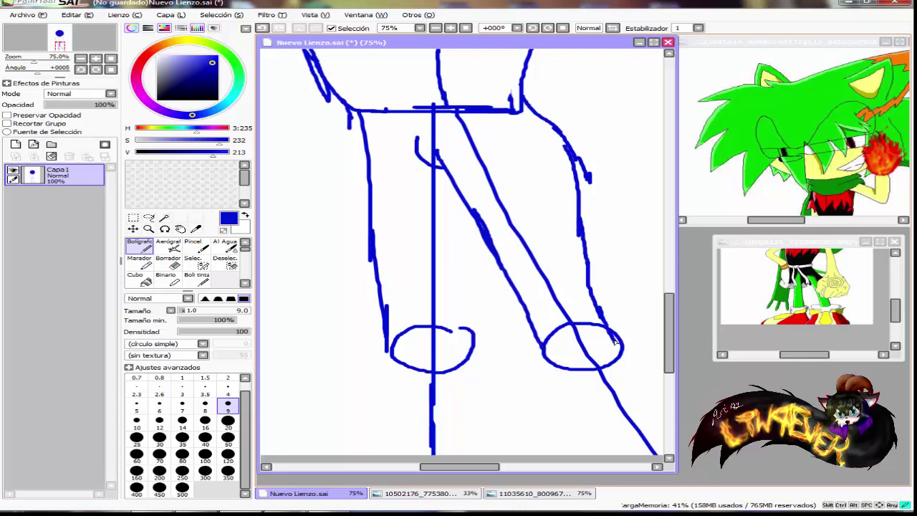
left_click_drag(615, 342, 618, 345)
Undo the diagonal leg's outer thigh strokes and redraw that line from the hip down to the knee ellipse.
scroll(494, 254, "down", 2)
scroll(517, 270, "up", 1)
key("ctrl+z")
key("ctrl+z")
key("ctrl+z")
scroll(543, 231, "up", 2)
left_click_drag(526, 154, 541, 292)
left_click_drag(544, 289, 577, 380)
Draw the straight leg's inner thigh line down to its knee ellipse, undoing the first attempt.
scroll(577, 379, "down", 1)
mouse_move(462, 127)
left_mouse_down()
mouse_move(493, 247)
mouse_move(470, 269)
left_mouse_up()
key("ctrl+z")
key("ctrl+z")
scroll(451, 176, "up", 1)
left_click_drag(450, 173, 448, 328)
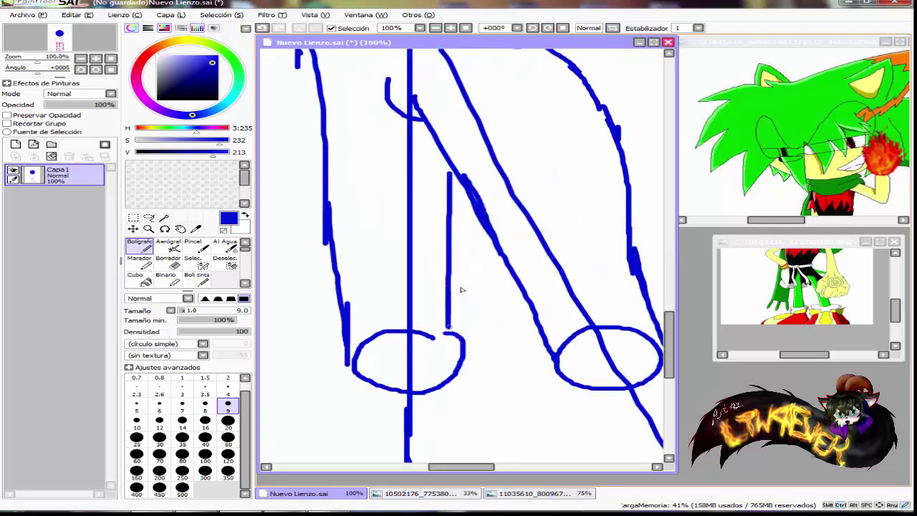
Draw the straight leg's two shin lines from the knee ellipse to the canvas's lower edge.
scroll(451, 322, "down", 1)
mouse_move(390, 342)
left_mouse_down()
mouse_move(440, 243)
mouse_move(429, 342)
left_mouse_up()
left_click_drag(516, 225, 517, 347)
Draw the diagonal leg's two slanted shin lines from its knee ellipse to the canvas's lower edge.
scroll(527, 312, "down", 3)
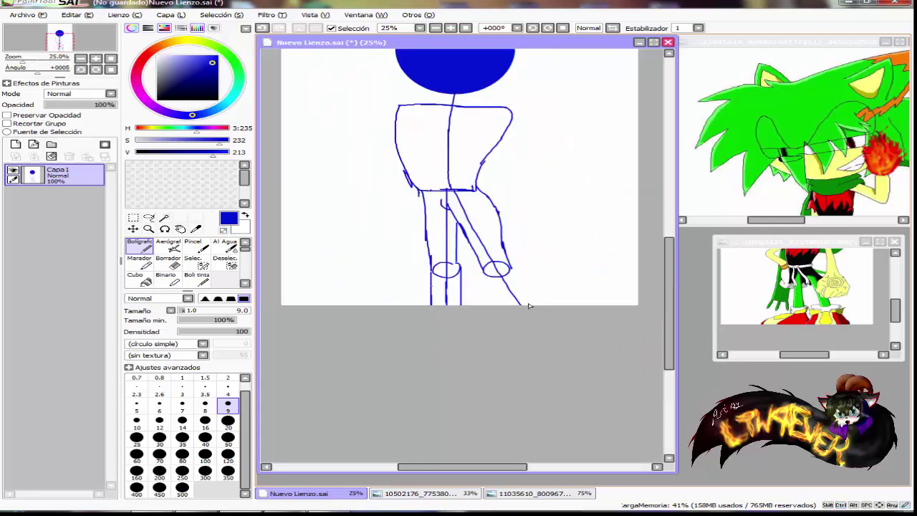
scroll(529, 306, "up", 3)
left_click_drag(476, 200, 559, 311)
left_click_drag(390, 207, 458, 309)
scroll(466, 322, "down", 3)
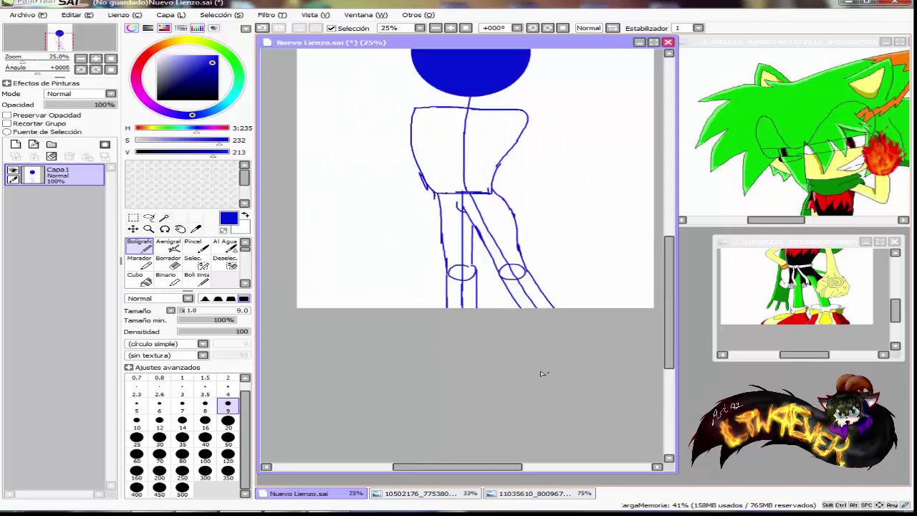
scroll(512, 358, "down", 1)
scroll(495, 233, "up", 1)
left_click(149, 218)
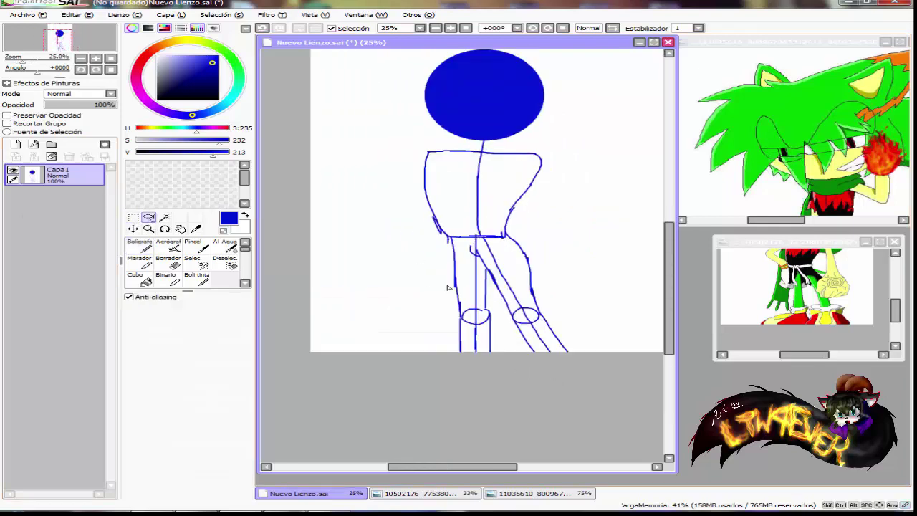
scroll(455, 287, "up", 4)
scroll(428, 231, "down", 4)
scroll(480, 256, "up", 4)
scroll(395, 235, "down", 4)
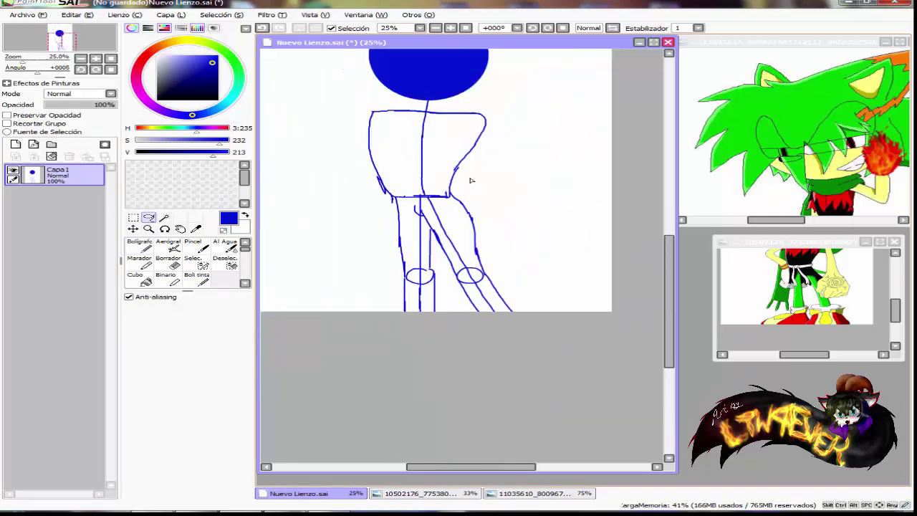
Erase the torso's left side and the outer left part of the shoulder line with the size 40 eraser.
scroll(471, 181, "up", 3)
left_click(169, 261)
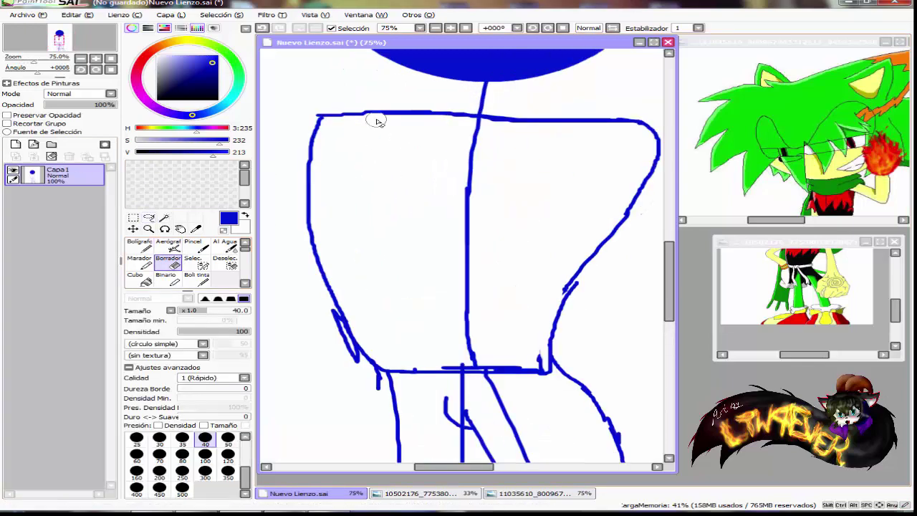
mouse_move(377, 119)
left_mouse_down()
mouse_move(344, 110)
mouse_move(309, 209)
mouse_move(374, 361)
mouse_move(332, 334)
left_mouse_up()
scroll(455, 232, "down", 2)
scroll(466, 203, "up", 2)
scroll(466, 203, "down", 1)
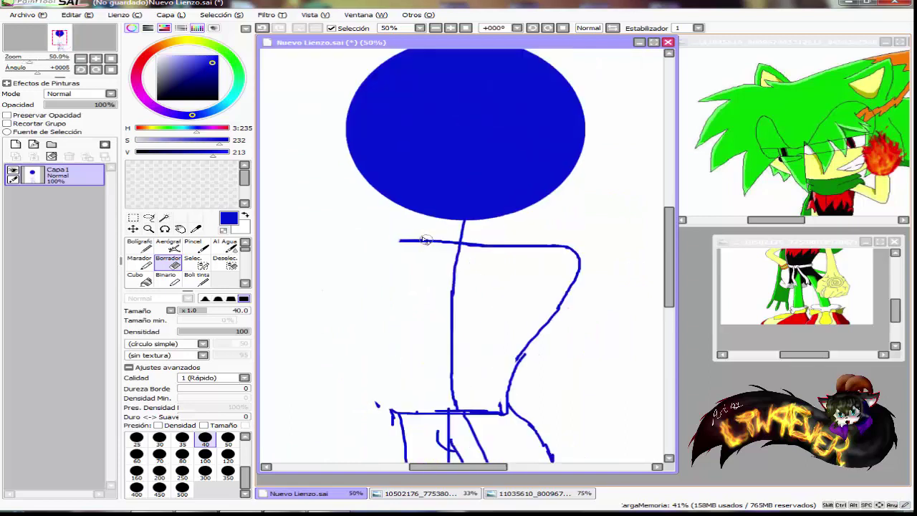
Redraw the torso's left side with a rounded shoulder curve and erase the sharp corner outside it.
key("n")
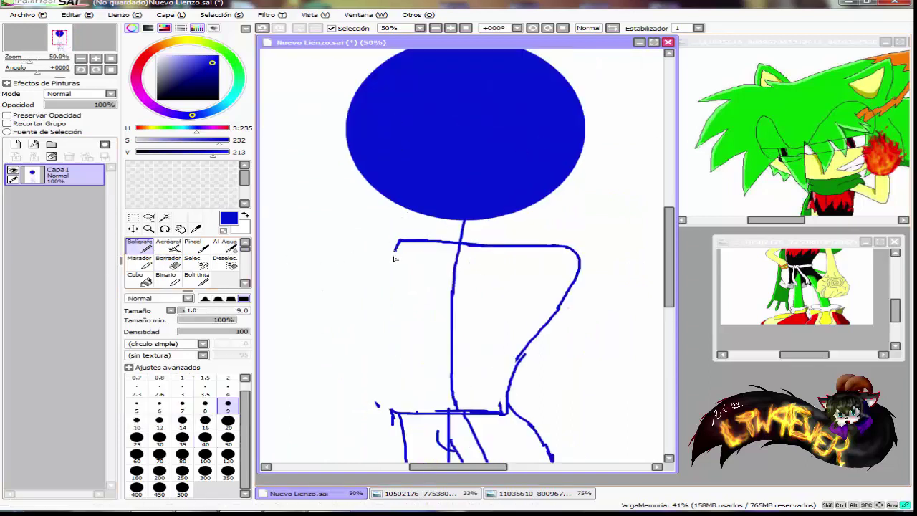
scroll(421, 249, "up", 3)
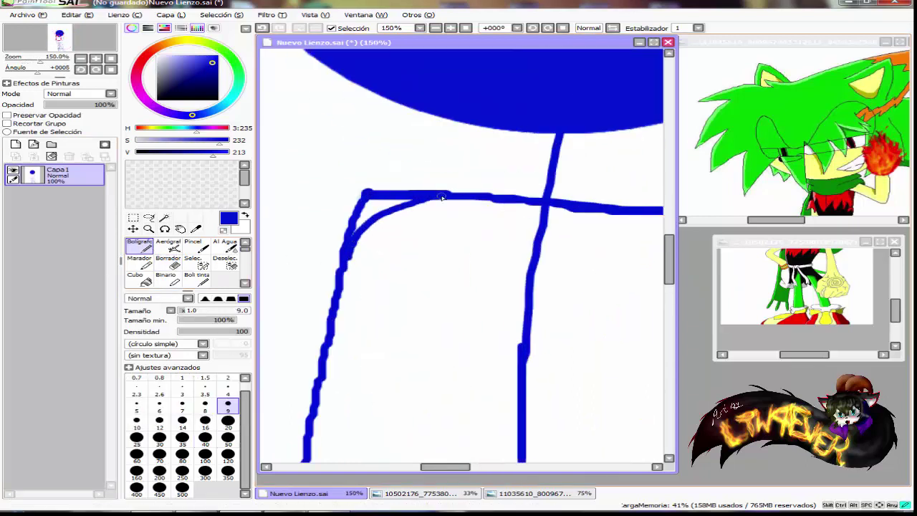
key("e")
scroll(299, 292, "down", 3)
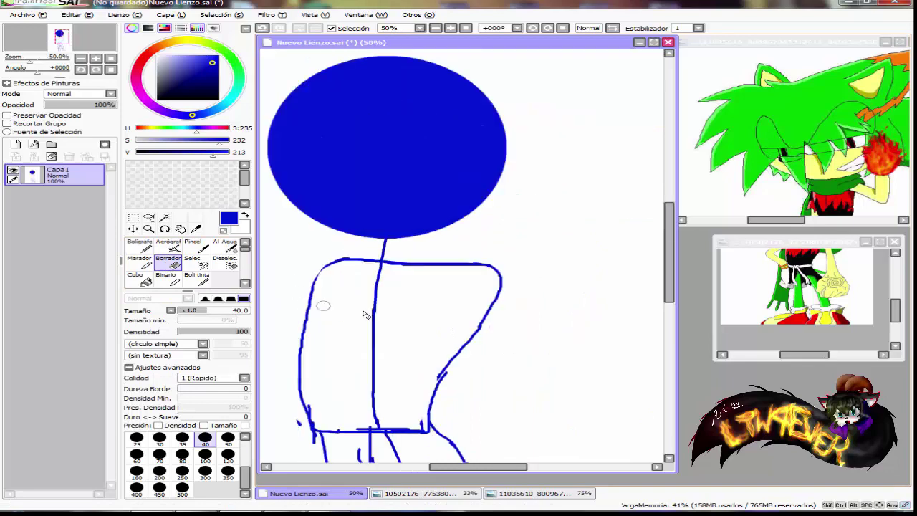
Erase the torso's right shoulder corner and redraw it with the pen as a wider rounded curve.
scroll(430, 304, "up", 2)
mouse_move(482, 224)
left_mouse_down()
mouse_move(539, 232)
mouse_move(501, 376)
left_mouse_up()
left_click_drag(527, 225, 553, 271)
key("n")
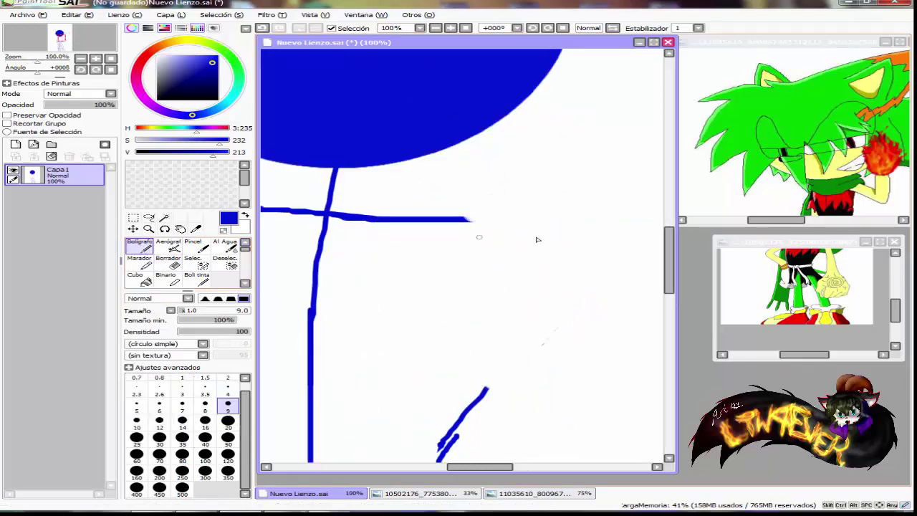
mouse_move(450, 221)
left_mouse_down()
mouse_move(510, 241)
mouse_move(536, 293)
mouse_move(480, 410)
left_mouse_up()
scroll(508, 241, "down", 3)
scroll(501, 236, "up", 4)
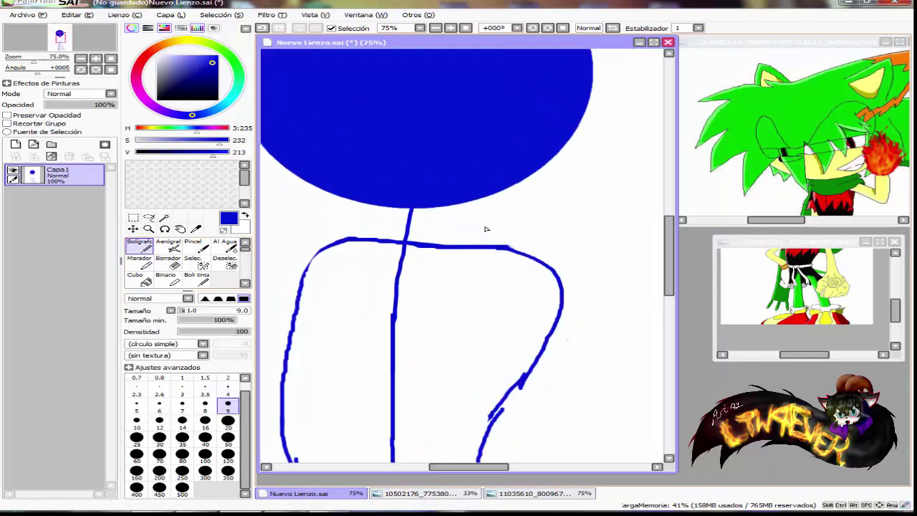
Draw the two curved neck lines joining the head to the shoulders.
left_click_drag(506, 183, 484, 262)
left_click_drag(327, 202, 306, 242)
scroll(310, 241, "down", 3)
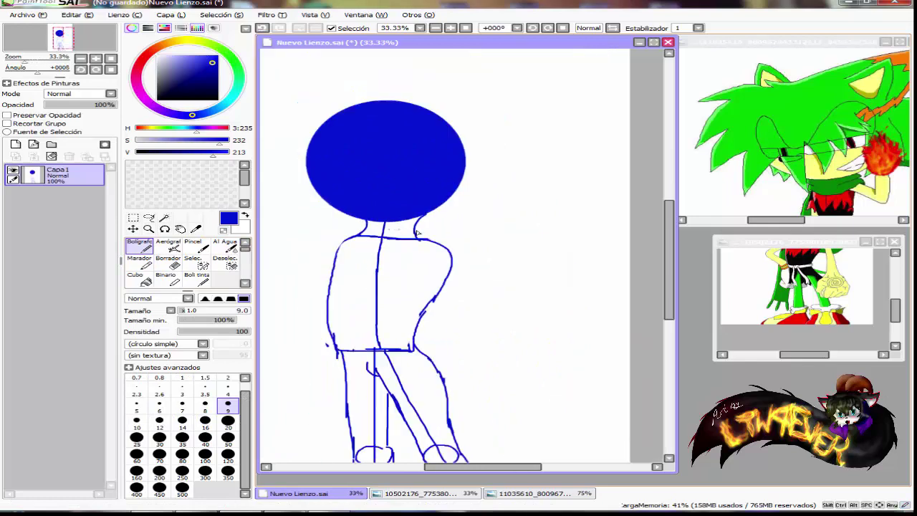
key("e")
scroll(380, 401, "up", 5)
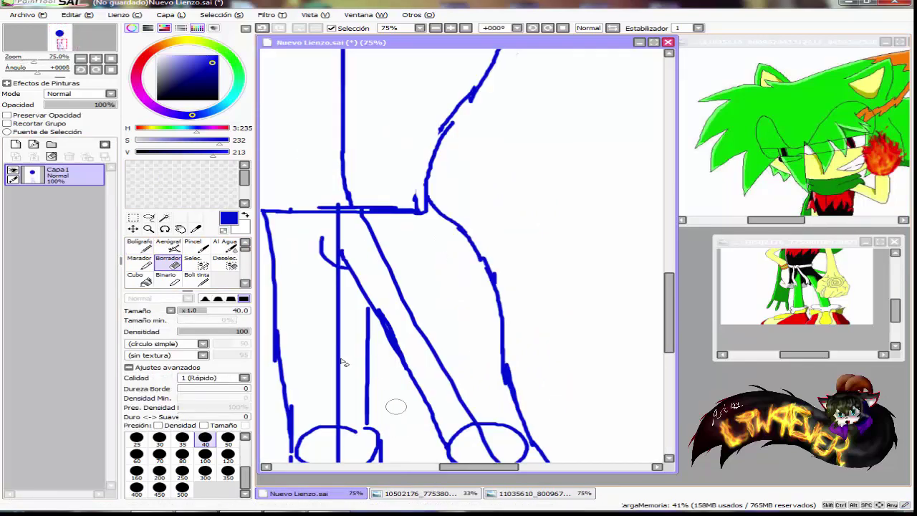
scroll(515, 371, "down", 4)
scroll(543, 225, "up", 2)
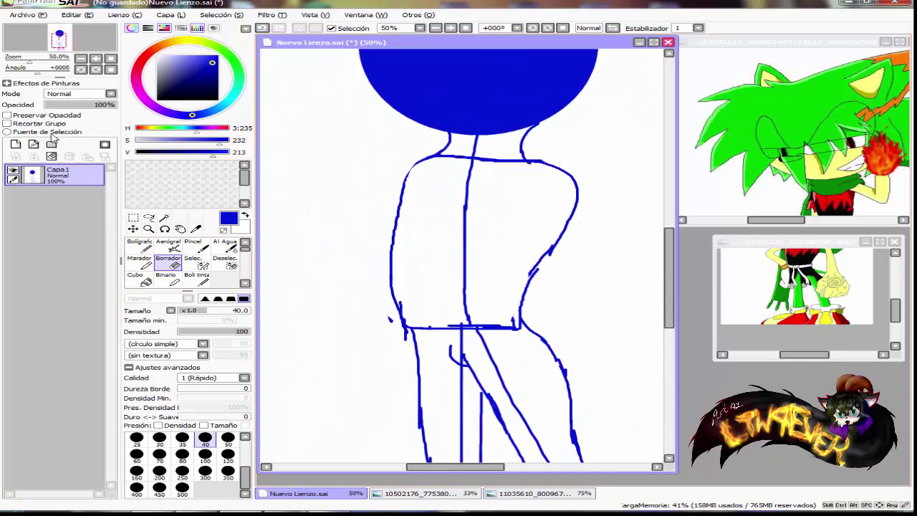
Lower the opacity of the body sketch layer to 55%.
left_click(90, 106)
left_click_drag(90, 106, 84, 106)
scroll(481, 273, "down", 2)
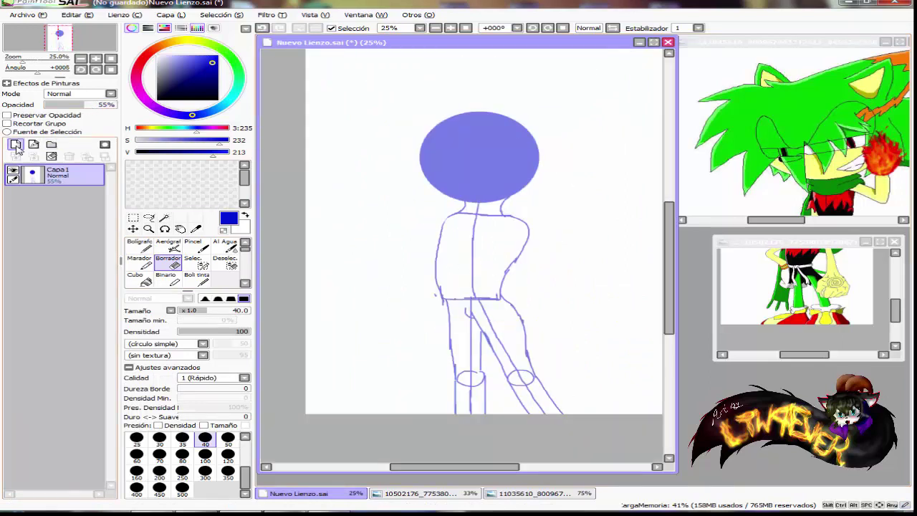
Add a new layer above the body sketch, set the eraser size to 20 and choose the pen with a dark red colour.
left_click(16, 146)
left_click(146, 55)
left_click(213, 68)
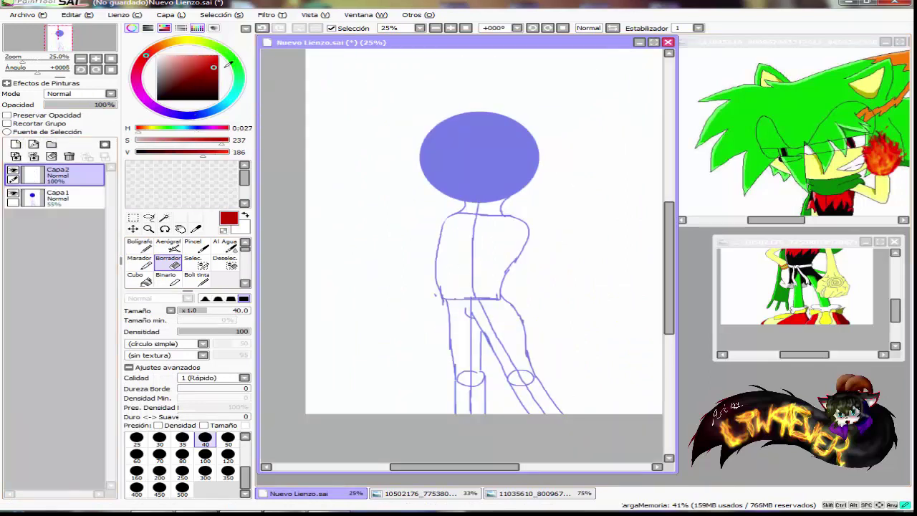
scroll(238, 455, "up", 2)
left_click(228, 453)
scroll(492, 92, "up", 3)
key("n")
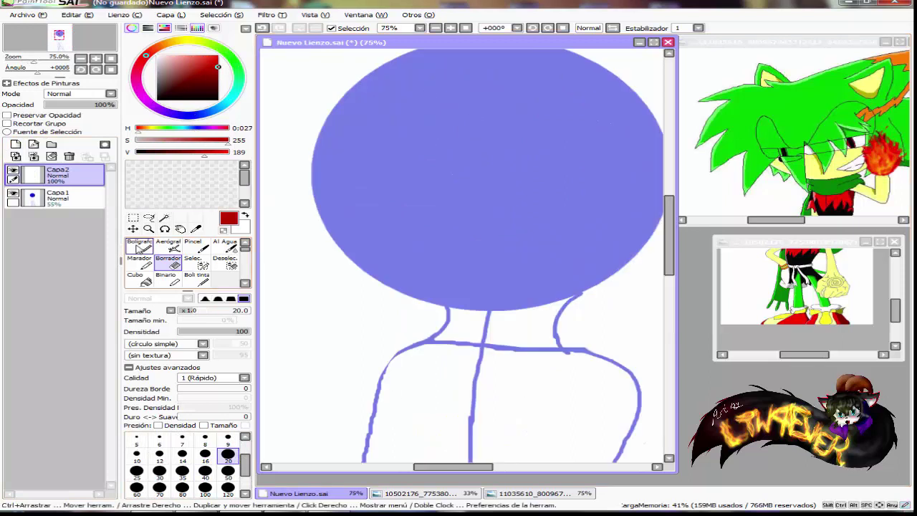
mouse_move(450, 79)
left_mouse_down()
mouse_move(429, 111)
mouse_move(422, 194)
mouse_move(455, 262)
mouse_move(502, 306)
left_mouse_up()
scroll(319, 278, "up", 2)
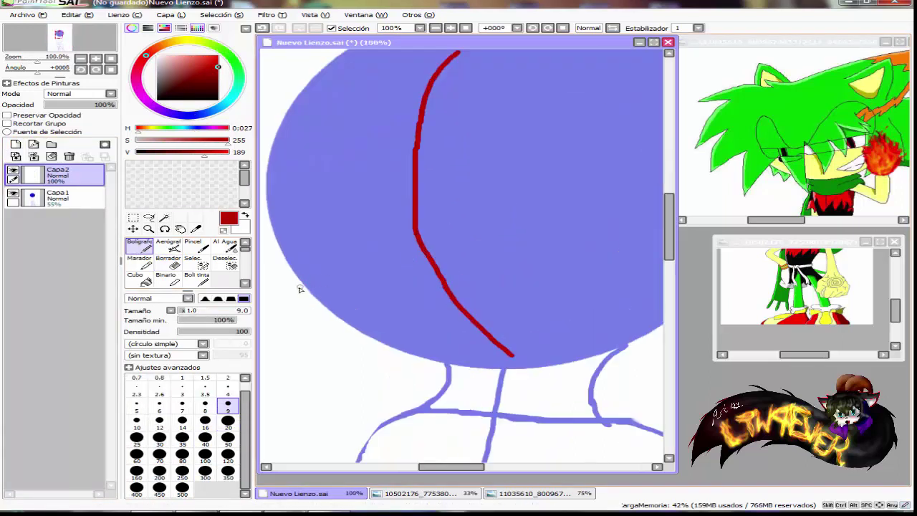
mouse_move(299, 289)
left_mouse_down()
mouse_move(353, 300)
mouse_move(496, 301)
mouse_move(642, 266)
left_mouse_up()
scroll(333, 284, "down", 1)
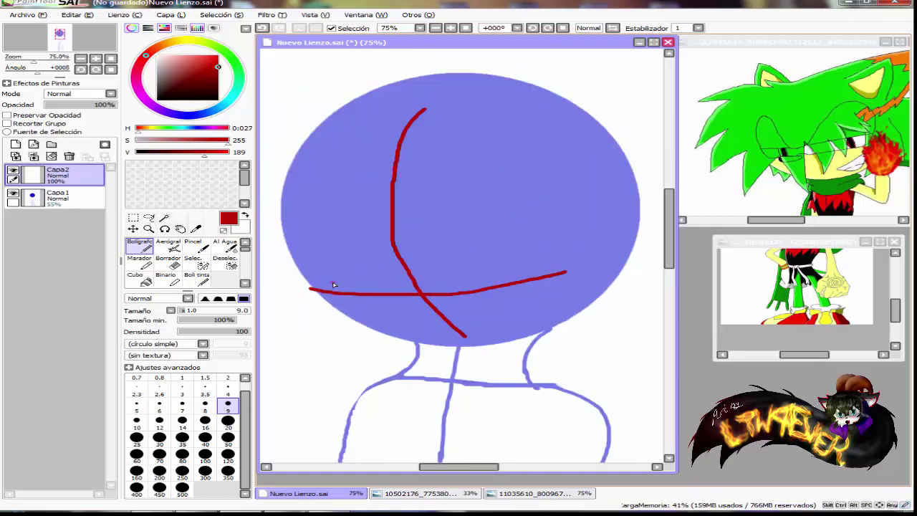
key("ctrl+z")
key("ctrl+z")
Draw the curved vertical and horizontal face guide lines across the head and lower their layer's opacity to 50%.
left_click_drag(397, 106, 346, 194)
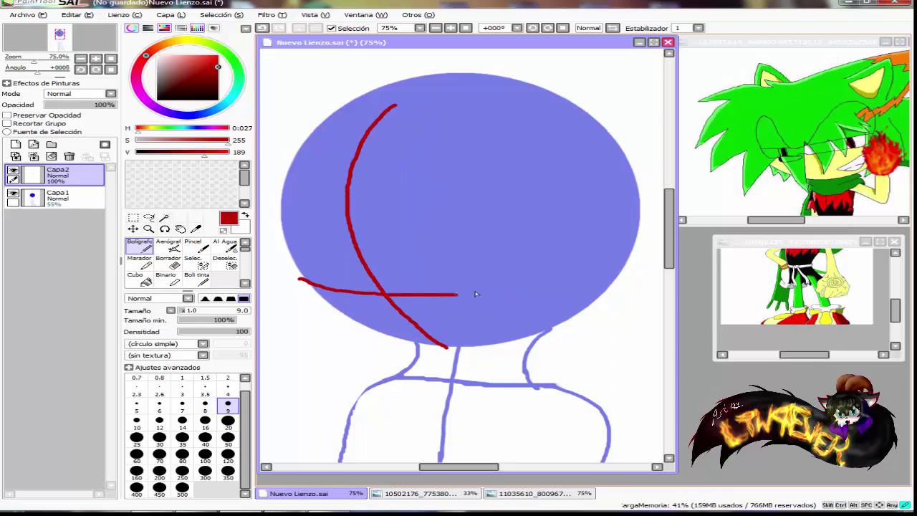
scroll(483, 244, "down", 2)
scroll(438, 228, "up", 3)
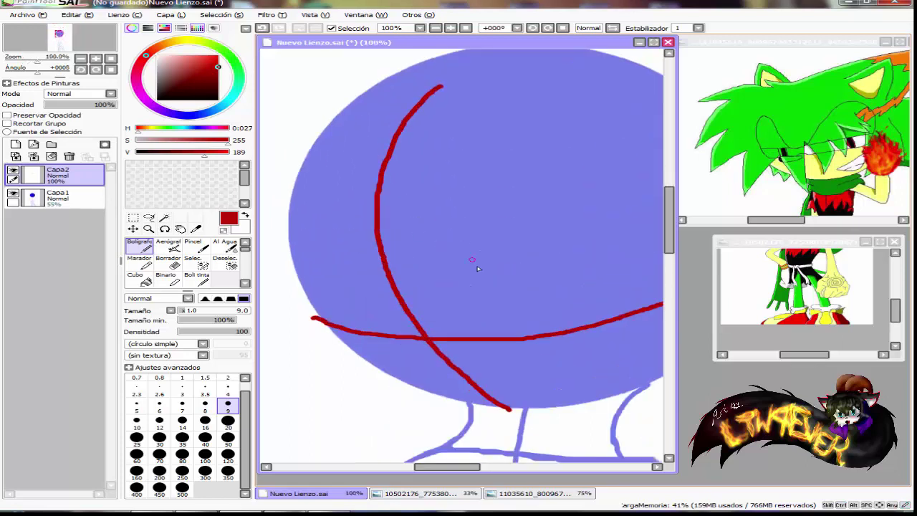
left_click(101, 106)
left_click_drag(100, 106, 80, 105)
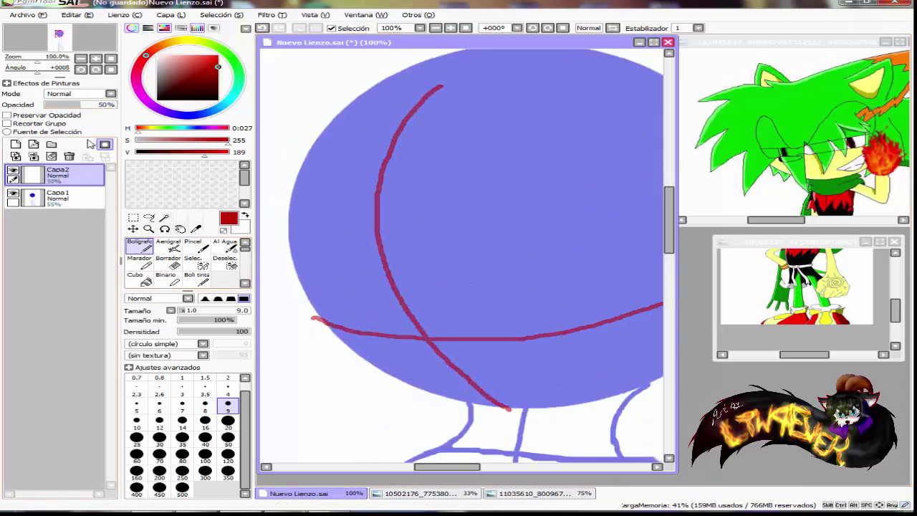
Select the face guide lines and try flipping them vertically and horizontally.
scroll(369, 258, "down", 2)
left_click(133, 217)
left_click_drag(298, 131, 584, 362)
left_click(184, 422)
left_click(184, 421)
left_click(184, 421)
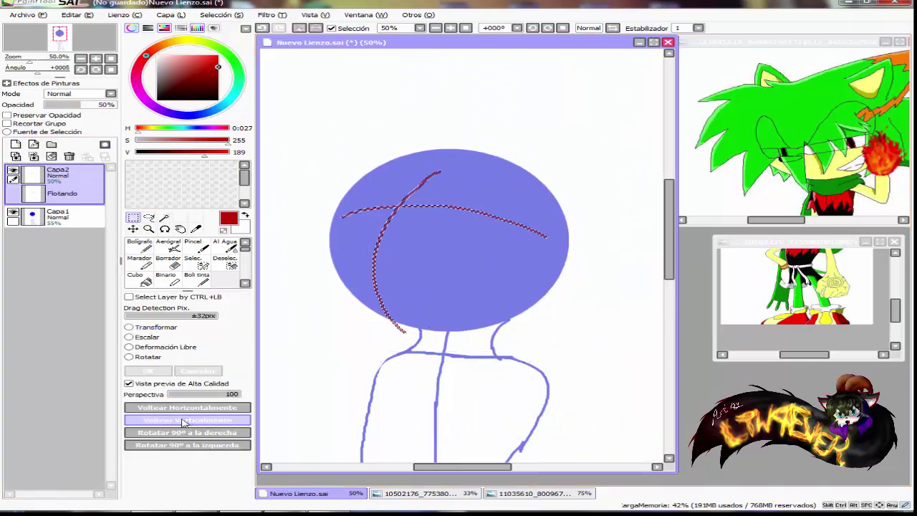
left_click(184, 422)
left_click(185, 408)
left_click(185, 409)
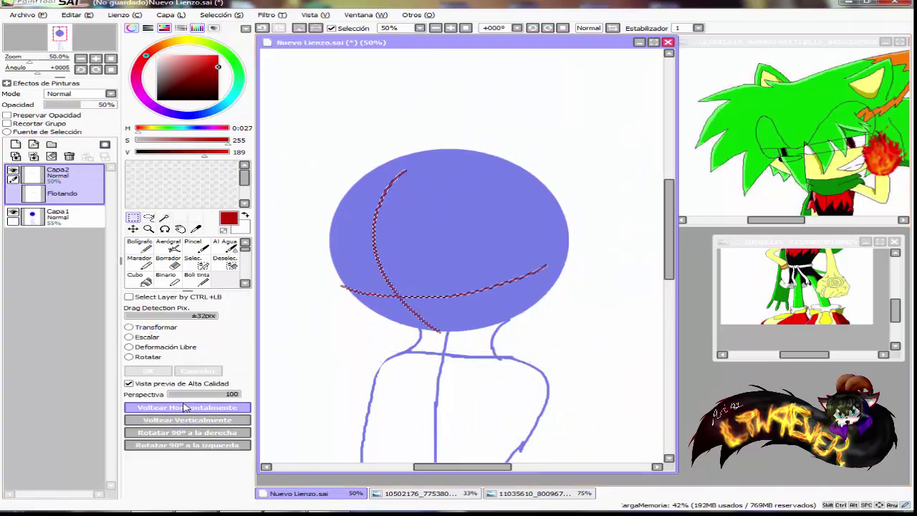
left_click(280, 108)
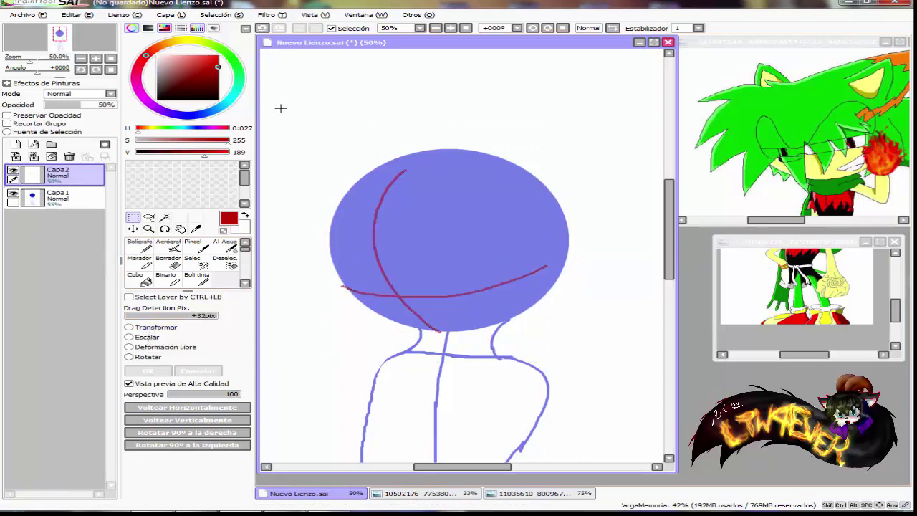
Add a third layer on top and choose the pen with a purple colour.
left_click(16, 144)
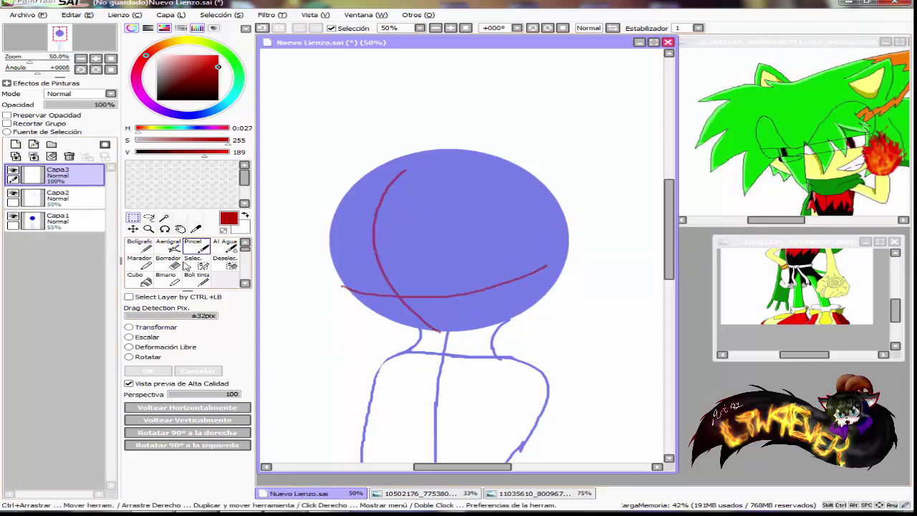
left_click(141, 248)
left_click(157, 55)
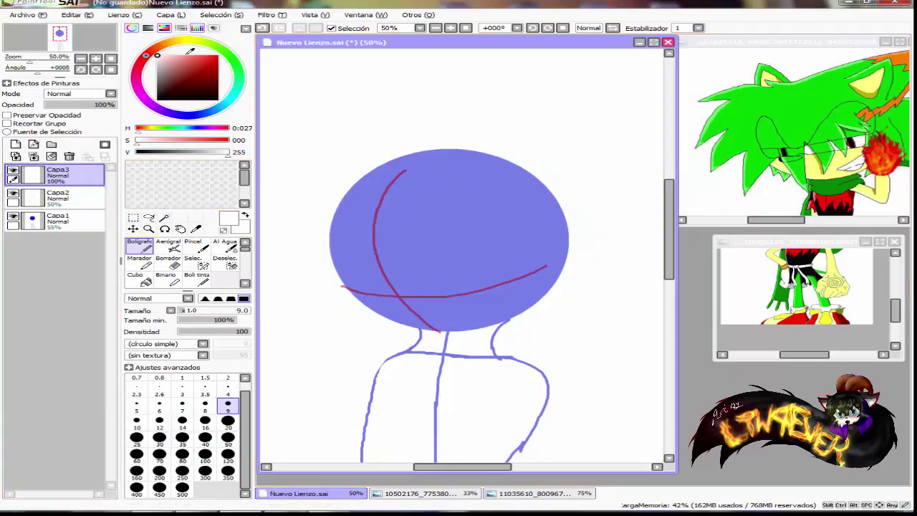
left_click_drag(192, 115, 229, 55)
left_click_drag(209, 73, 199, 77)
left_click(149, 103)
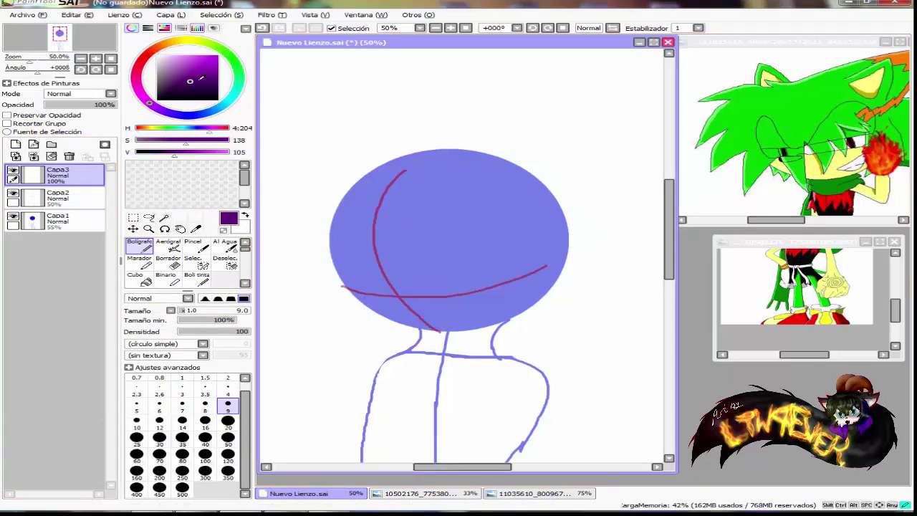
left_click(201, 65)
Draw a short purple arc over the crossing of the two face guide lines.
scroll(399, 302, "up", 5)
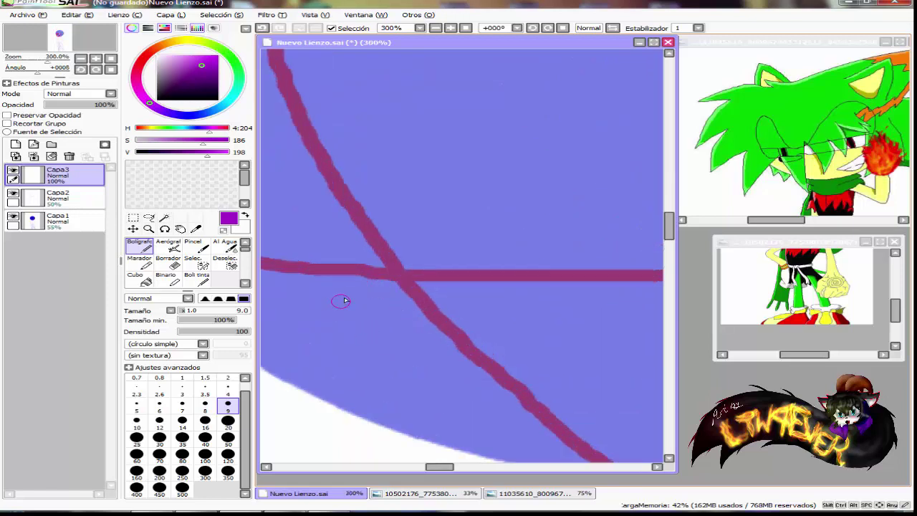
mouse_move(344, 301)
left_mouse_down()
mouse_move(380, 282)
mouse_move(455, 283)
mouse_move(498, 302)
left_mouse_up()
scroll(433, 299, "down", 2)
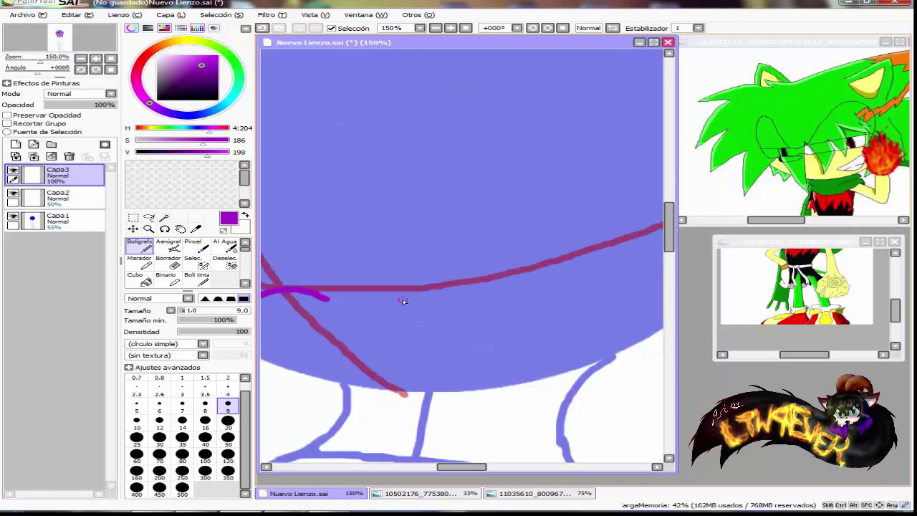
Draw the muzzle's upper edge curving up and around the right cheek, plus a short segment at its left tip, following the reference drawing.
left_click(753, 307)
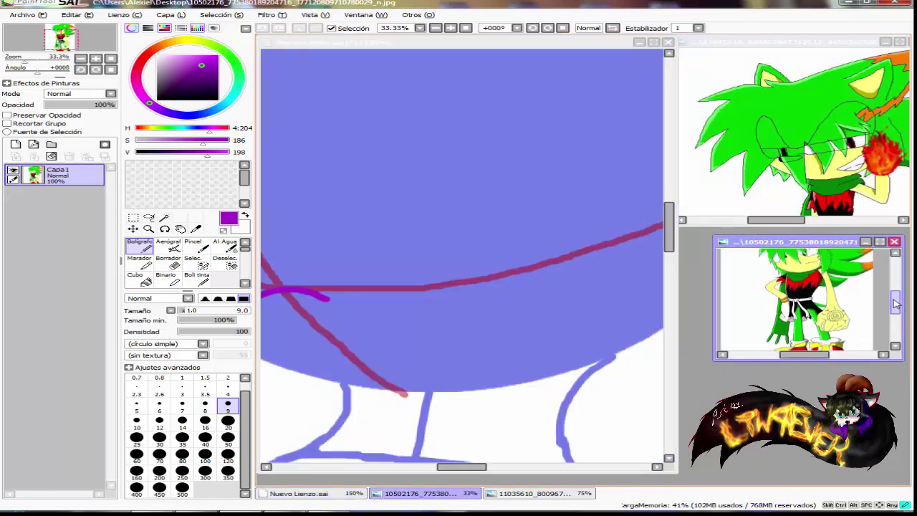
left_click(421, 43)
scroll(354, 268, "down", 1)
scroll(391, 290, "up", 1)
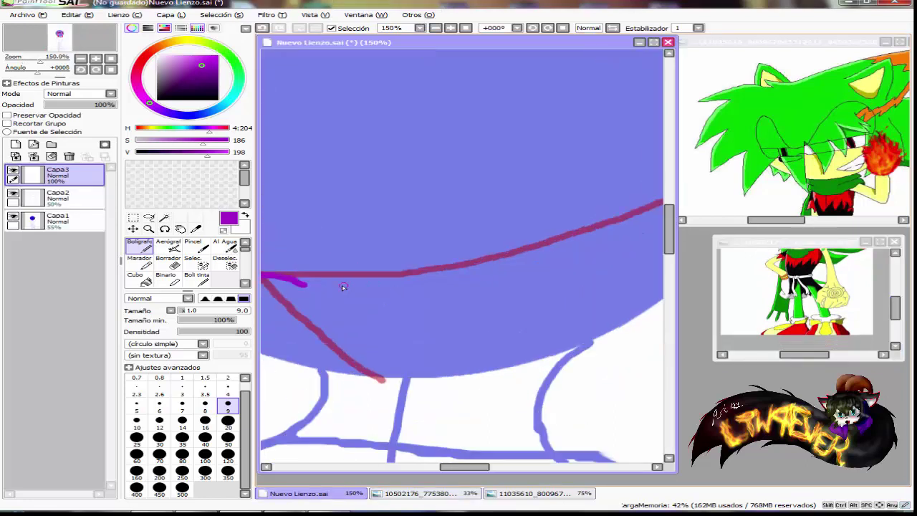
mouse_move(345, 285)
left_mouse_down()
mouse_move(425, 276)
mouse_move(512, 225)
mouse_move(586, 201)
mouse_move(624, 204)
mouse_move(651, 238)
mouse_move(642, 291)
mouse_move(604, 327)
left_mouse_up()
scroll(391, 301, "up", 1)
mouse_move(440, 302)
left_mouse_down()
mouse_move(336, 304)
mouse_move(333, 314)
left_mouse_up()
scroll(340, 315, "down", 2)
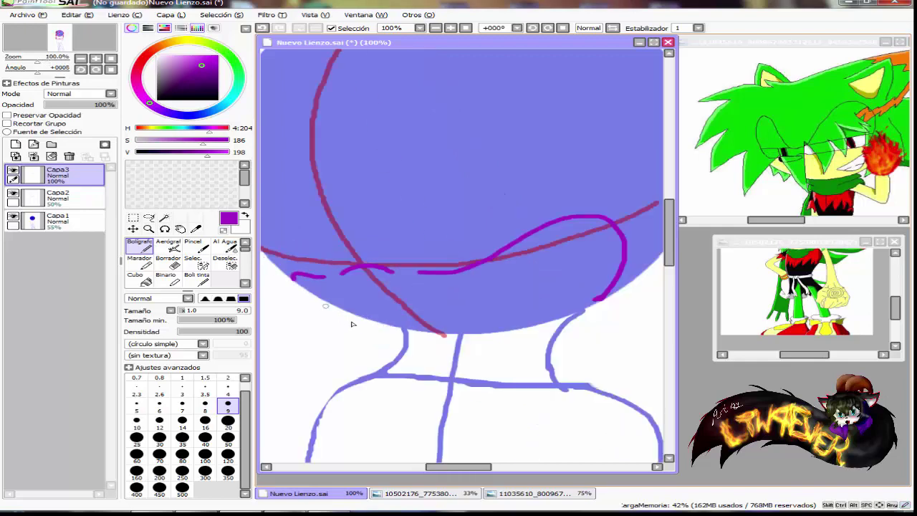
Draw the jaw outline along the head's lower edge from the muzzle's left tip to the right cheek.
scroll(331, 281, "up", 2)
mouse_move(281, 253)
left_mouse_down()
mouse_move(359, 301)
mouse_move(473, 331)
left_mouse_up()
scroll(504, 301, "down", 1)
mouse_move(632, 292)
left_mouse_down()
mouse_move(512, 325)
mouse_move(399, 331)
left_mouse_up()
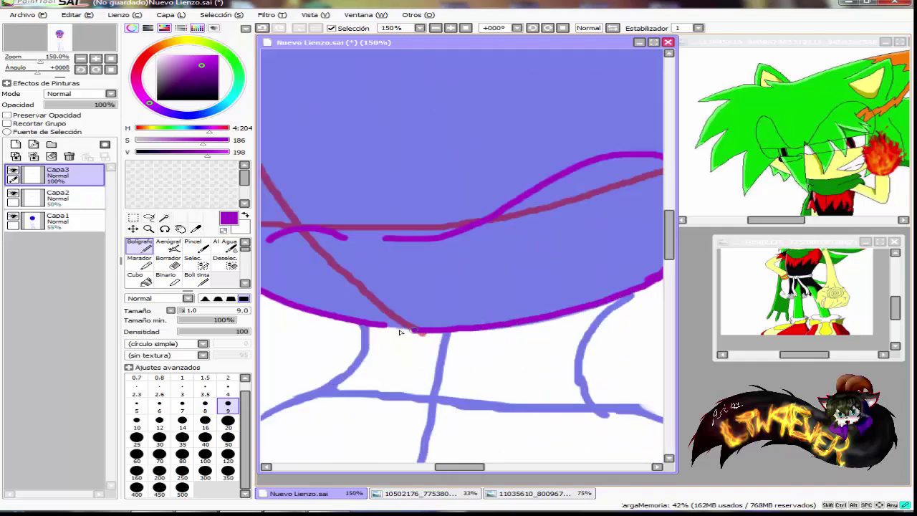
Draw a slanted, pointed mouth with a short inner line on the muzzle with the size 4 pen.
scroll(516, 287, "up", 2)
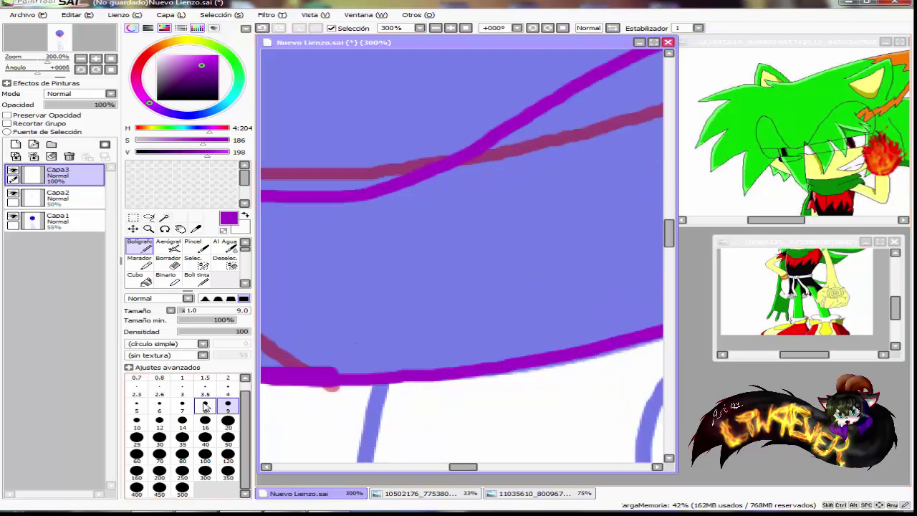
left_click(228, 390)
mouse_move(343, 316)
left_mouse_down()
mouse_move(418, 291)
mouse_move(533, 217)
left_mouse_up()
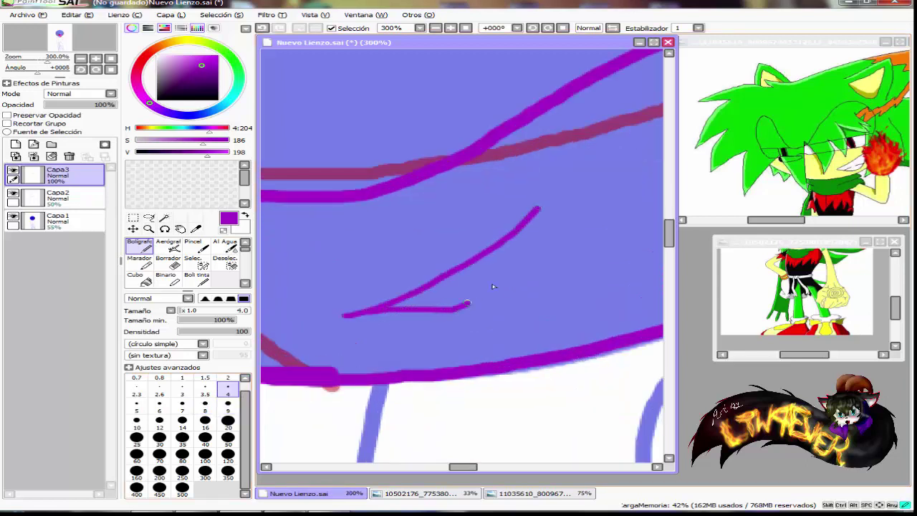
left_click_drag(466, 305, 538, 209)
left_click_drag(437, 305, 471, 280)
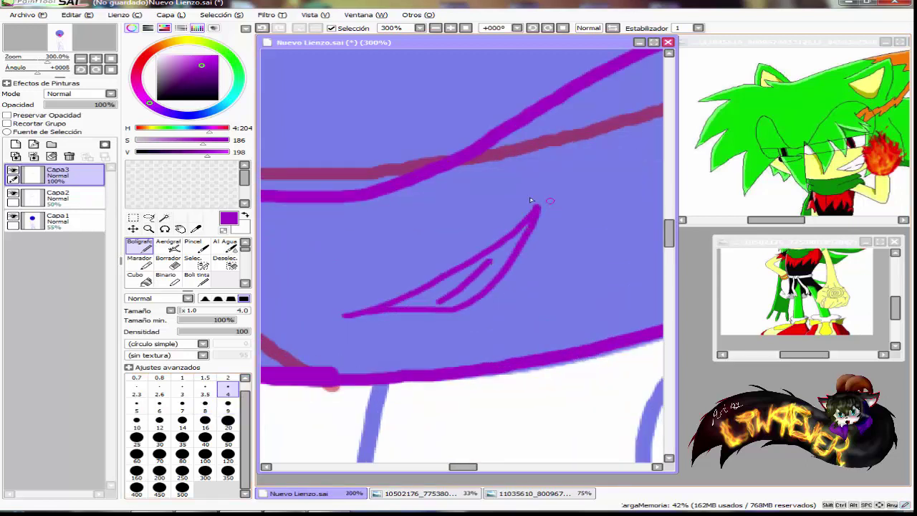
Lasso the mouth and transform it into a wider, flatter shape extending farther left, and deselect it.
scroll(544, 295, "down", 4)
scroll(495, 312, "up", 3)
left_click(149, 218)
left_click_drag(550, 249, 392, 331)
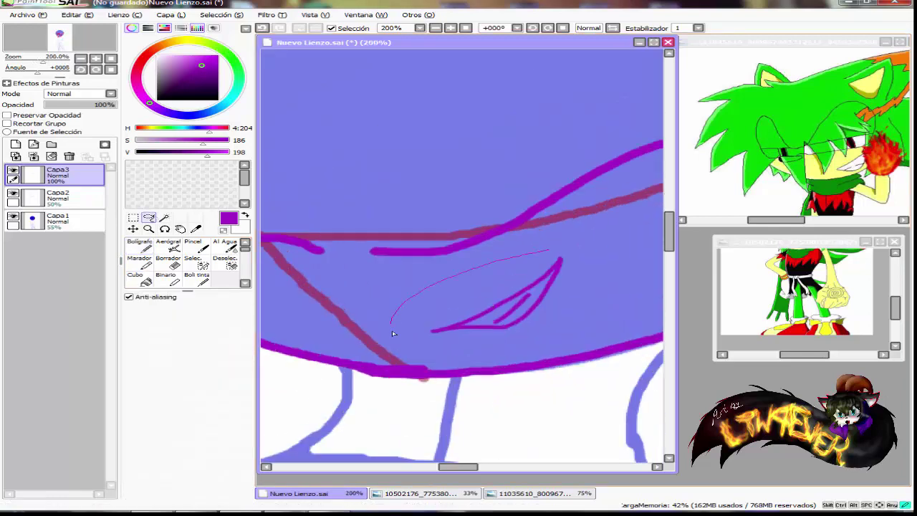
left_click_drag(507, 264, 521, 249)
key("ctrl+t")
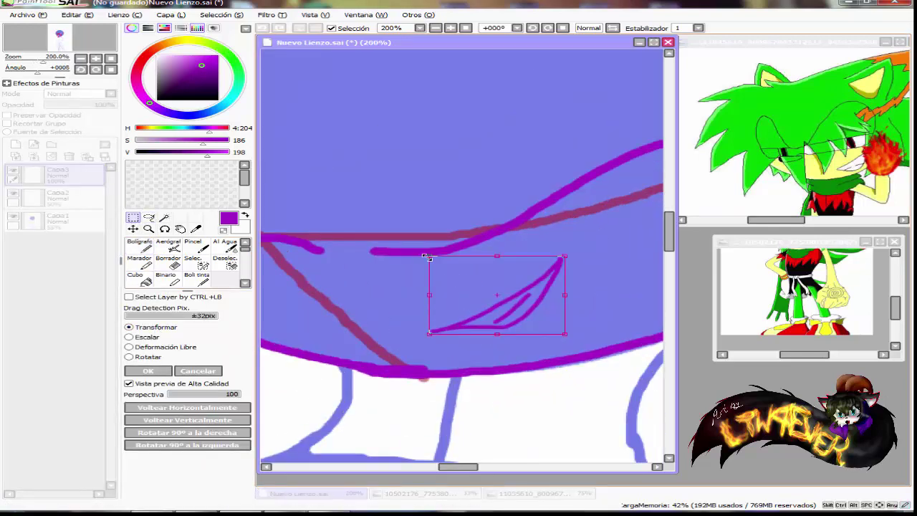
left_click_drag(363, 254, 371, 242)
left_click(148, 371)
key("ctrl+d")
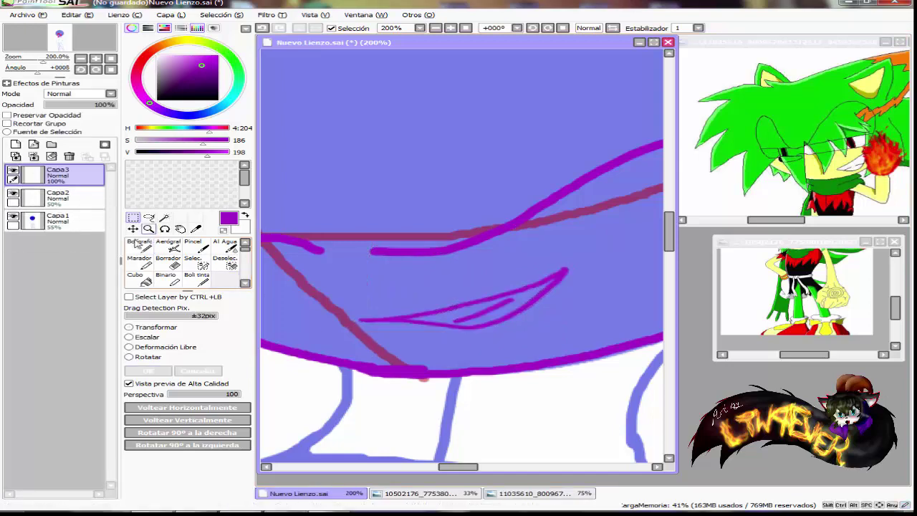
Draw a short lip line beneath the mouth and set the pen size to 9.
left_click(140, 246)
scroll(464, 370, "down", 2)
left_click(228, 405)
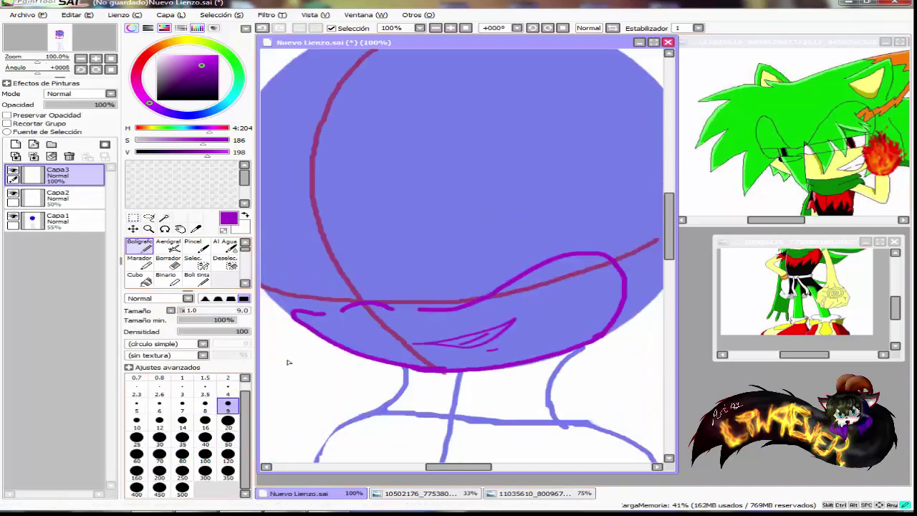
Draw a U-shaped arc just above the nose bridge line, where the red face guides cross.
scroll(345, 284, "up", 2)
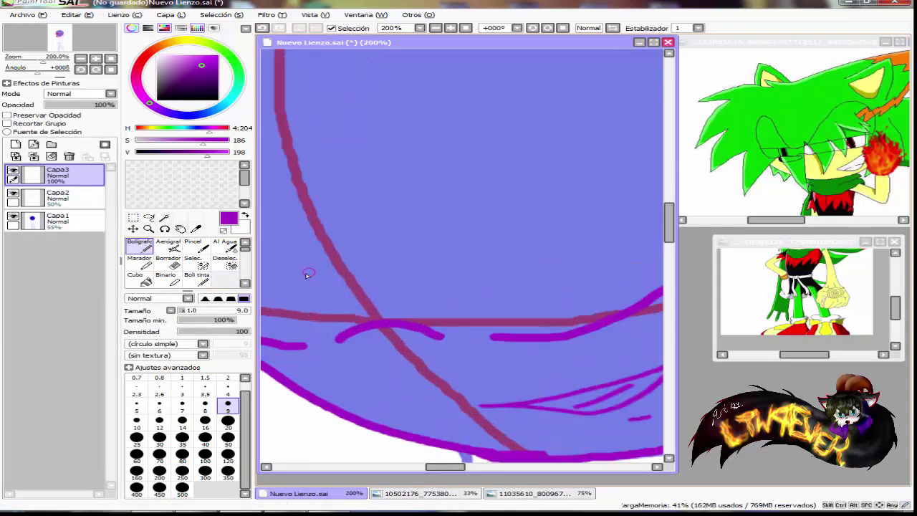
mouse_move(327, 304)
left_mouse_down()
mouse_move(406, 289)
mouse_move(412, 264)
left_mouse_up()
scroll(360, 277, "down", 2)
scroll(387, 254, "up", 2)
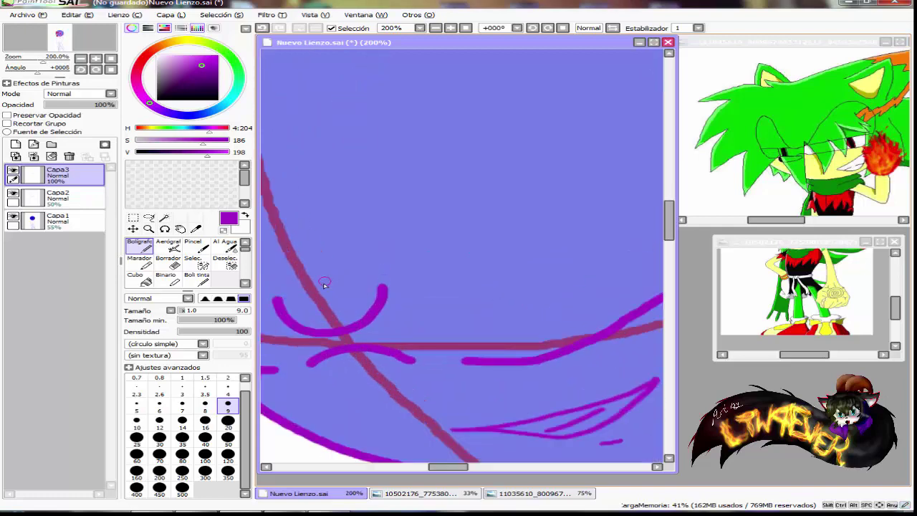
left_click_drag(324, 285, 570, 81)
scroll(383, 268, "down", 2)
scroll(487, 204, "up", 2)
scroll(430, 291, "down", 2)
scroll(382, 305, "up", 2)
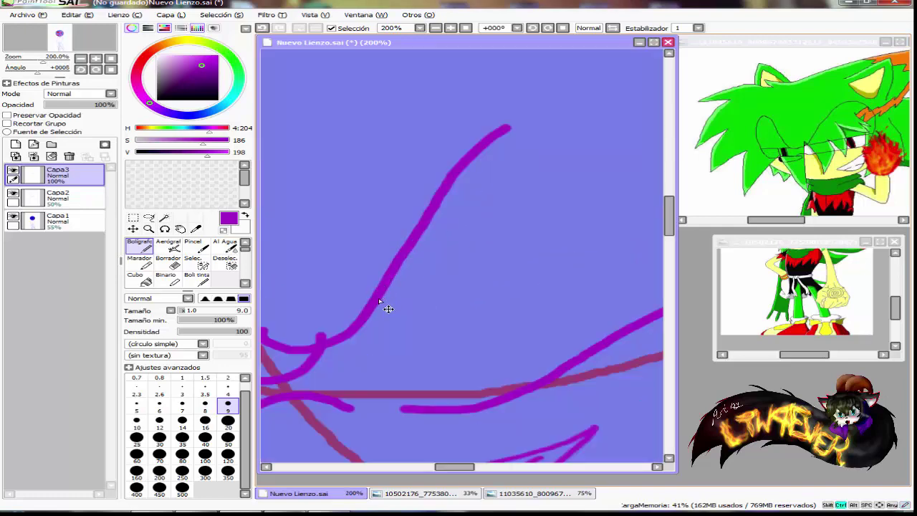
key("ctrl+z")
Draw the tall, rounded outline of the large right eye from the nose arc up and over to the right cheek.
left_click_drag(323, 337, 493, 66)
scroll(315, 333, "down", 1)
scroll(384, 228, "up", 1)
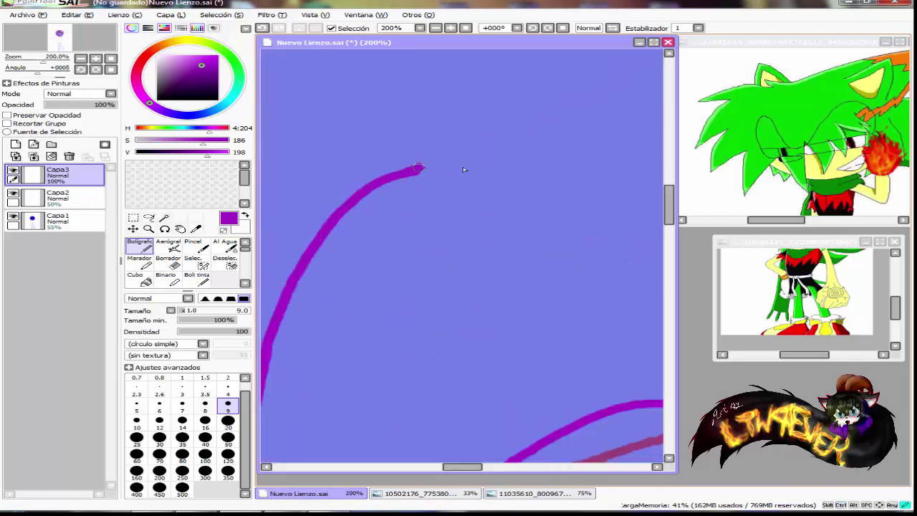
mouse_move(419, 168)
left_mouse_down()
mouse_move(616, 293)
mouse_move(594, 421)
mouse_move(530, 169)
mouse_move(329, 193)
mouse_move(273, 334)
left_mouse_up()
scroll(434, 293, "down", 2)
scroll(345, 325, "up", 2)
Trim the rough edges of the large eye's outline with the size 20 eraser.
left_click(168, 262)
mouse_move(384, 299)
left_mouse_down()
mouse_move(395, 248)
mouse_move(470, 139)
mouse_move(624, 168)
mouse_move(621, 206)
left_mouse_up()
scroll(616, 186, "down", 1)
scroll(616, 187, "up", 1)
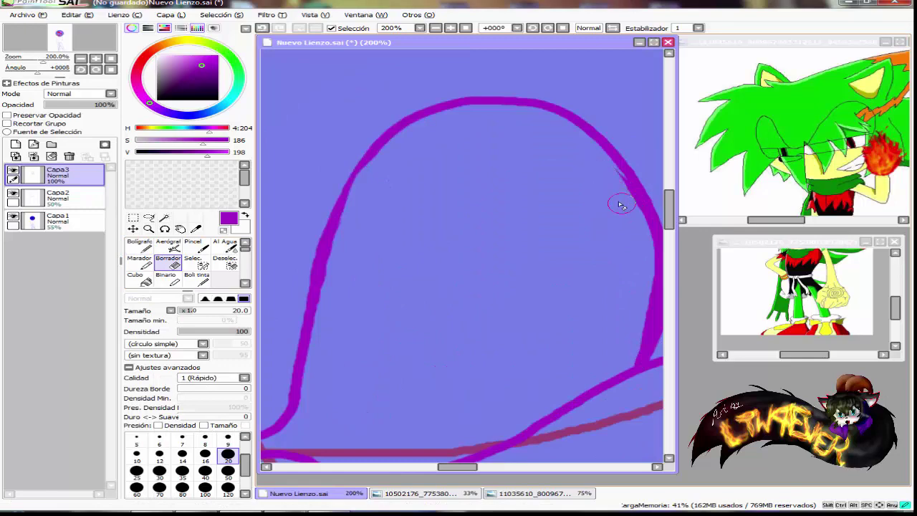
left_click_drag(599, 171, 642, 236)
scroll(574, 252, "down", 3)
Draw the smaller left eye's rounded outline with the pen, from the nose arc around to the muzzle's left tip.
scroll(390, 342, "up", 5)
mouse_move(479, 220)
left_mouse_down()
mouse_move(542, 284)
mouse_move(465, 177)
mouse_move(366, 127)
left_mouse_up()
key("n")
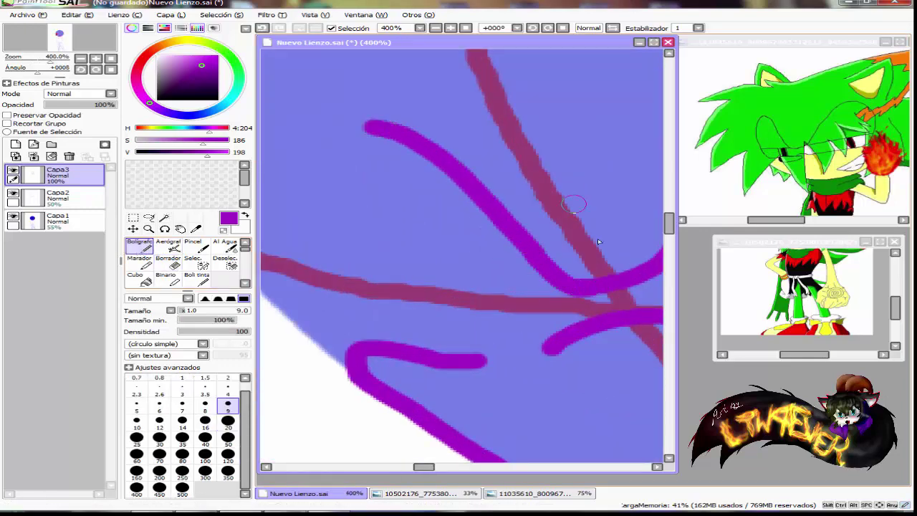
scroll(599, 242, "down", 2)
mouse_move(548, 181)
left_mouse_down()
mouse_move(434, 116)
mouse_move(369, 218)
mouse_move(450, 323)
left_mouse_up()
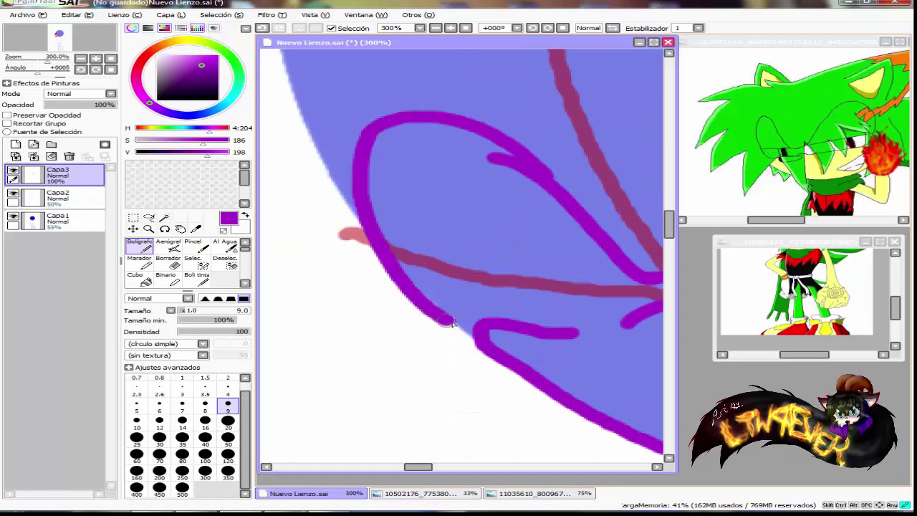
key("ctrl+z")
mouse_move(372, 141)
left_mouse_down()
mouse_move(368, 192)
mouse_move(397, 240)
mouse_move(490, 324)
left_mouse_up()
scroll(435, 231, "down", 4)
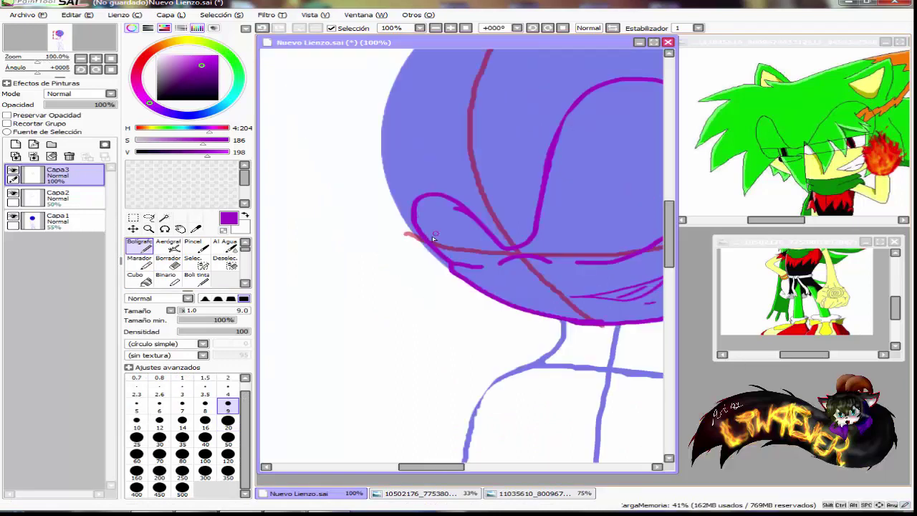
scroll(446, 215, "up", 2)
scroll(438, 235, "down", 1)
scroll(438, 237, "up", 1)
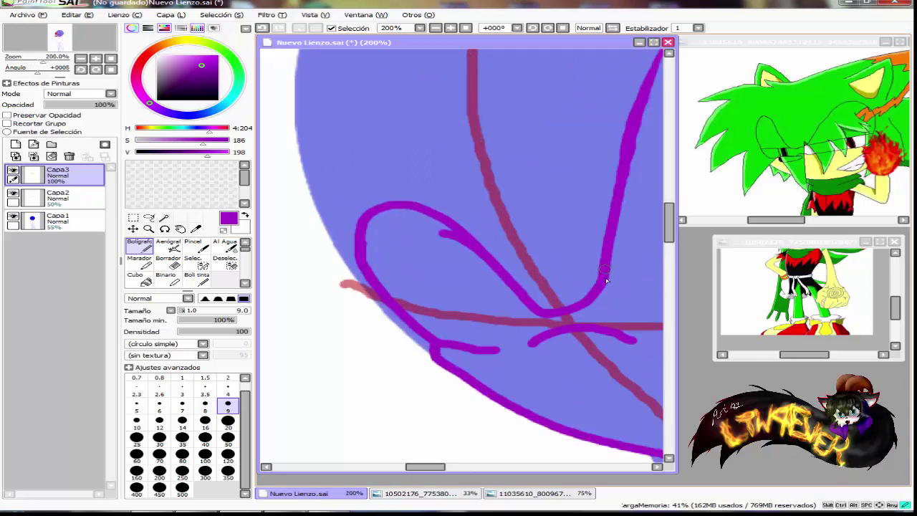
Touch up the smaller eye's outline near the muzzle and erase its overlapping line ends and rough edges.
mouse_move(536, 286)
left_mouse_down()
mouse_move(456, 171)
mouse_move(329, 192)
mouse_move(396, 328)
mouse_move(438, 350)
left_mouse_up()
key("e")
mouse_move(369, 229)
left_mouse_down()
mouse_move(370, 268)
mouse_move(419, 329)
left_mouse_up()
mouse_move(598, 306)
left_mouse_down()
mouse_move(532, 302)
mouse_move(438, 213)
mouse_move(351, 229)
left_mouse_up()
scroll(351, 284, "down", 1)
scroll(344, 285, "down", 2)
scroll(441, 272, "up", 2)
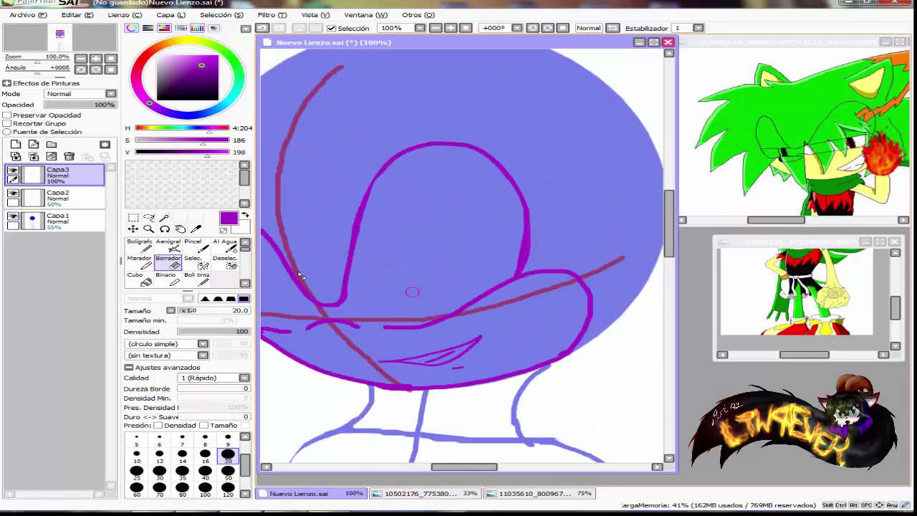
Draw a slanted eyelid line low across the large eye, rising from the inner corner to its right edge.
left_click(137, 248)
scroll(460, 247, "up", 1)
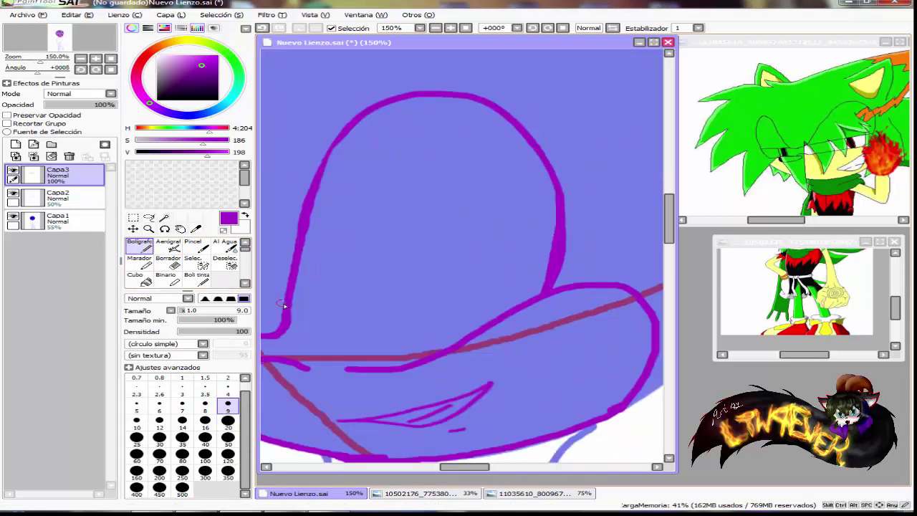
mouse_move(287, 308)
left_mouse_down()
mouse_move(398, 222)
mouse_move(507, 185)
left_mouse_up()
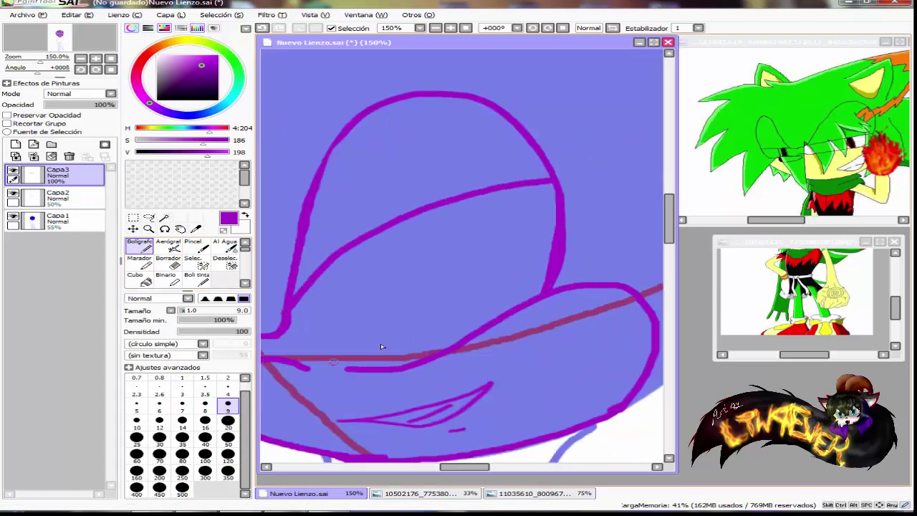
key("ctrl+z")
mouse_move(288, 331)
left_mouse_down()
mouse_move(417, 266)
mouse_move(566, 228)
left_mouse_up()
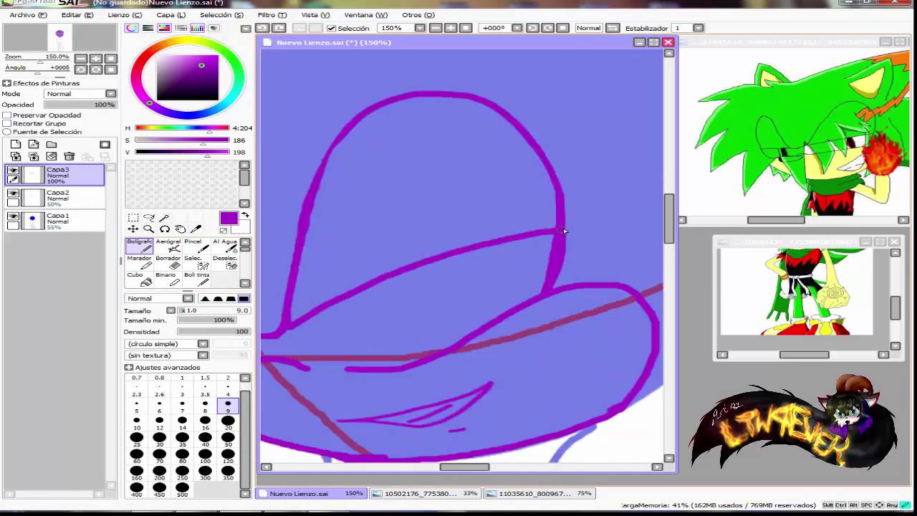
Draw the iris and pupil in both half-closed eyes, with an eyelid line across the smaller left eye.
scroll(411, 280, "up", 1)
scroll(410, 281, "up", 2)
mouse_move(455, 232)
left_mouse_down()
mouse_move(497, 350)
mouse_move(551, 409)
mouse_move(598, 400)
mouse_move(597, 250)
mouse_move(577, 203)
mouse_move(516, 292)
mouse_move(570, 206)
left_mouse_up()
mouse_move(526, 303)
left_mouse_down()
mouse_move(569, 359)
mouse_move(567, 281)
mouse_move(539, 317)
mouse_move(543, 285)
mouse_move(565, 324)
mouse_move(556, 276)
mouse_move(448, 271)
mouse_move(303, 288)
left_mouse_up()
scroll(546, 312, "down", 4)
scroll(378, 333, "up", 3)
scroll(302, 288, "up", 1)
mouse_move(433, 265)
left_mouse_down()
mouse_move(558, 351)
mouse_move(548, 281)
left_mouse_up()
mouse_move(454, 277)
left_mouse_down()
mouse_move(474, 303)
mouse_move(538, 276)
left_mouse_up()
mouse_move(510, 314)
left_mouse_down()
mouse_move(525, 338)
mouse_move(527, 312)
left_mouse_up()
scroll(459, 267, "down", 2)
scroll(508, 365, "up", 2)
Draw a closed, curved nose shape on the blank area beside the head and fill it with purple.
scroll(553, 287, "down", 5)
scroll(390, 328, "up", 3)
left_click_drag(504, 282, 416, 309)
mouse_move(443, 340)
left_mouse_down()
mouse_move(505, 311)
mouse_move(528, 276)
left_mouse_up()
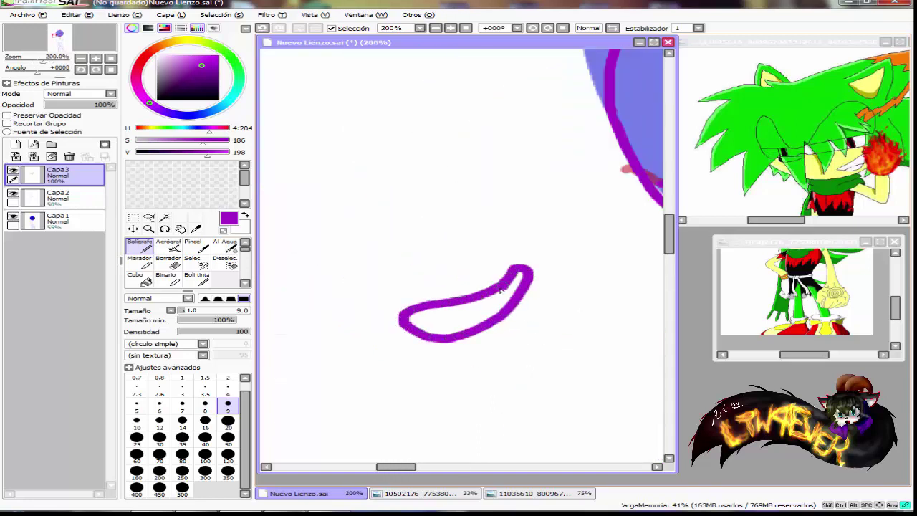
left_click(136, 277)
left_click(448, 322)
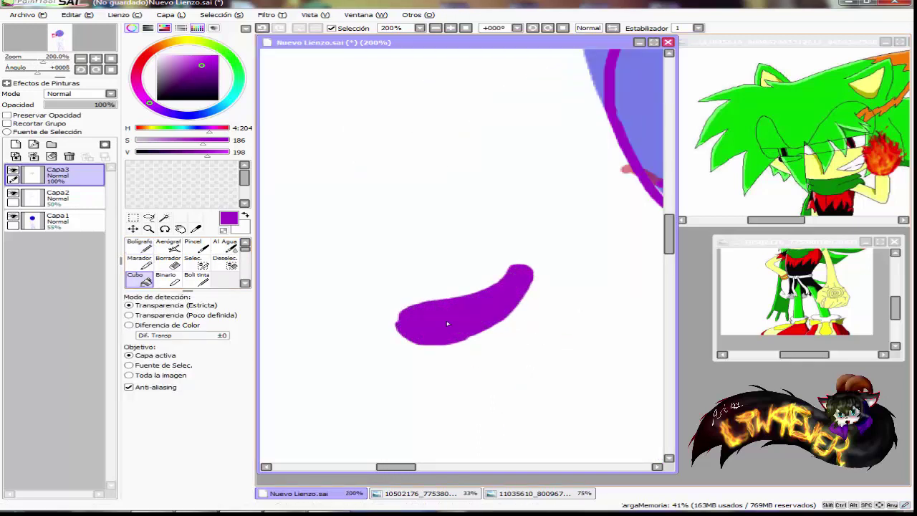
Select the filled nose shape with a rectangular selection and move it onto the muzzle's left side.
left_click(140, 245)
left_click(133, 217)
left_click_drag(351, 212, 598, 370)
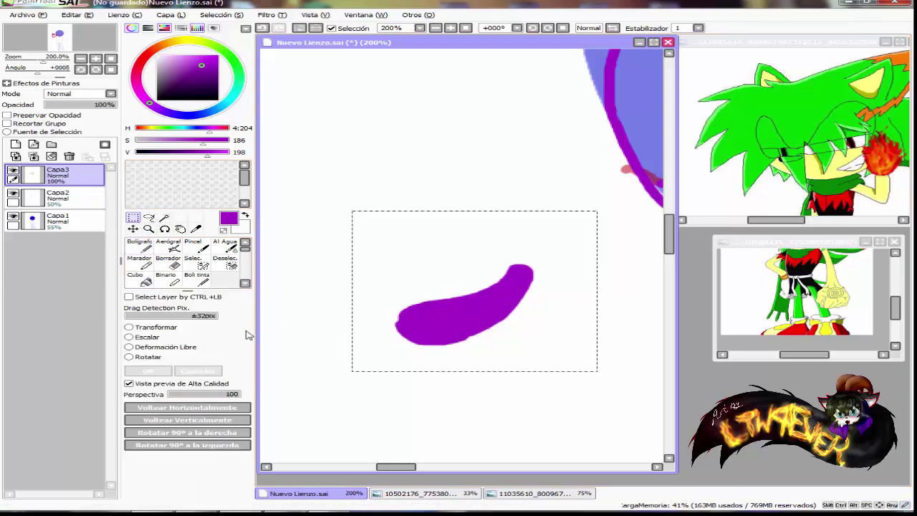
scroll(366, 308, "down", 4)
left_click_drag(384, 307, 471, 296)
Transform the nose into a smaller, slightly rotated shape within the muzzle, apply it and deselect.
key("ctrl+t")
scroll(479, 303, "up", 3)
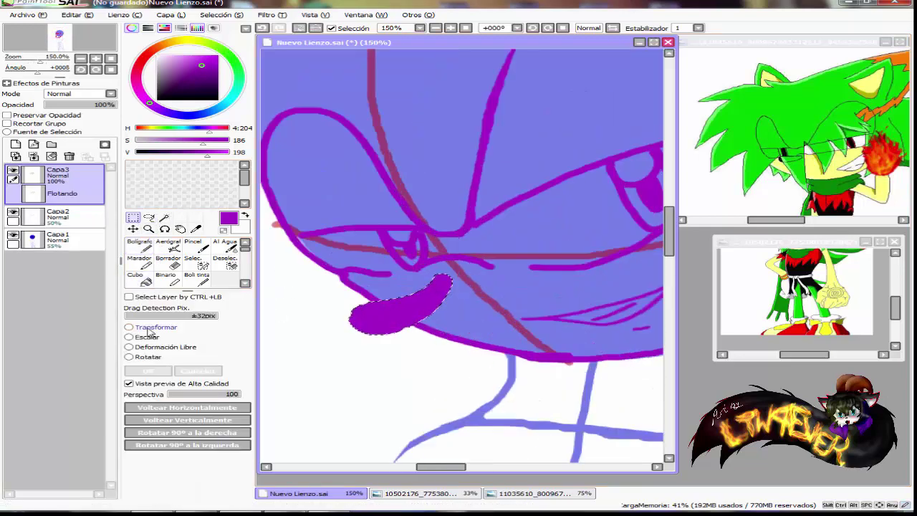
left_click_drag(356, 332, 398, 309)
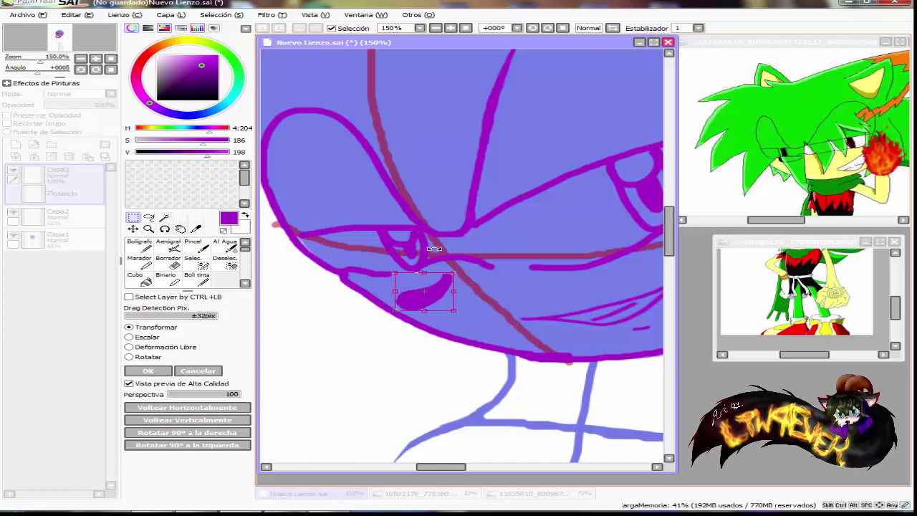
left_click_drag(434, 247, 430, 247)
left_click_drag(437, 295, 442, 296)
key("Return")
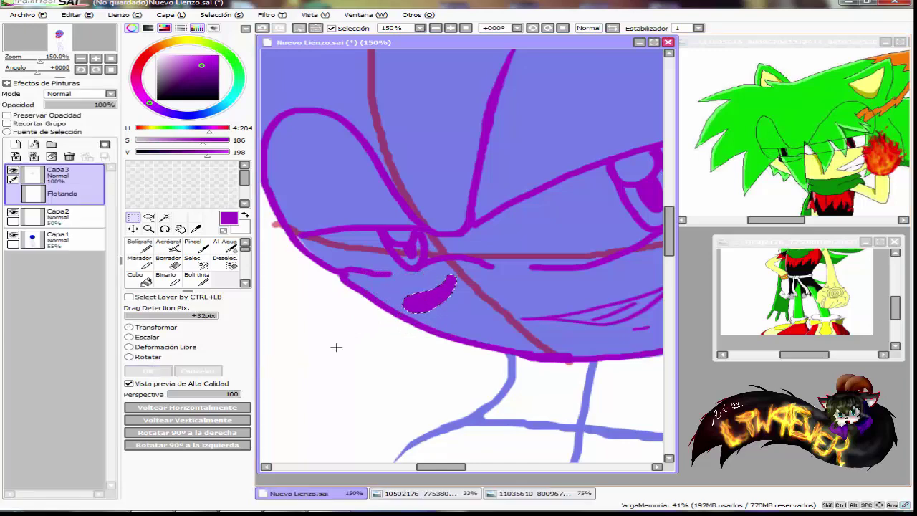
scroll(351, 337, "down", 3)
scroll(328, 304, "up", 2)
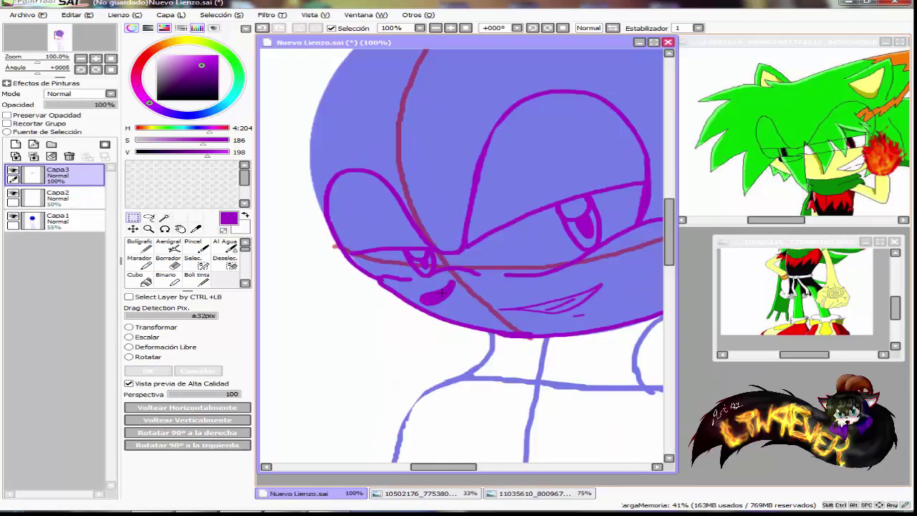
scroll(338, 275, "down", 2)
scroll(380, 315, "up", 1)
Make Capa1 the active layer and set the pen colour to a pure blue with saturation and value 255.
left_click(140, 245)
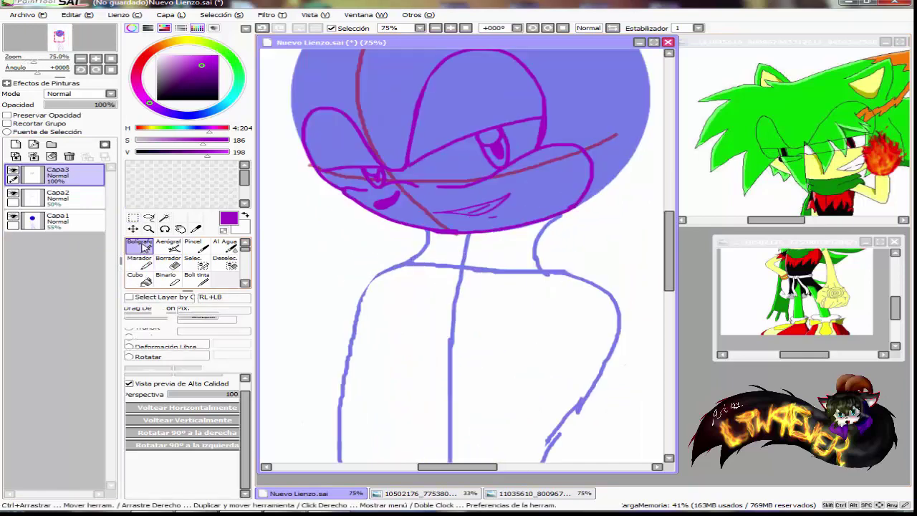
scroll(588, 239, "up", 3)
scroll(467, 262, "down", 1)
scroll(497, 260, "down", 2)
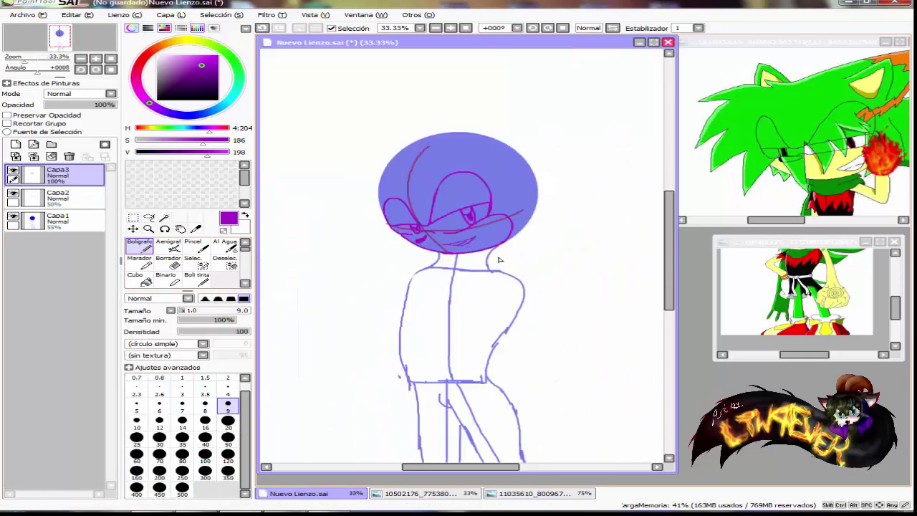
scroll(487, 248, "up", 3)
scroll(428, 266, "down", 3)
left_click(57, 228)
left_click(185, 115)
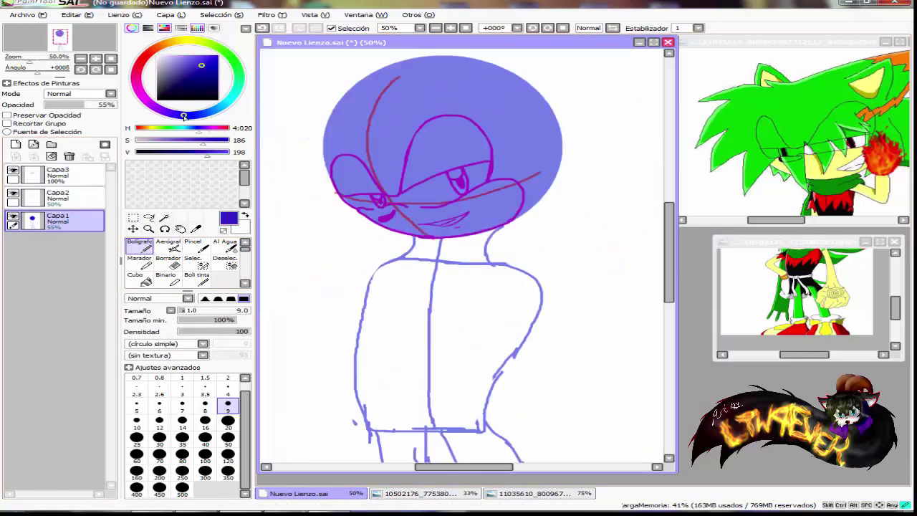
left_click(218, 56)
Draw the right arm's guide line from the shoulder out to the elbow and a forearm line back toward the waist.
scroll(552, 331, "up", 3)
scroll(412, 223, "down", 2)
scroll(411, 223, "down", 2)
scroll(380, 235, "up", 2)
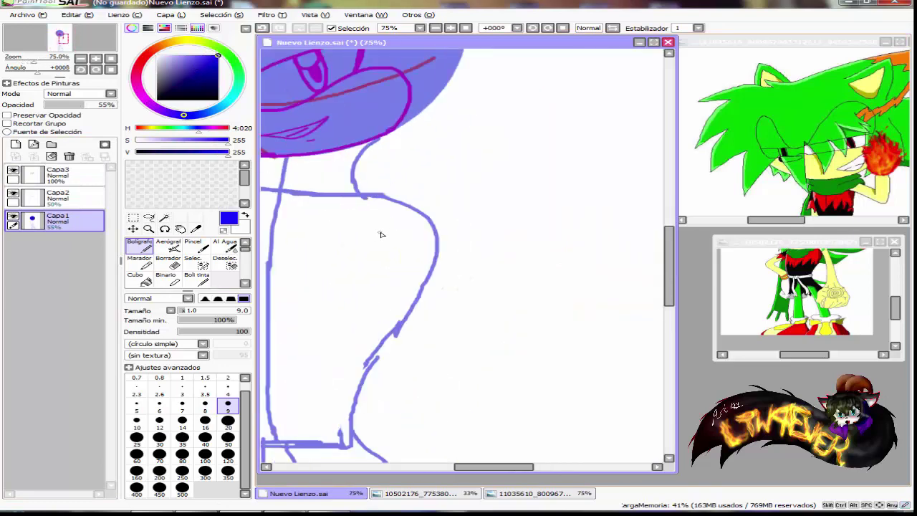
left_click_drag(371, 197, 452, 290)
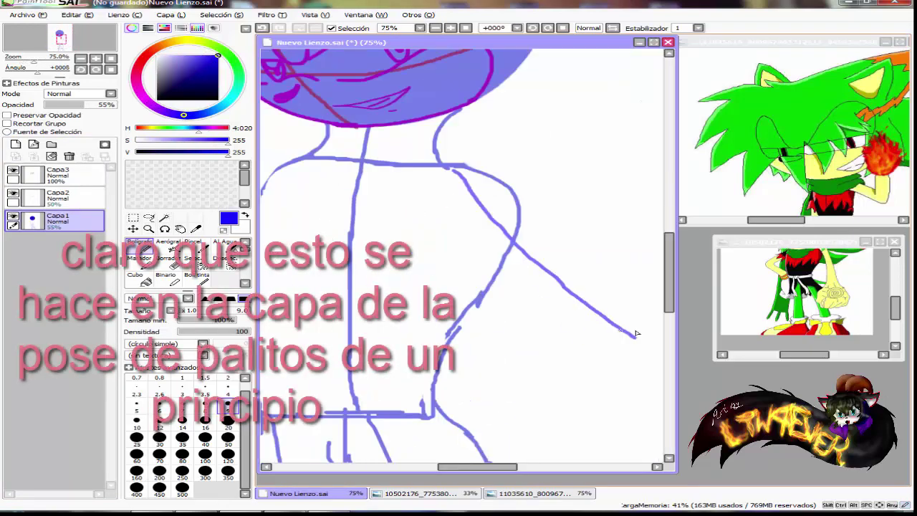
left_click_drag(634, 337, 469, 327)
scroll(438, 336, "down", 4)
scroll(463, 206, "up", 2)
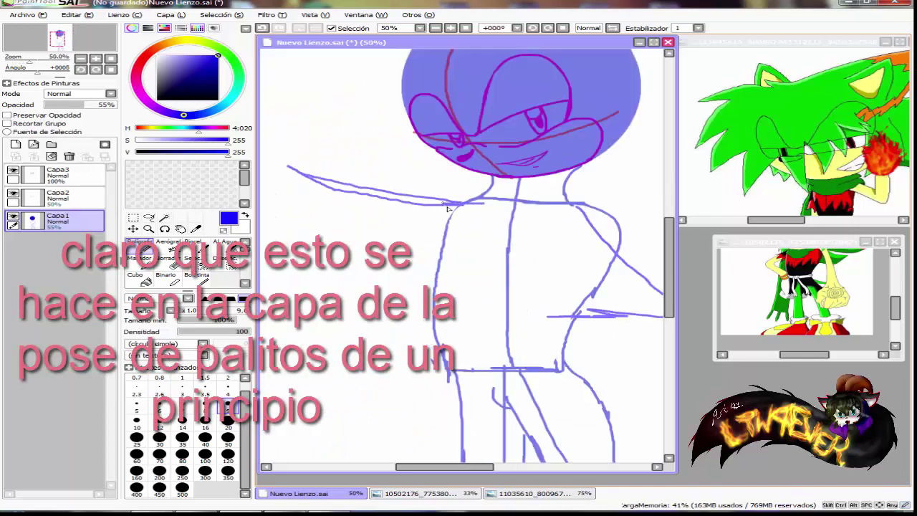
scroll(448, 208, "down", 1)
scroll(364, 219, "up", 2)
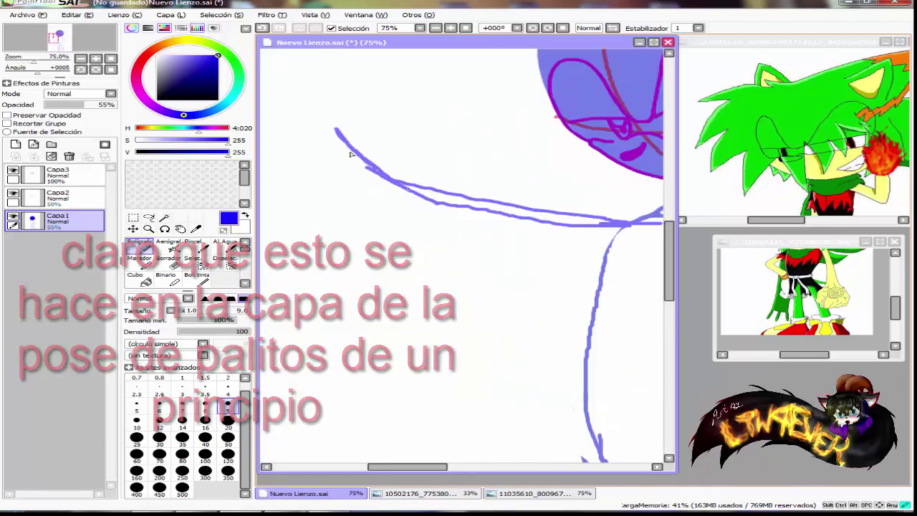
scroll(430, 229, "down", 2)
scroll(448, 244, "up", 1)
key("ctrl+z")
key("ctrl+z")
mouse_move(609, 279)
left_mouse_down()
mouse_move(531, 321)
mouse_move(370, 220)
left_mouse_up()
key("ctrl+z")
scroll(440, 302, "down", 3)
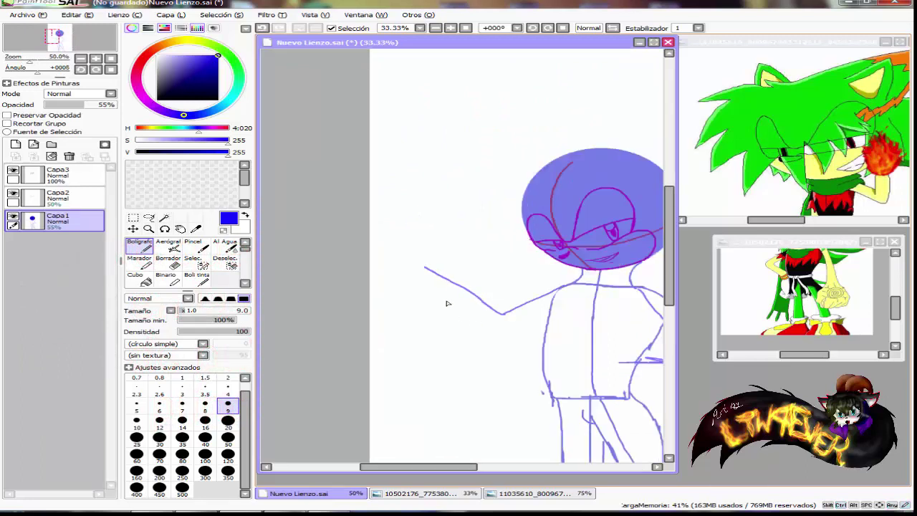
scroll(616, 338, "up", 2)
key("ctrl+z")
key("ctrl+z")
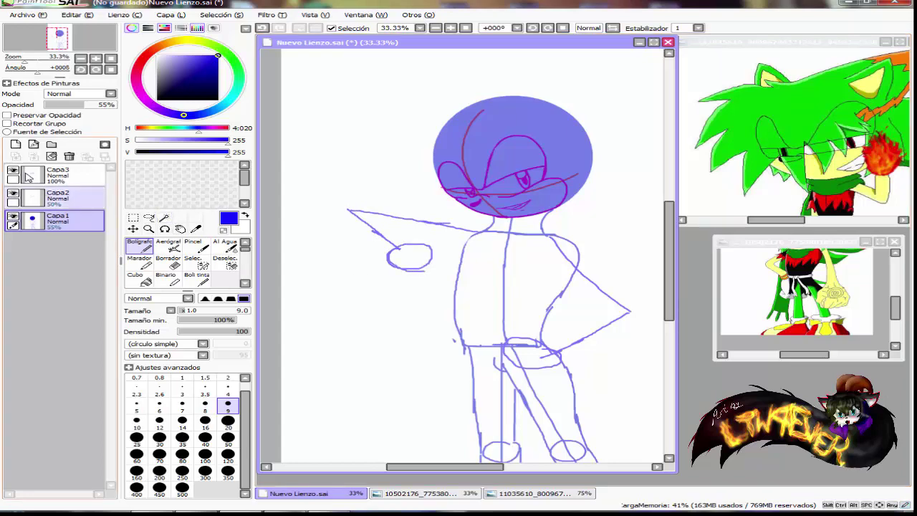
Outline both sides of the left forearm, carrying the outer contour from the hand up around the elbow.
scroll(344, 199, "up", 3)
left_click_drag(351, 190, 433, 258)
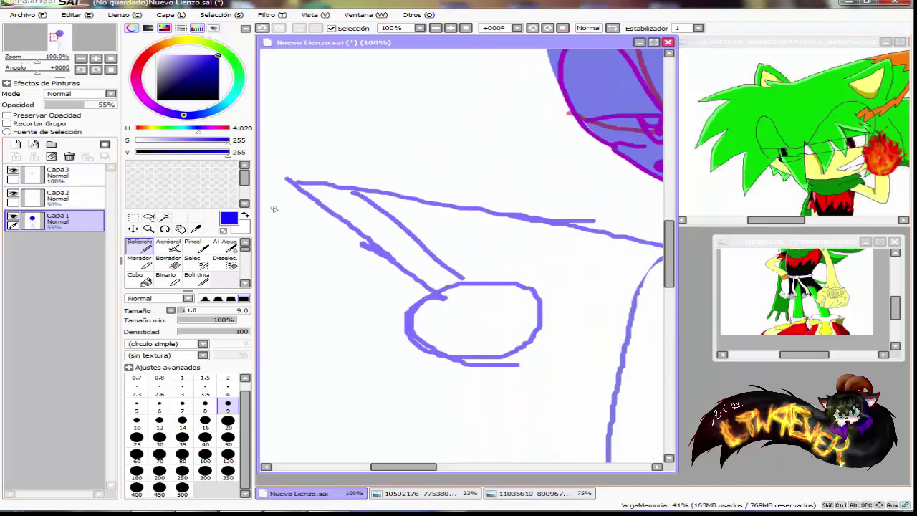
mouse_move(383, 299)
left_mouse_down()
mouse_move(474, 330)
mouse_move(320, 244)
mouse_move(287, 192)
mouse_move(350, 150)
mouse_move(453, 160)
left_mouse_up()
scroll(444, 179, "down", 2)
scroll(444, 161, "up", 2)
Draw the upper contour of the left upper arm from the elbow to the base of the neck.
left_click_drag(314, 192, 551, 222)
scroll(345, 250, "down", 2)
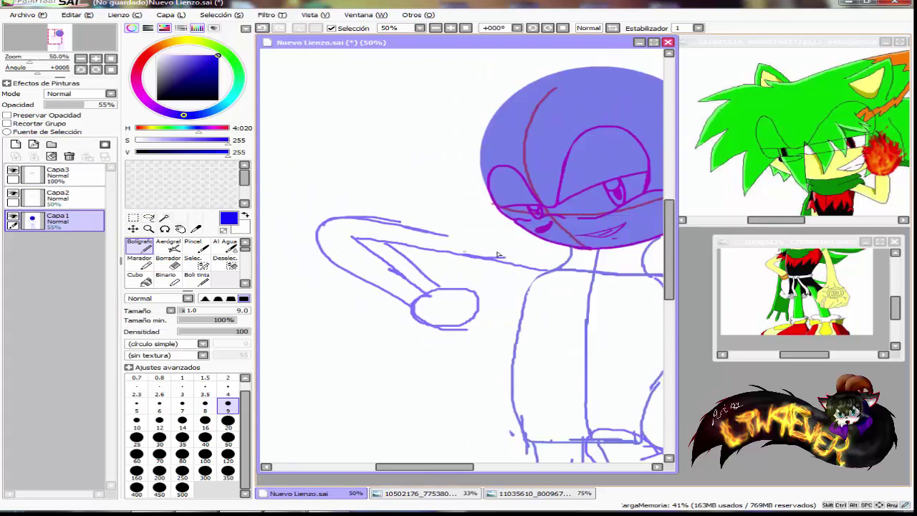
scroll(502, 249, "up", 2)
left_click_drag(352, 212, 618, 270)
Draw the lower contour of the left upper arm between the inner forearm and the shoulder.
left_click_drag(564, 313, 417, 279)
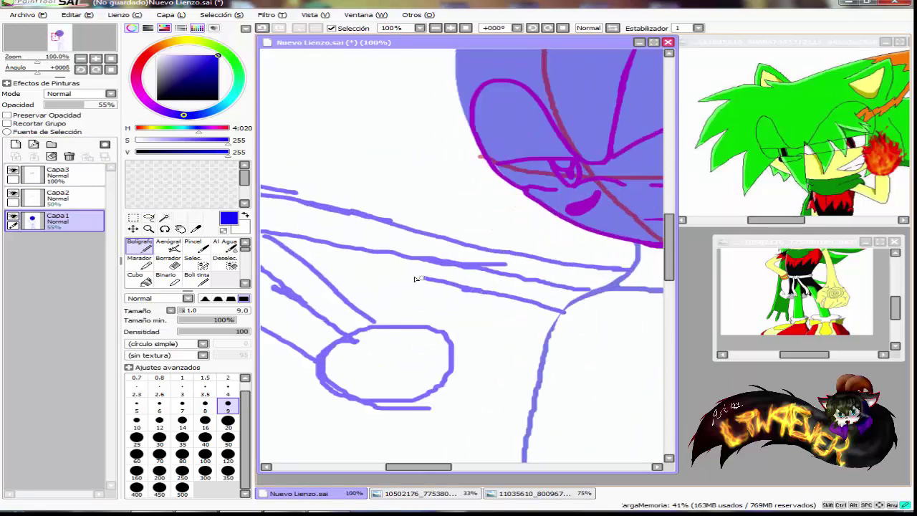
key("ctrl+z")
key("ctrl+z")
left_click_drag(321, 273, 551, 320)
scroll(550, 320, "down", 2)
scroll(399, 292, "up", 2)
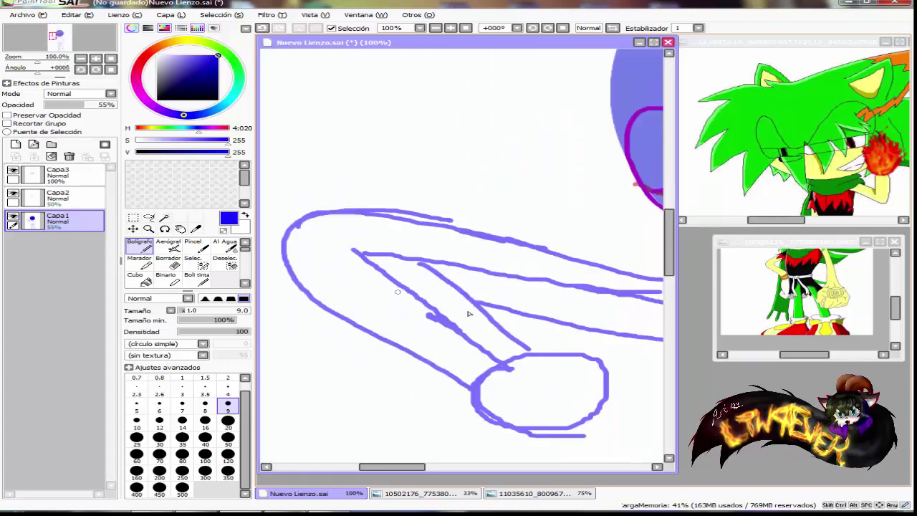
Extend the left hand with a rounded finger block and a short thumb line beside the hand oval.
scroll(366, 275, "down", 2)
scroll(463, 318, "up", 2)
scroll(434, 310, "up", 1)
mouse_move(474, 294)
left_mouse_down()
mouse_move(624, 362)
mouse_move(470, 341)
left_mouse_up()
left_click_drag(430, 366, 366, 391)
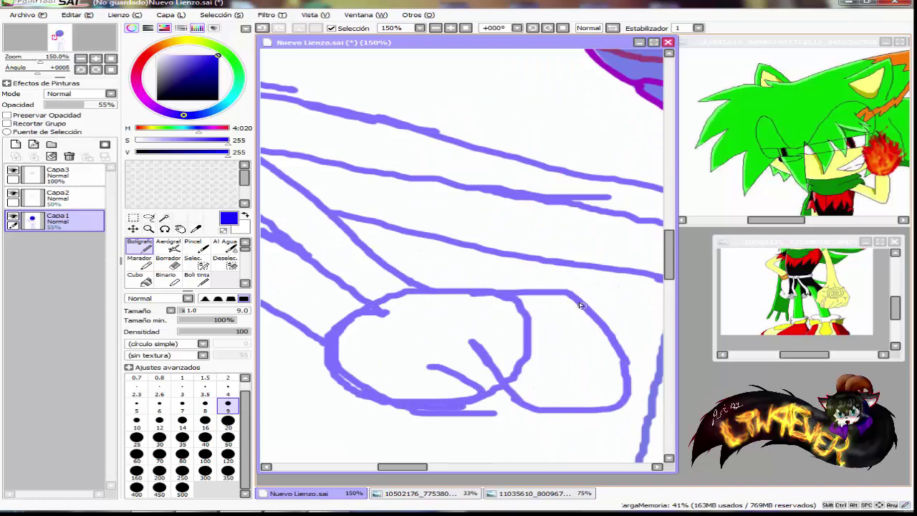
left_click_drag(580, 306, 611, 336)
Outline the bent right arm's outer contour from the shoulder to the elbow and back to the hand on the hip.
scroll(410, 331, "down", 5)
scroll(470, 232, "up", 3)
mouse_move(449, 194)
left_mouse_down()
mouse_move(501, 211)
mouse_move(575, 290)
left_mouse_up()
left_click_drag(627, 394, 611, 400)
left_click_drag(563, 366, 613, 237)
scroll(575, 278, "up", 1)
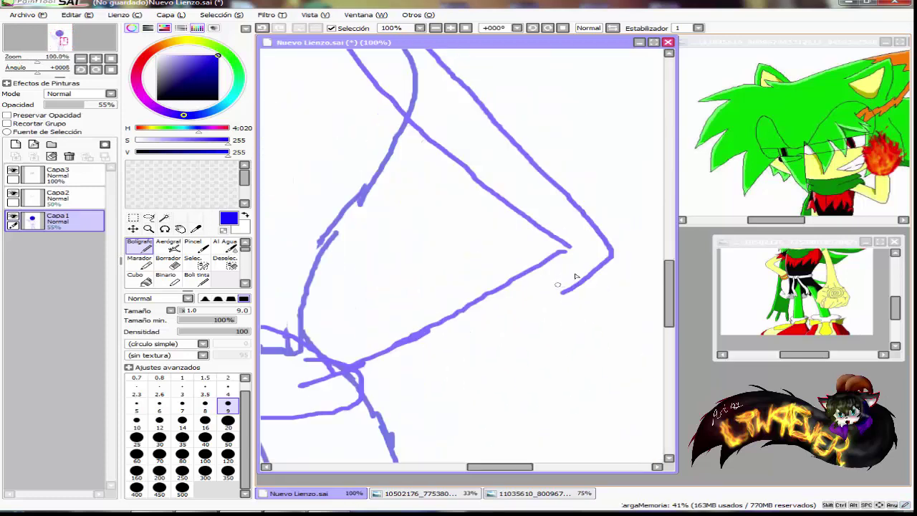
left_click_drag(566, 290, 351, 398)
Draw the inner contours of the right arm, along the upper arm's lower edge and the inside of the forearm.
left_click_drag(445, 213, 500, 273)
left_click_drag(361, 159, 524, 287)
left_click_drag(466, 252, 525, 287)
mouse_move(523, 287)
left_mouse_down()
mouse_move(541, 308)
mouse_move(493, 326)
mouse_move(523, 320)
mouse_move(471, 346)
mouse_move(387, 420)
left_mouse_up()
key("ctrl+z")
scroll(390, 418, "down", 3)
scroll(402, 421, "up", 5)
mouse_move(552, 273)
left_mouse_down()
mouse_move(597, 361)
mouse_move(588, 295)
left_mouse_up()
scroll(584, 301, "down", 2)
scroll(508, 305, "up", 2)
Add a small pointed tip to the outer edge of the left hand's finger block.
scroll(394, 311, "down", 3)
scroll(480, 290, "up", 3)
mouse_move(455, 325)
left_mouse_down()
mouse_move(478, 247)
mouse_move(394, 307)
left_mouse_up()
mouse_move(394, 298)
left_mouse_down()
mouse_move(459, 242)
mouse_move(478, 315)
left_mouse_up()
scroll(458, 351, "down", 5)
scroll(487, 312, "down", 1)
scroll(412, 295, "up", 1)
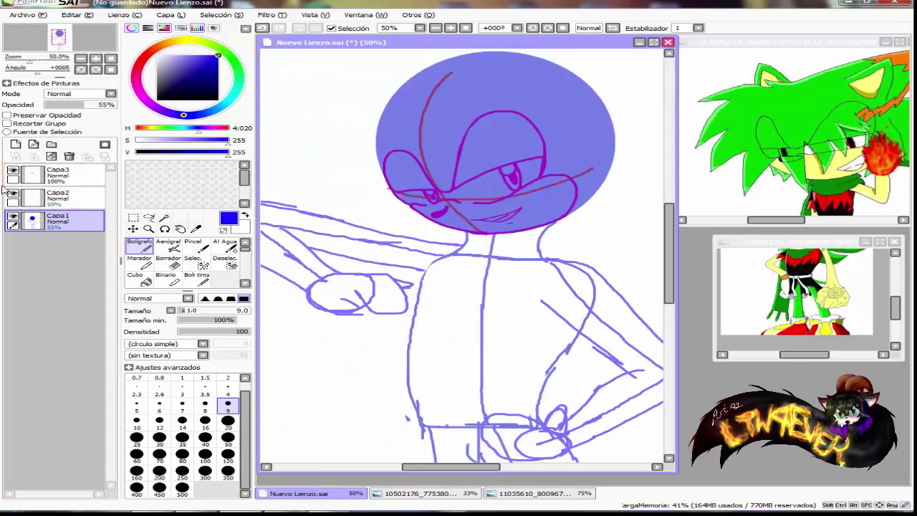
On layer Capa3, bucket-fill the purple facial outlines with a light pink of saturation 90 and value 255.
left_click(58, 174)
left_click(198, 231)
left_click(454, 188)
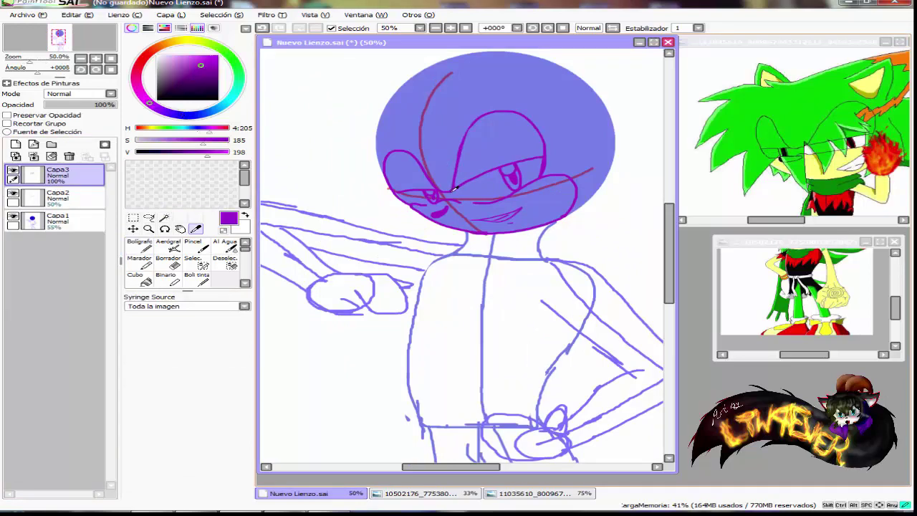
left_click(140, 281)
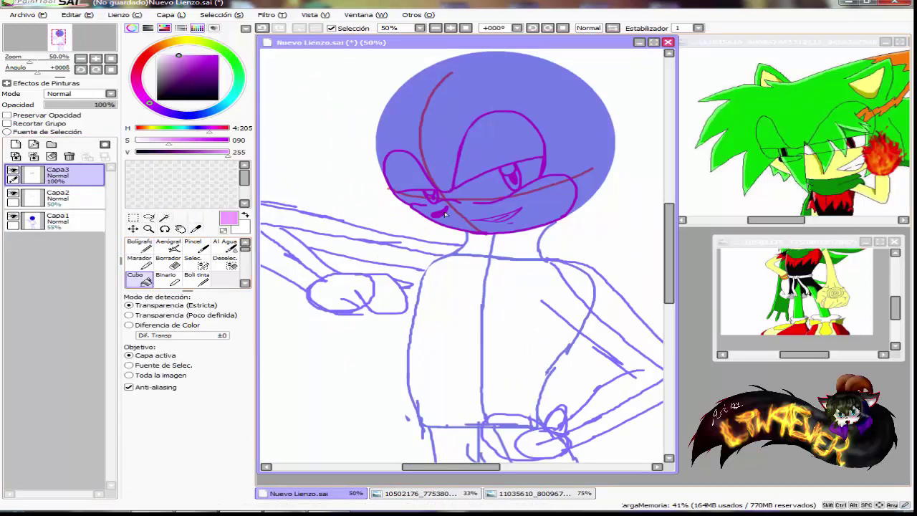
left_click(515, 179)
Try to fill the purple mouth lines with the same light pink.
scroll(519, 213, "up", 6)
left_click(492, 194)
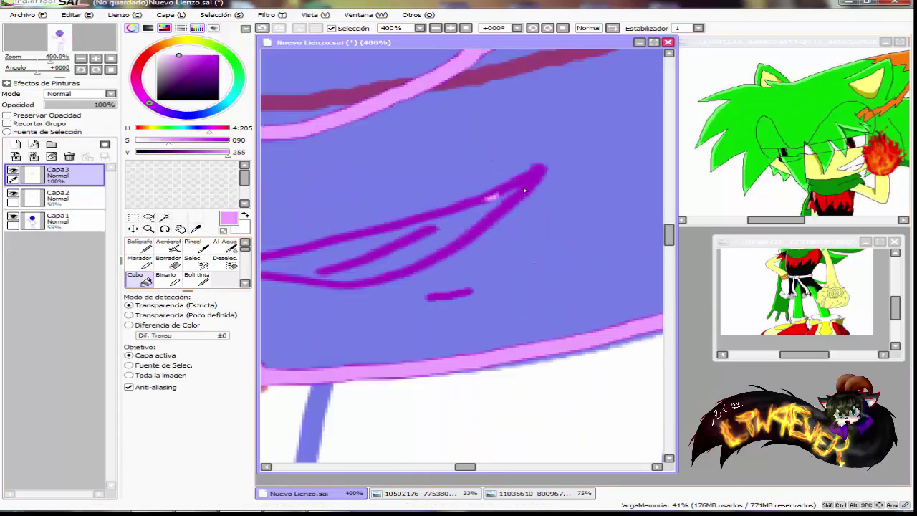
left_click(524, 189)
scroll(521, 192, "down", 2)
scroll(481, 247, "up", 2)
left_click(480, 240)
scroll(478, 246, "down", 6)
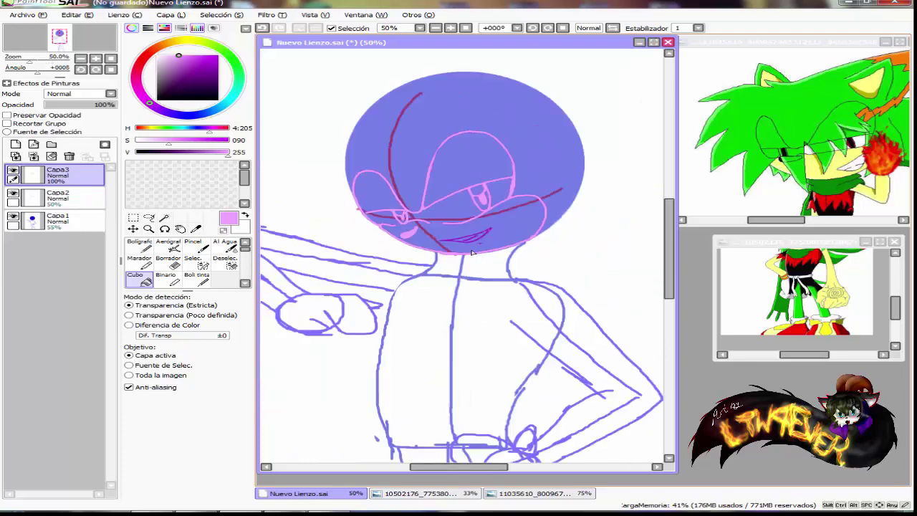
Draw a rolled scarf around the neck in light pink with the size 9 pen, including rounded side folds and the lower rim.
left_click(139, 244)
scroll(330, 234, "up", 3)
mouse_move(331, 233)
left_mouse_down()
mouse_move(525, 256)
mouse_move(650, 240)
mouse_move(579, 228)
left_mouse_up()
mouse_move(610, 185)
left_mouse_down()
mouse_move(640, 197)
mouse_move(610, 244)
mouse_move(651, 270)
mouse_move(562, 327)
mouse_move(487, 326)
mouse_move(576, 226)
left_mouse_up()
mouse_move(293, 225)
left_mouse_down()
mouse_move(457, 225)
mouse_move(405, 265)
mouse_move(365, 316)
mouse_move(444, 348)
left_mouse_up()
scroll(445, 347, "down", 2)
scroll(314, 300, "up", 1)
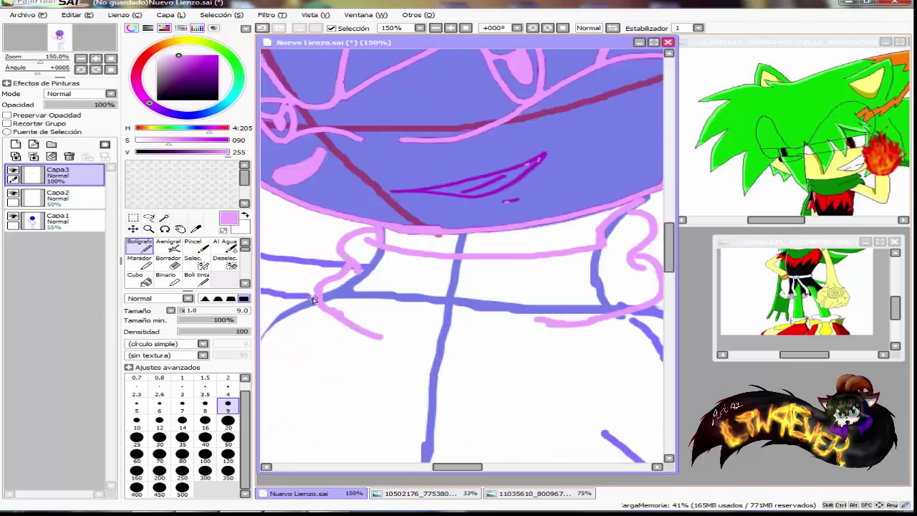
mouse_move(313, 299)
left_mouse_down()
mouse_move(354, 344)
mouse_move(488, 364)
mouse_move(632, 315)
left_mouse_up()
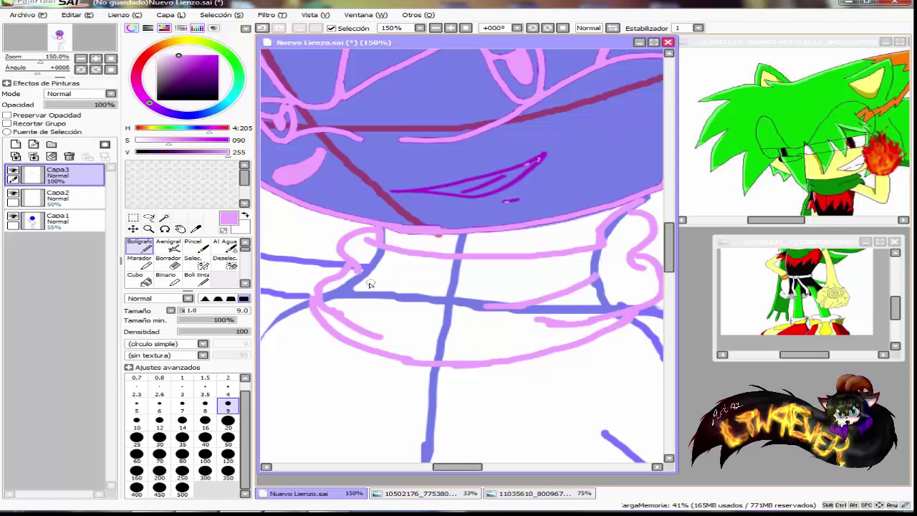
scroll(369, 282, "down", 3)
scroll(443, 259, "up", 1)
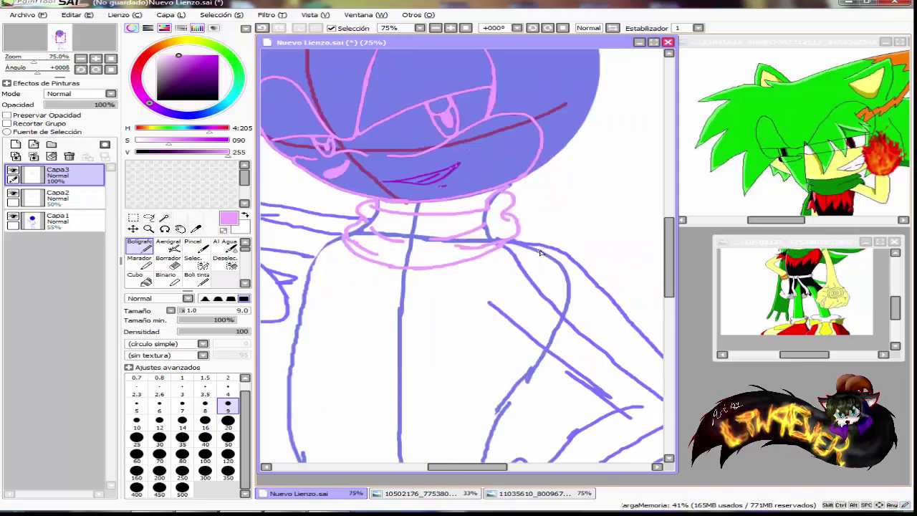
Draw a wavy curve from the scarf's right fold outward past the right shoulder.
left_click_drag(408, 204, 614, 298)
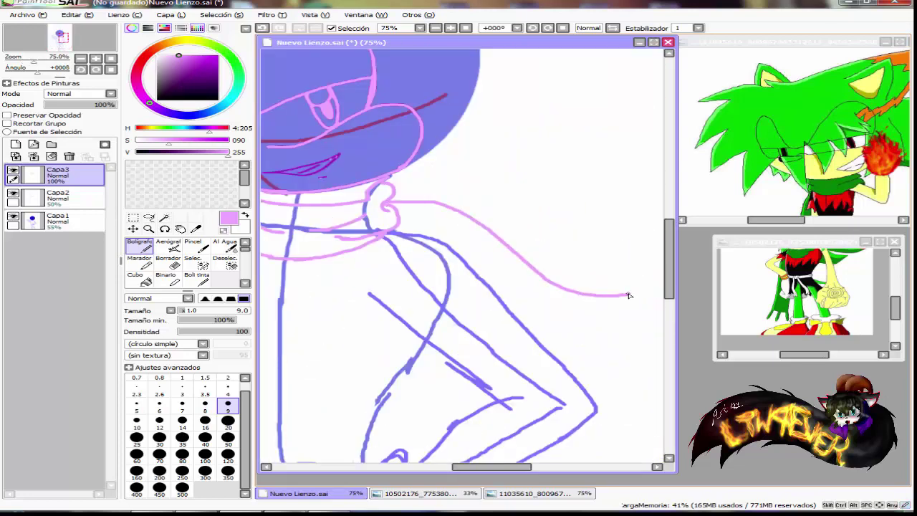
scroll(628, 295, "down", 1)
scroll(630, 287, "up", 2)
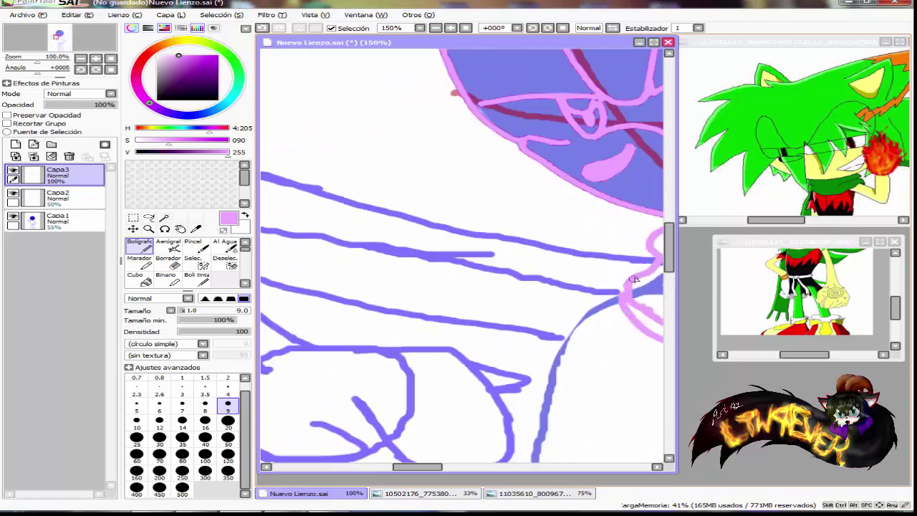
Trace the left arm in light pink, following the upper arm's top and lower edges and the inner forearm.
left_click_drag(647, 262, 342, 198)
scroll(430, 237, "down", 2)
scroll(461, 271, "up", 1)
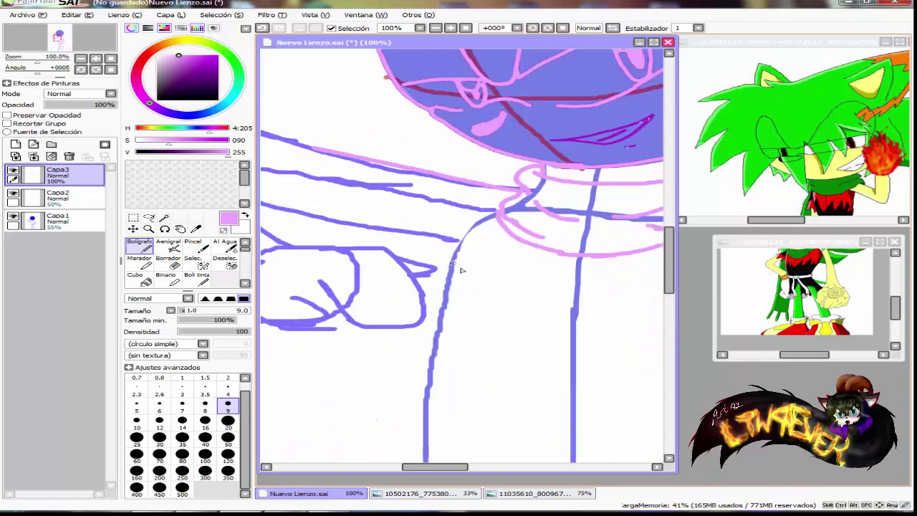
scroll(405, 256, "up", 1)
scroll(405, 256, "down", 2)
scroll(452, 262, "up", 2)
left_click_drag(269, 248, 593, 312)
scroll(593, 312, "down", 2)
scroll(387, 271, "up", 1)
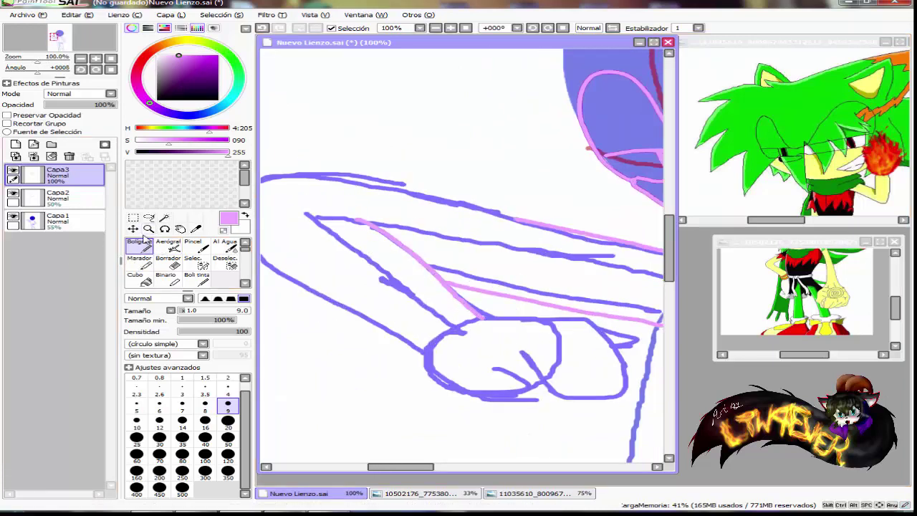
scroll(353, 269, "down", 2)
scroll(354, 269, "up", 1)
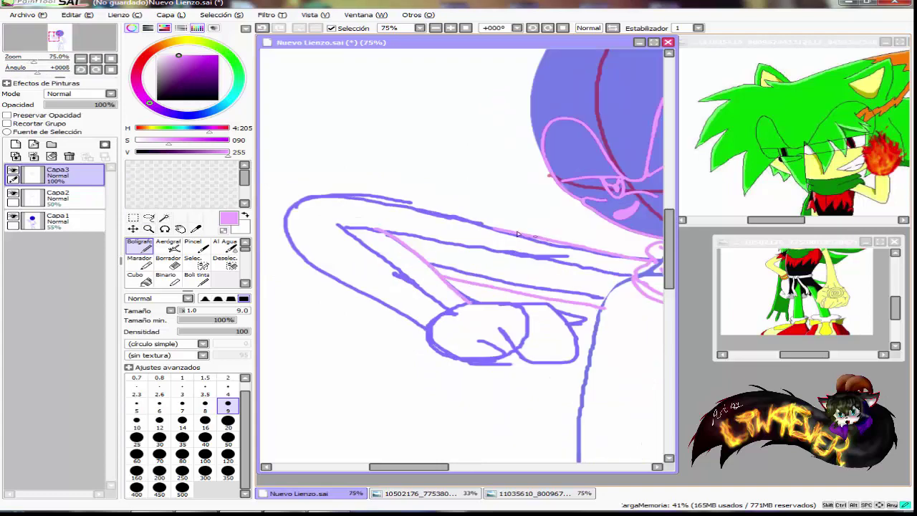
Trace the left hand's lower palm edge in light pink, from the wrist to the lowest finger.
scroll(383, 304, "up", 4)
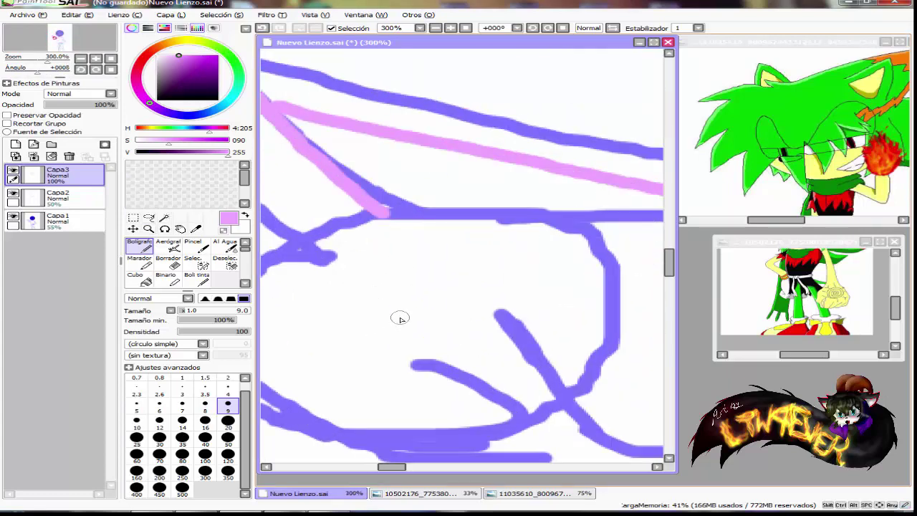
scroll(397, 318, "down", 2)
scroll(332, 378, "up", 2)
mouse_move(428, 268)
left_mouse_down()
mouse_move(563, 336)
mouse_move(570, 371)
mouse_move(475, 327)
mouse_move(372, 324)
mouse_move(270, 251)
mouse_move(266, 229)
left_mouse_up()
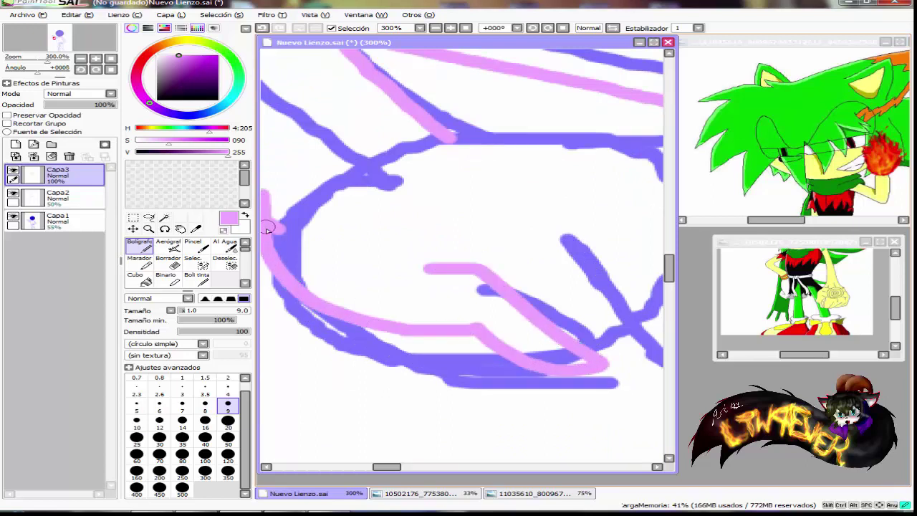
scroll(270, 228, "down", 2)
scroll(376, 242, "up", 2)
Draw the left hand's second finger above the lowest one, undoing the first version and redrawing it.
mouse_move(332, 202)
left_mouse_down()
mouse_move(404, 214)
mouse_move(558, 299)
mouse_move(537, 315)
mouse_move(460, 317)
left_mouse_up()
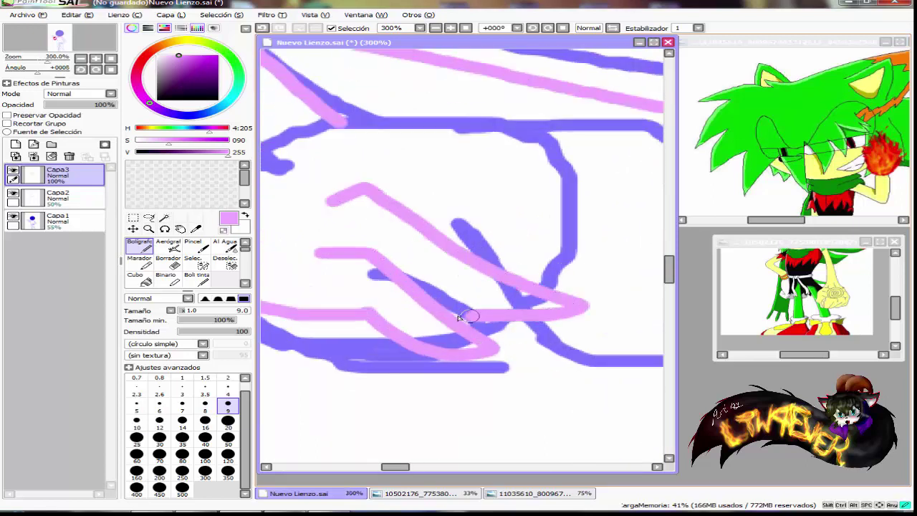
scroll(459, 317, "down", 2)
key("ctrl+z")
mouse_move(379, 250)
left_mouse_down()
mouse_move(489, 267)
mouse_move(563, 336)
left_mouse_up()
scroll(387, 274, "down", 2)
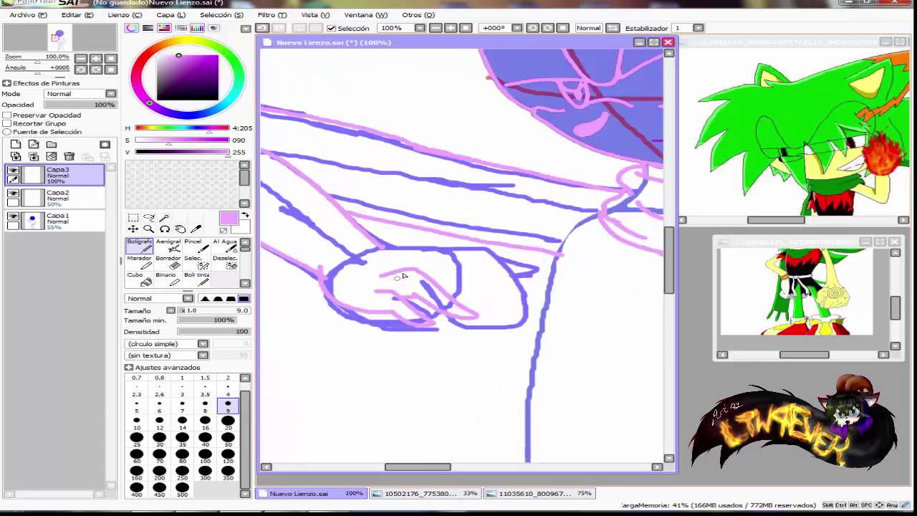
Draw the left hand's remaining fingers and the top edge of the hand, adding a short line between the fingers.
scroll(408, 245, "up", 2)
mouse_move(356, 232)
left_mouse_down()
mouse_move(453, 221)
mouse_move(548, 229)
mouse_move(627, 293)
mouse_move(560, 284)
left_mouse_up()
mouse_move(461, 245)
left_mouse_down()
mouse_move(522, 254)
mouse_move(625, 349)
mouse_move(534, 339)
left_mouse_up()
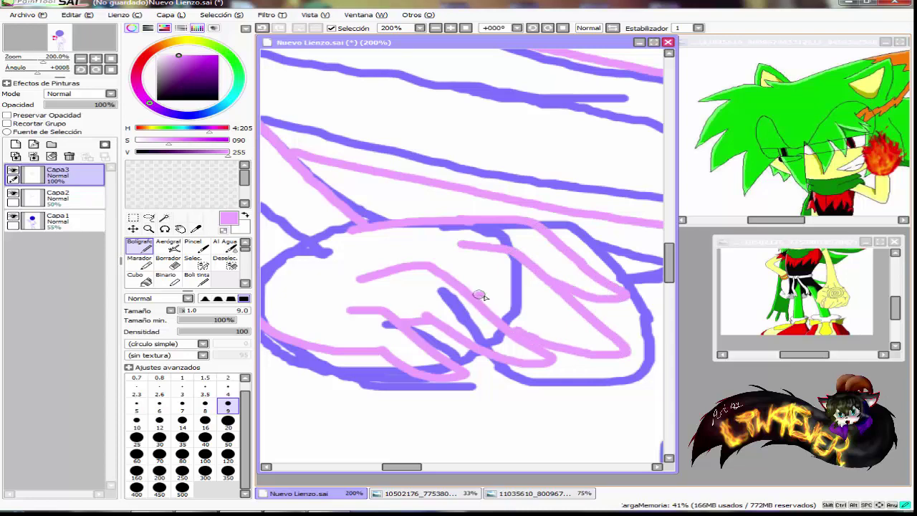
left_click_drag(478, 295, 543, 344)
Try to draw a thumb curving across the upper palm of the left hand.
scroll(430, 294, "down", 2)
scroll(480, 272, "up", 2)
scroll(396, 247, "down", 2)
scroll(368, 254, "up", 2)
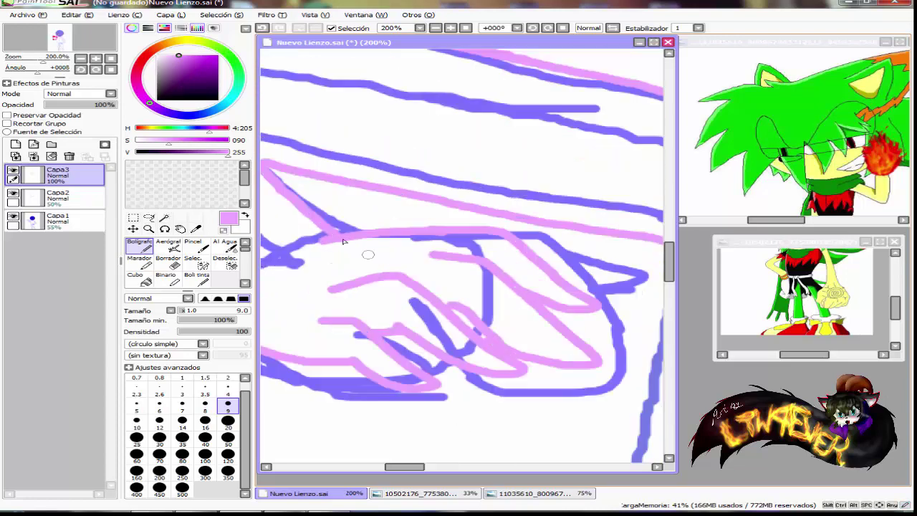
mouse_move(326, 234)
left_mouse_down()
mouse_move(490, 229)
mouse_move(510, 267)
mouse_move(421, 291)
left_mouse_up()
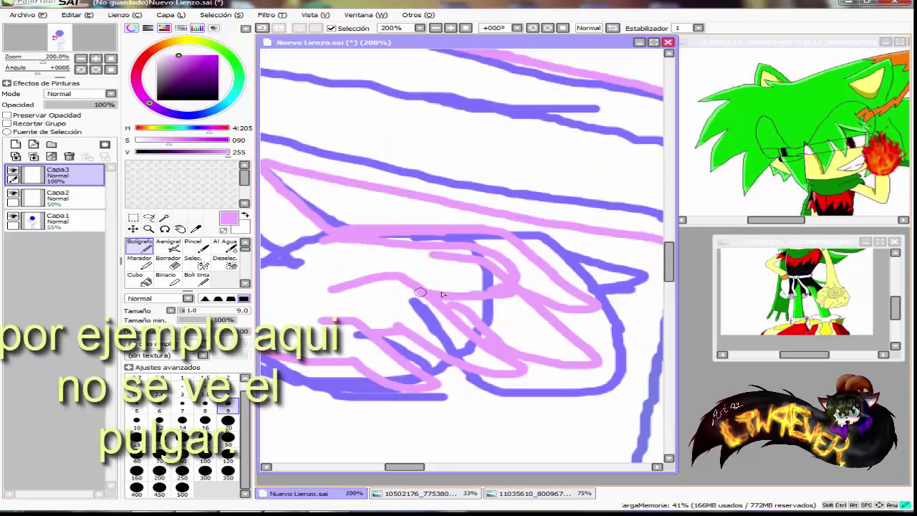
scroll(522, 266, "up", 3)
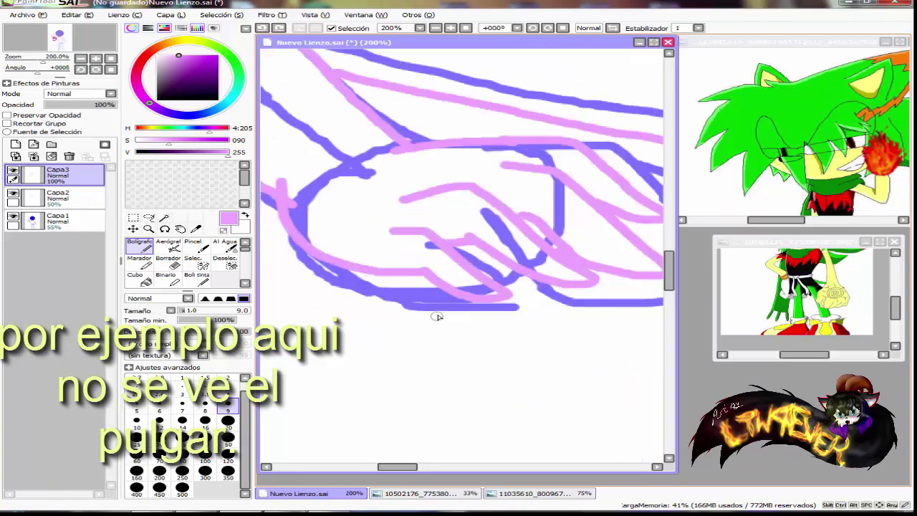
scroll(485, 263, "down", 4)
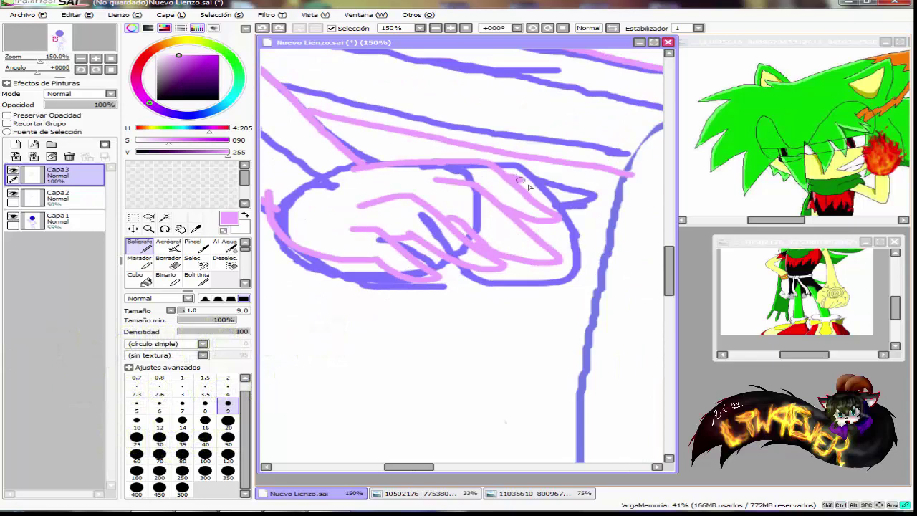
scroll(476, 212, "down", 4)
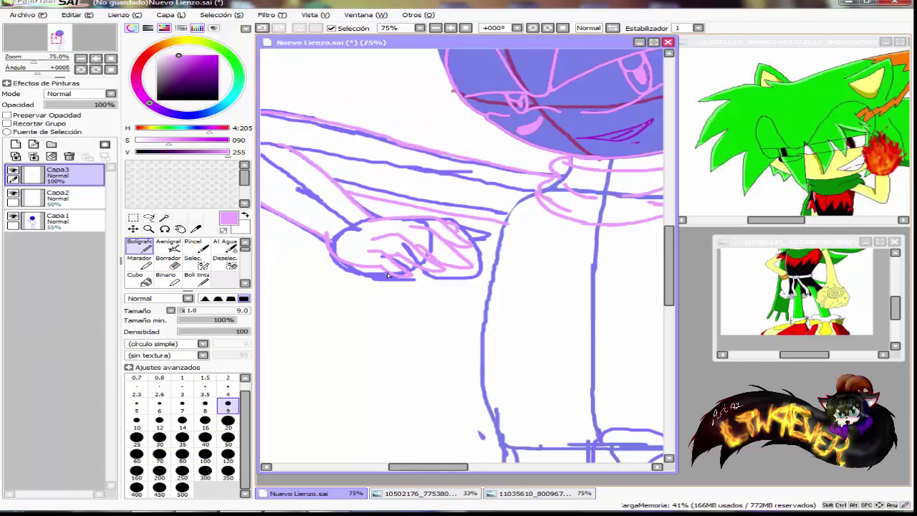
Hide layer Capa1, lasso the left forearm with its hand, and move the selection closer to the body.
left_click(13, 221)
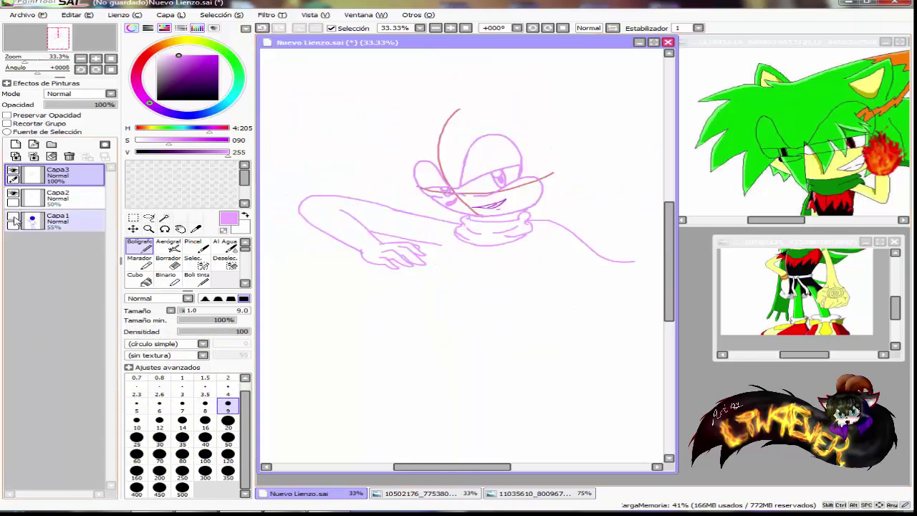
left_click(148, 217)
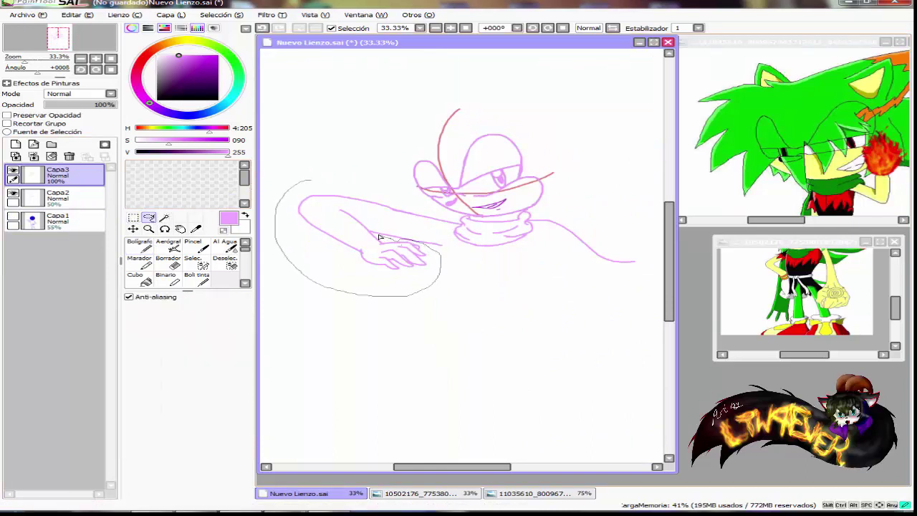
left_click_drag(285, 187, 286, 183)
left_click_drag(336, 230, 361, 236)
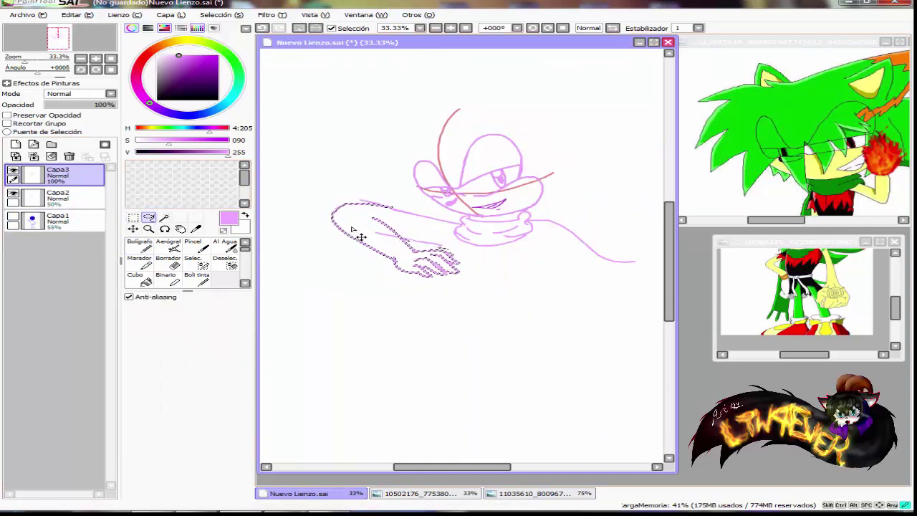
Transform the selected forearm and hand to a narrower, more downward-tilted shape and apply it.
left_click(133, 217)
left_click(154, 328)
left_click_drag(376, 172, 395, 172)
mouse_move(379, 221)
left_mouse_down()
mouse_move(375, 228)
mouse_move(398, 223)
left_mouse_up()
left_click(153, 372)
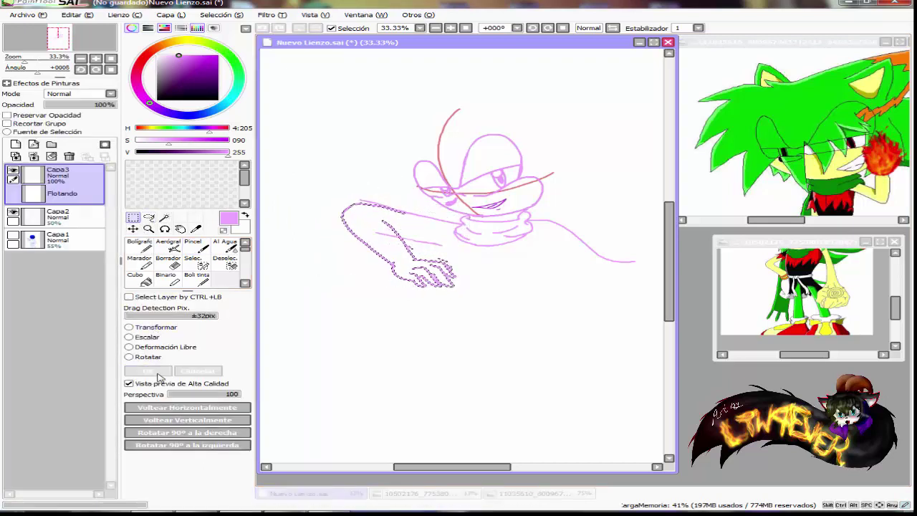
Erase the leftover line fragments around the left upper arm joint and above the hand with the size 20 eraser.
scroll(367, 197, "up", 3)
left_click(167, 264)
left_click_drag(343, 202, 379, 207)
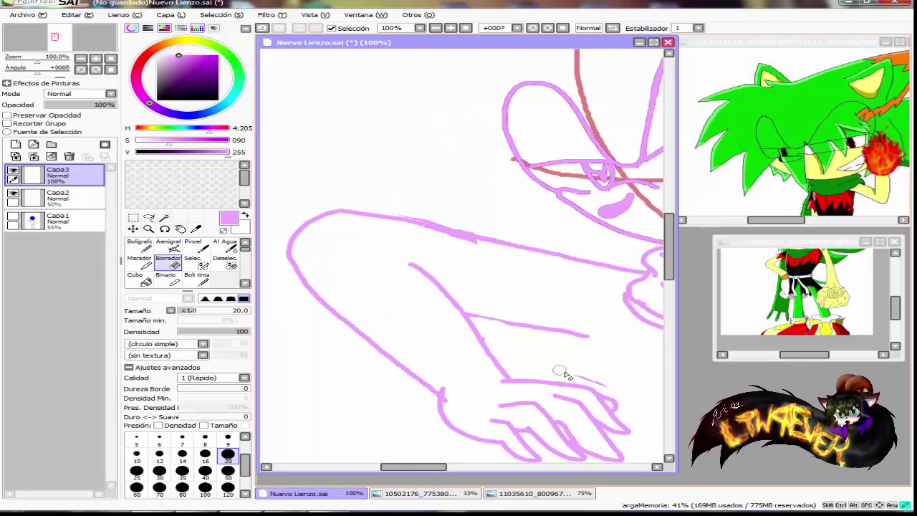
scroll(492, 341, "down", 3)
scroll(478, 313, "up", 1)
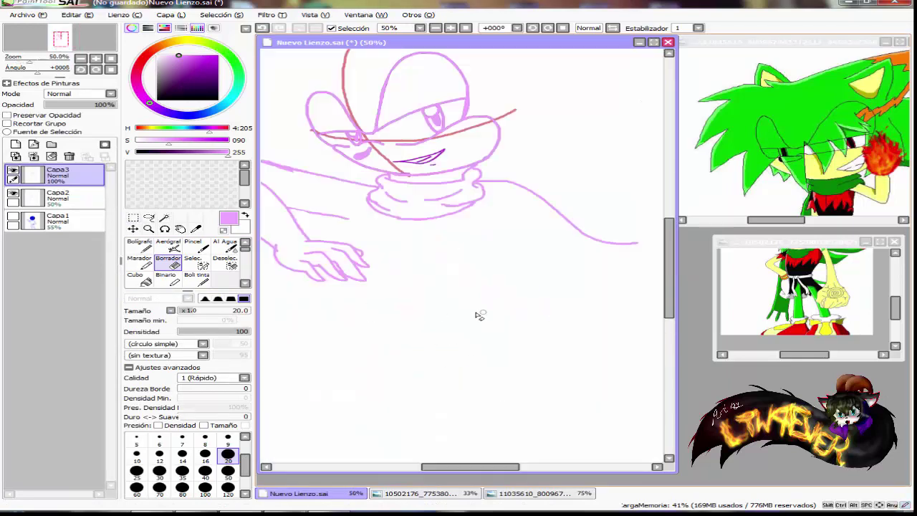
Show layer Capa1 again and trace the right upper arm's outer contour down to the elbow with the light pink pen.
left_click(13, 219)
key("n")
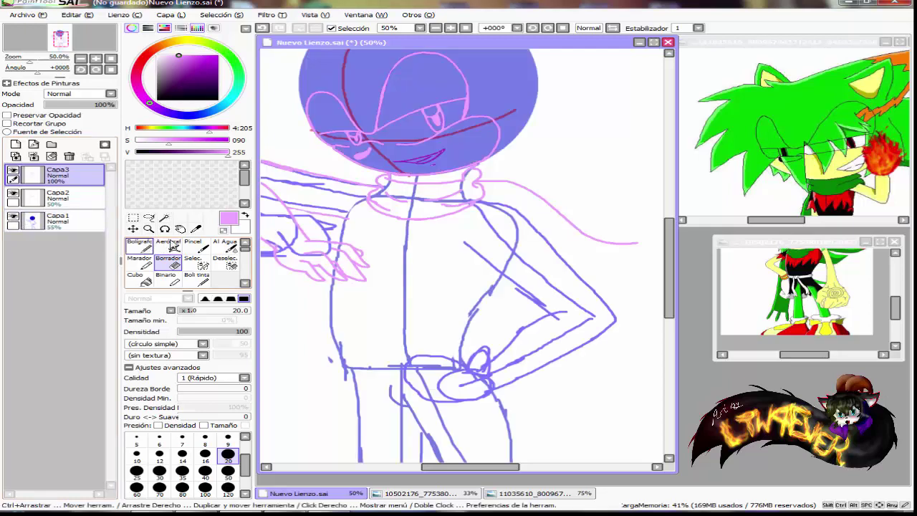
scroll(473, 194, "up", 2)
scroll(510, 200, "down", 2)
scroll(517, 221, "up", 2)
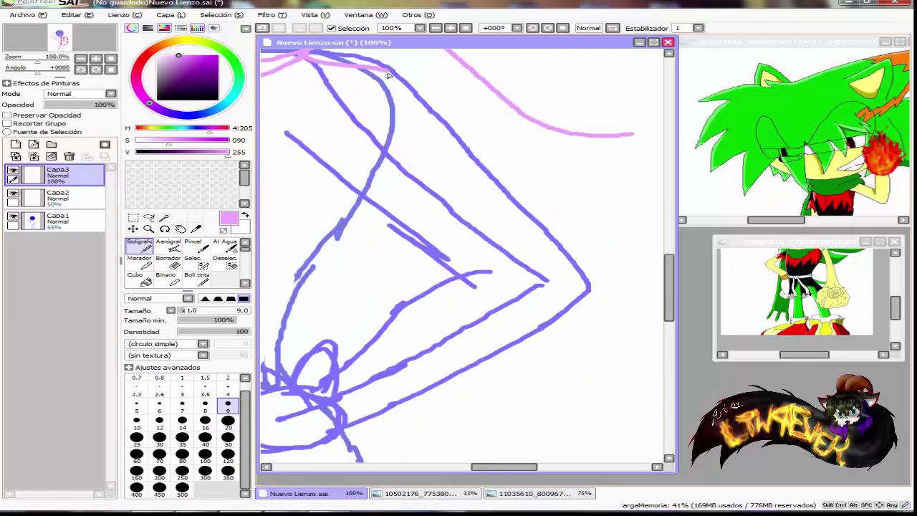
left_click_drag(393, 72, 576, 299)
scroll(576, 299, "down", 2)
Draw the right hand's thumb as a rounded light pink loop beside the hip.
scroll(452, 348, "up", 4)
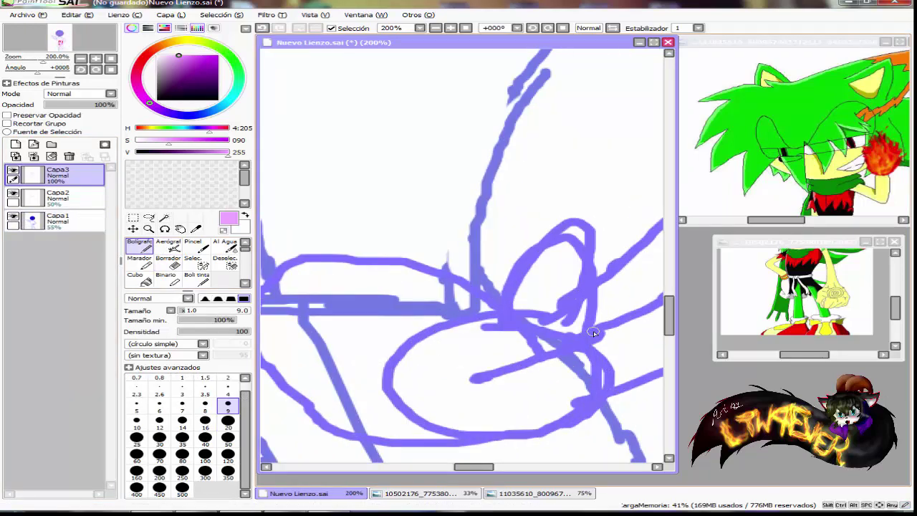
left_click_drag(596, 333, 552, 281)
mouse_move(519, 239)
left_mouse_down()
mouse_move(487, 283)
mouse_move(530, 334)
left_mouse_up()
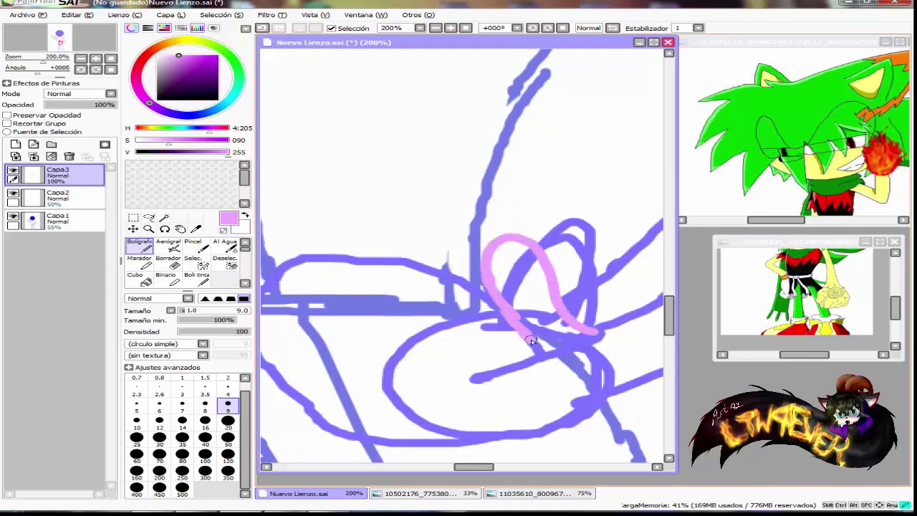
scroll(553, 331, "up", 1)
scroll(541, 351, "down", 1)
Draw the right hand's long index finger in light pink, extending inward across the waistline.
mouse_move(634, 333)
left_mouse_down()
mouse_move(552, 352)
mouse_move(399, 284)
left_mouse_up()
left_click_drag(422, 331, 527, 394)
left_click_drag(605, 403, 508, 377)
scroll(482, 385, "down", 2)
scroll(378, 337, "up", 3)
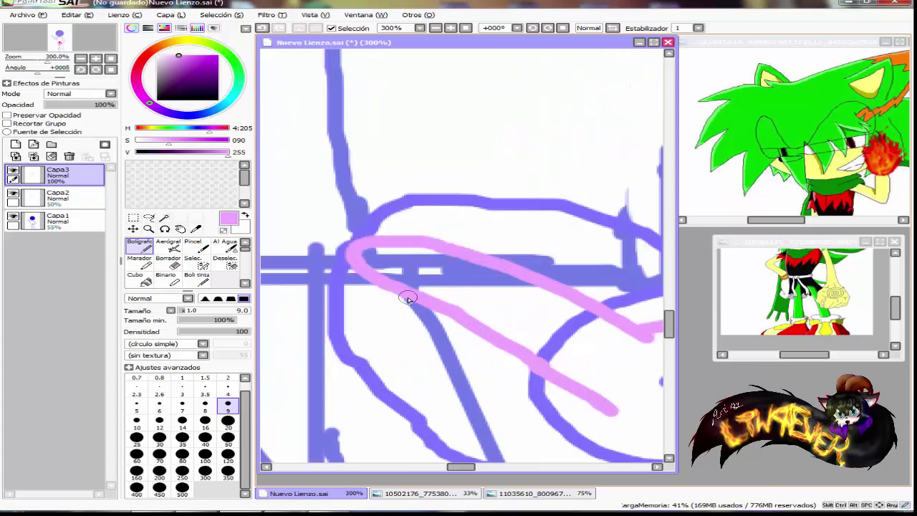
Draw the right hand's second finger in light pink just below the index finger, extending its lower edge toward the palm.
mouse_move(397, 290)
left_mouse_down()
mouse_move(290, 291)
mouse_move(320, 345)
mouse_move(431, 388)
left_mouse_up()
scroll(401, 355, "down", 3)
scroll(403, 347, "up", 2)
left_click_drag(324, 314, 380, 345)
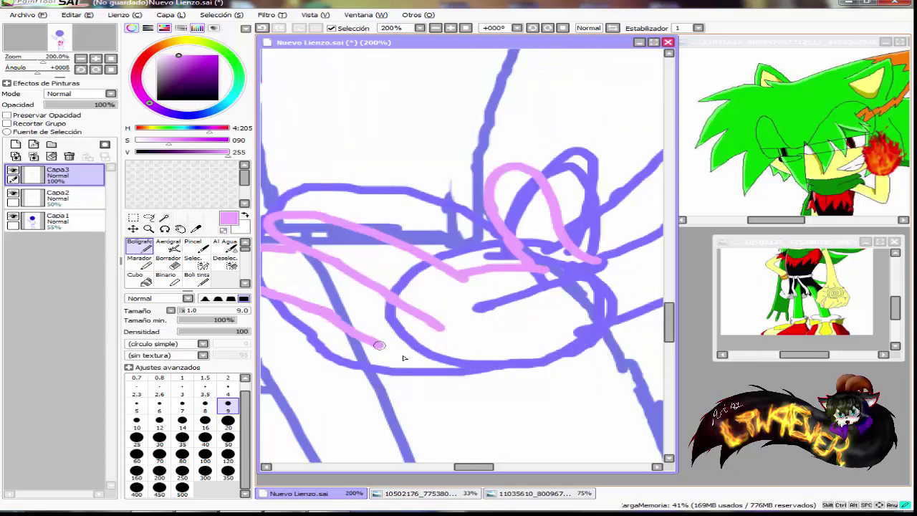
scroll(473, 371, "up", 2)
mouse_move(308, 257)
left_mouse_down()
mouse_move(328, 310)
mouse_move(469, 348)
left_mouse_up()
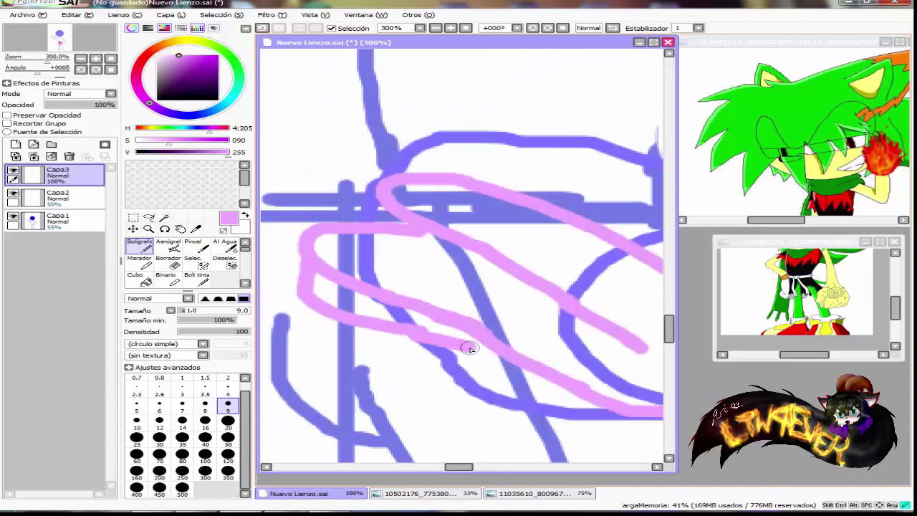
scroll(364, 227, "down", 2)
scroll(366, 276, "up", 1)
key("ctrl+z")
Draw the right hand's lowest finger as a narrow light pink outline hugging the underside of the second finger.
scroll(447, 276, "down", 1)
scroll(369, 295, "up", 1)
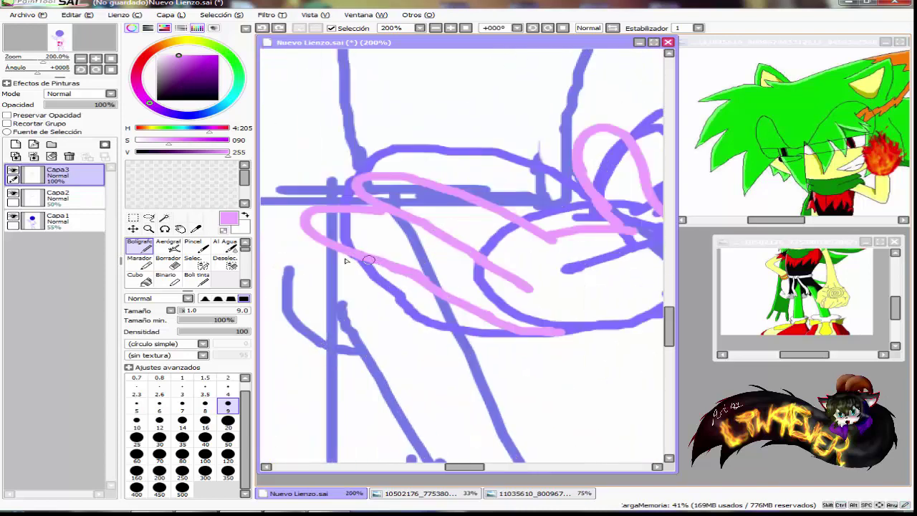
mouse_move(323, 245)
left_mouse_down()
mouse_move(446, 313)
mouse_move(487, 324)
left_mouse_up()
scroll(436, 348, "down", 2)
scroll(501, 281, "up", 2)
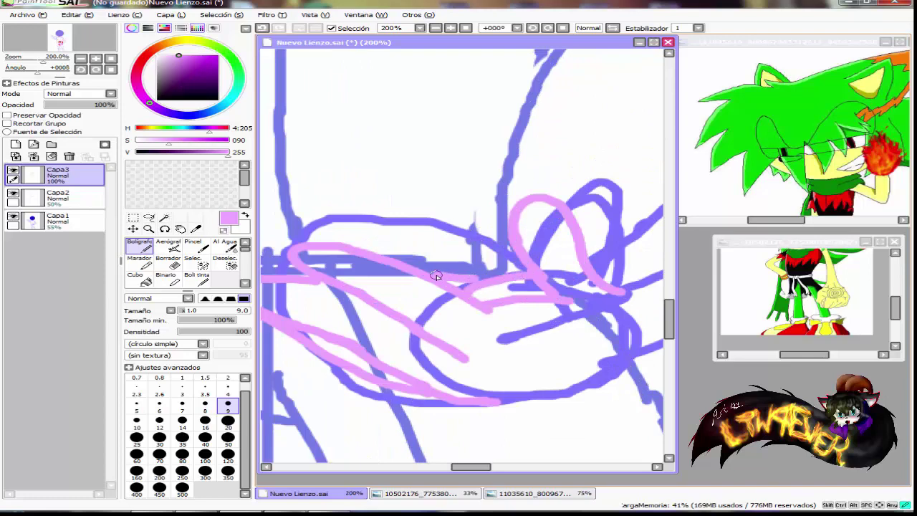
Erase the overlap between thumb and index finger with the size 5 eraser and the thumb's outer side with the size 120 eraser.
key("e")
scroll(436, 276, "up", 3)
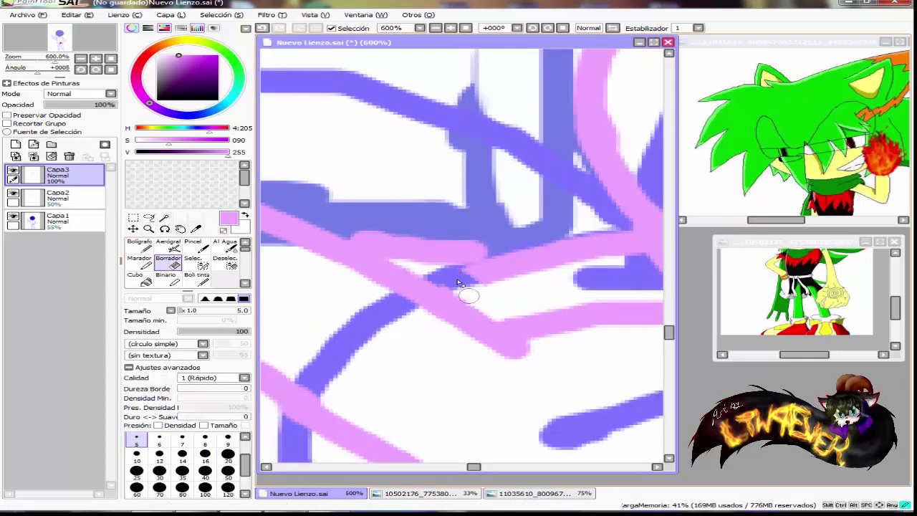
scroll(437, 295, "down", 5)
scroll(462, 292, "up", 3)
left_click(228, 488)
left_click(495, 191)
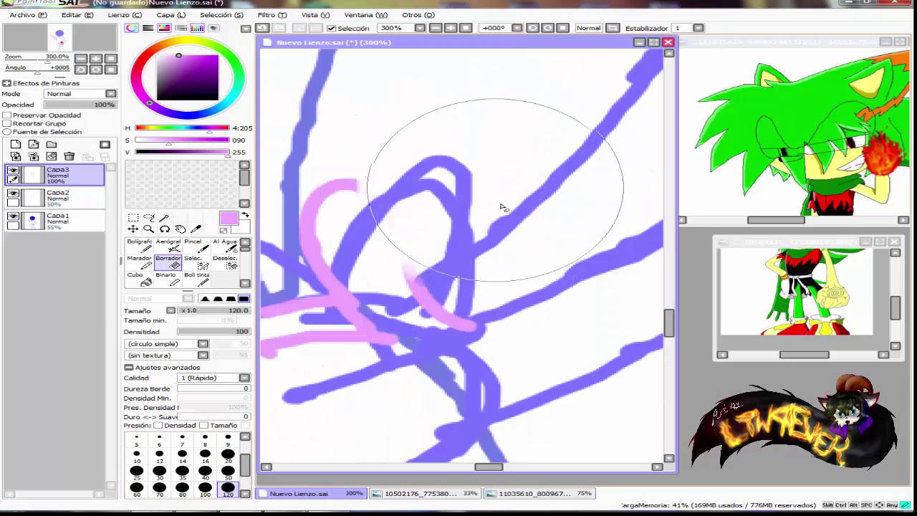
Redraw the outer side of the right hand's thumb in light pink with the size 9 pen.
left_click(140, 246)
mouse_move(356, 184)
left_mouse_down()
mouse_move(383, 184)
mouse_move(383, 230)
mouse_move(469, 311)
left_mouse_up()
scroll(462, 276, "down", 4)
Trace the right forearm's inner contour from wrist to elbow and round off the outer elbow in light pink.
scroll(527, 214, "up", 2)
mouse_move(573, 172)
left_mouse_down()
mouse_move(488, 207)
mouse_move(405, 282)
mouse_move(326, 341)
left_mouse_up()
scroll(325, 330, "down", 1)
scroll(533, 253, "up", 1)
mouse_move(491, 102)
left_mouse_down()
mouse_move(584, 193)
mouse_move(532, 301)
left_mouse_up()
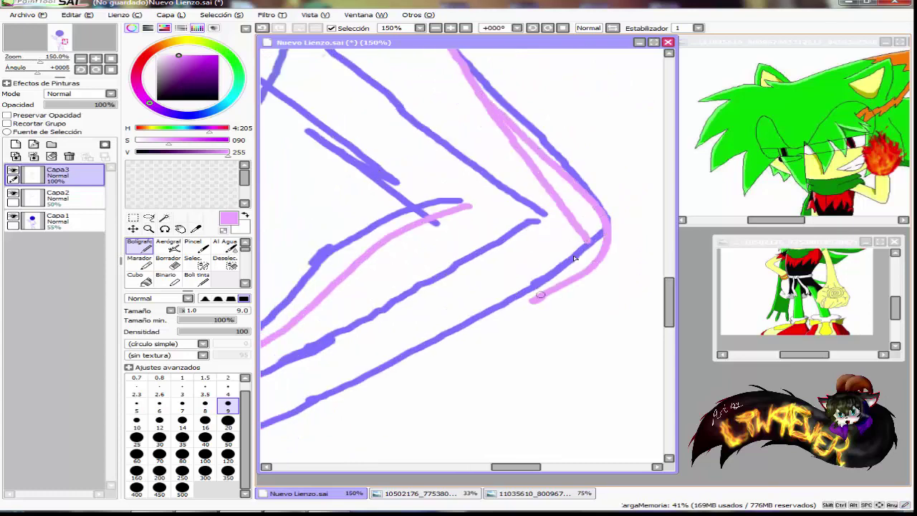
Trace the right forearm's lower contour in light pink from the elbow down to the underside of the hand.
scroll(527, 305, "down", 2)
scroll(401, 358, "up", 1)
scroll(387, 330, "down", 1)
scroll(523, 283, "up", 1)
left_click_drag(606, 221, 324, 342)
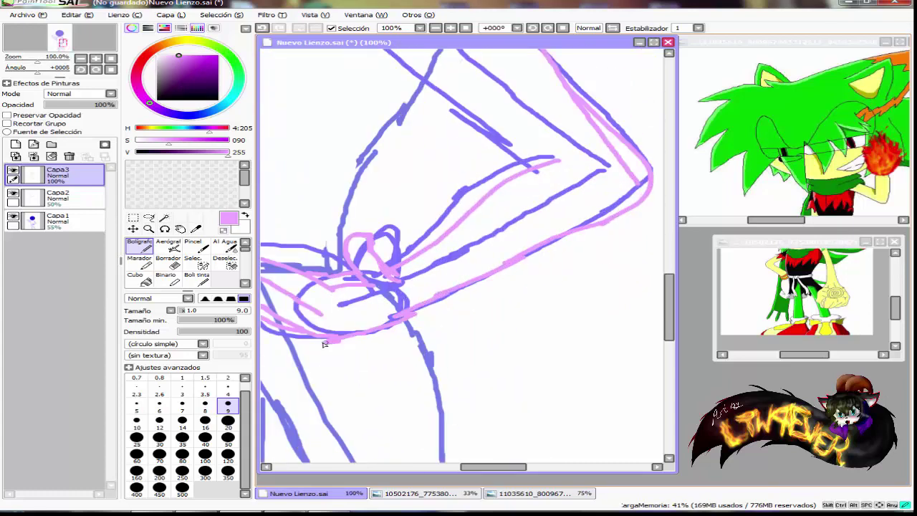
Erase the right elbow's overlapping lines with the size 120 eraser and redraw the elbow as one light pink curve.
scroll(324, 343, "down", 2)
scroll(448, 276, "up", 3)
left_click(169, 263)
left_click_drag(503, 189, 549, 290)
key("n")
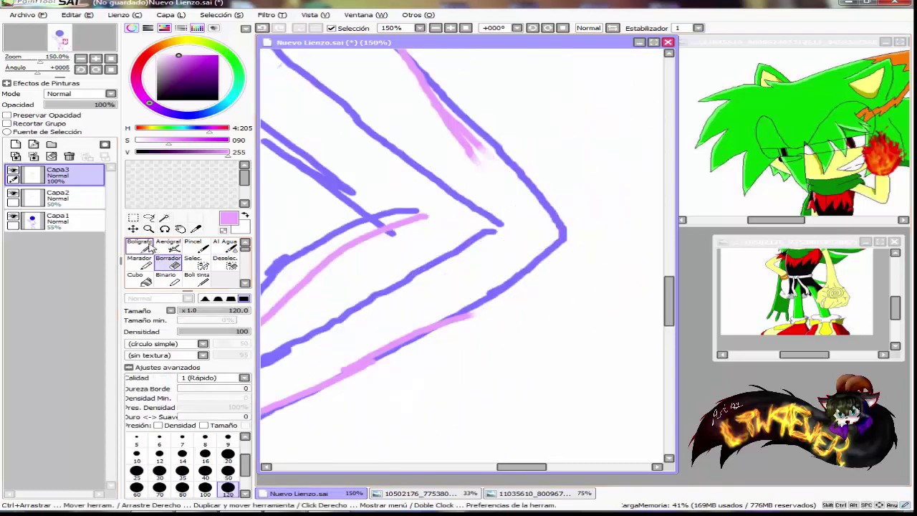
mouse_move(462, 133)
left_mouse_down()
mouse_move(501, 179)
mouse_move(492, 308)
mouse_move(448, 326)
left_mouse_up()
Draw the right upper arm's inner contour in light pink from the chest toward the elbow.
scroll(547, 306, "down", 1)
scroll(547, 306, "up", 1)
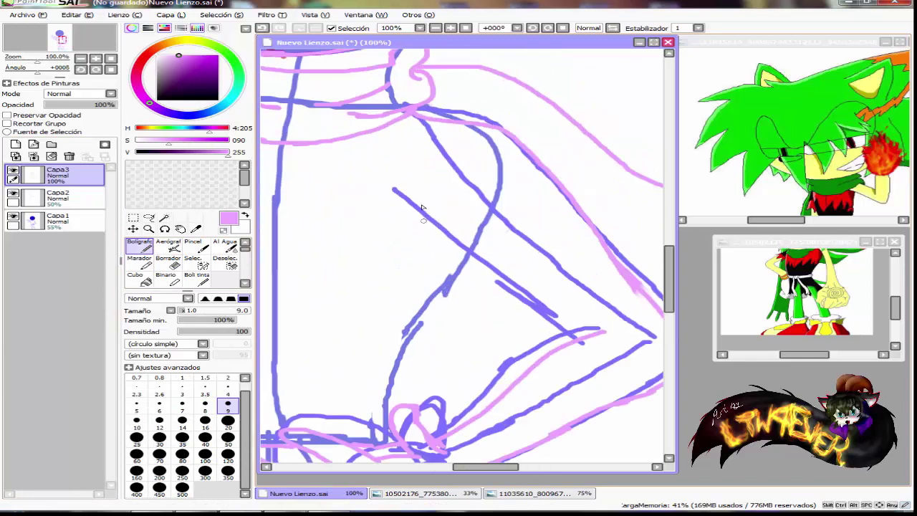
left_click_drag(402, 189, 504, 281)
Hide layer Capa1 and erase the right forearm's lines between the elbow and the wrist.
scroll(567, 340, "down", 3)
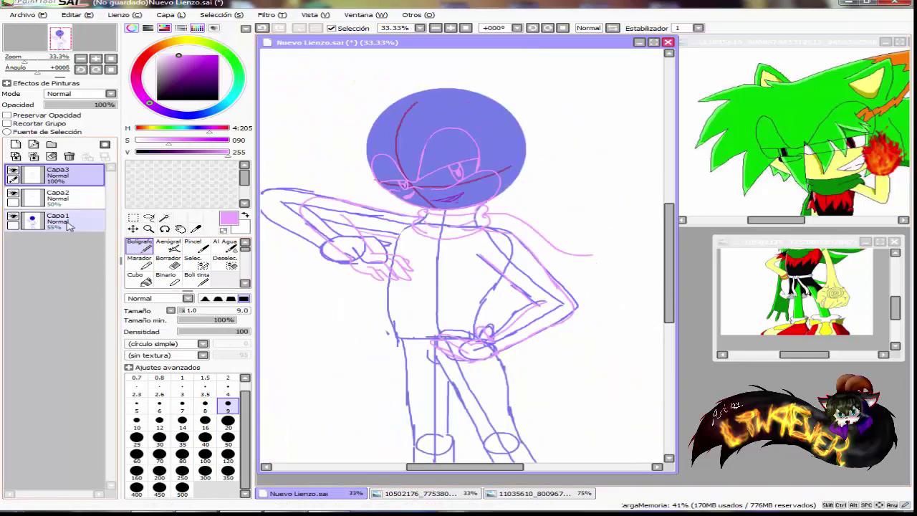
left_click(13, 215)
scroll(526, 351, "up", 1)
scroll(527, 352, "up", 2)
scroll(423, 279, "down", 3)
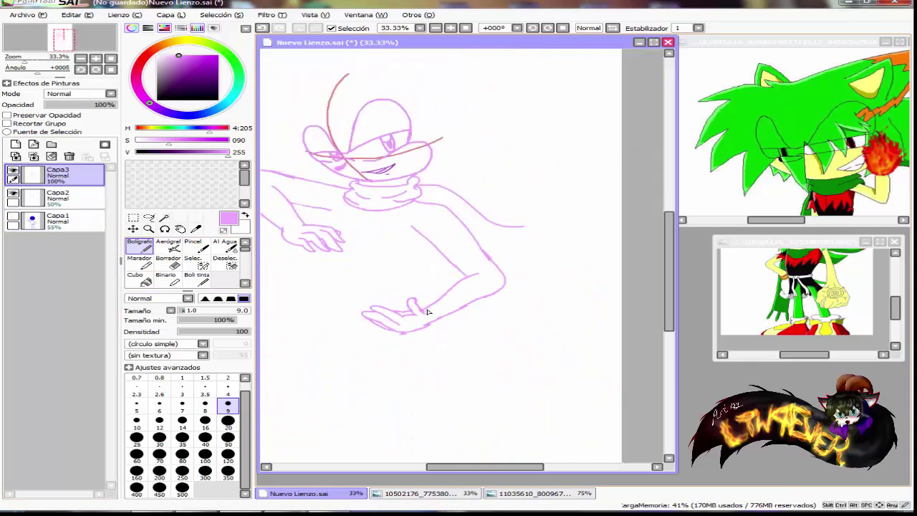
scroll(441, 293, "up", 5)
left_click(169, 263)
scroll(380, 265, "down", 3)
mouse_move(399, 250)
left_mouse_down()
mouse_move(467, 218)
mouse_move(444, 290)
mouse_move(401, 333)
left_mouse_up()
Redraw the right forearm's inner and outer contours in light pink, joining the elbow to the hand.
key("n")
scroll(521, 193, "up", 1)
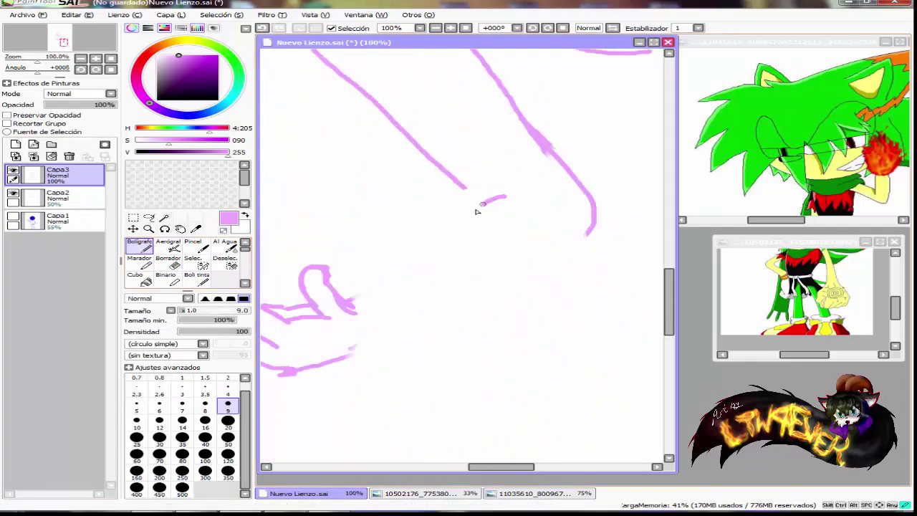
scroll(401, 290, "up", 1)
key("ctrl+z")
mouse_move(337, 299)
left_mouse_down()
mouse_move(533, 167)
mouse_move(580, 146)
left_mouse_up()
scroll(485, 191, "down", 2)
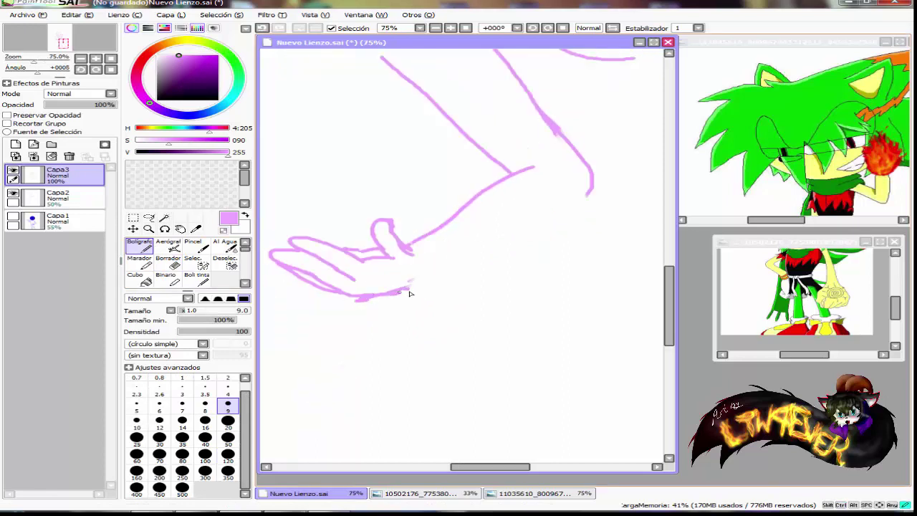
scroll(481, 290, "down", 3)
scroll(460, 277, "up", 1)
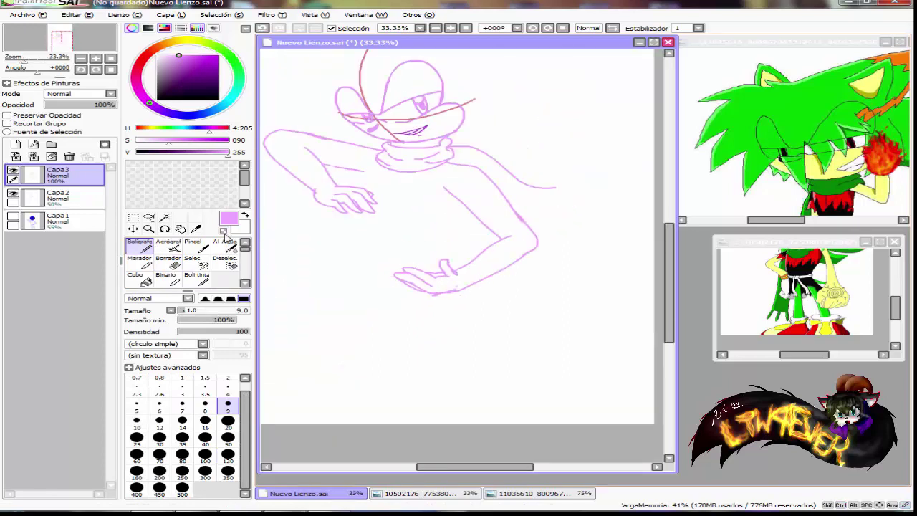
Erase the leftover line stub between the right hand's thumb and index finger with the size 9 eraser.
left_click(149, 218)
scroll(434, 280, "up", 3)
key("e")
scroll(430, 286, "up", 5)
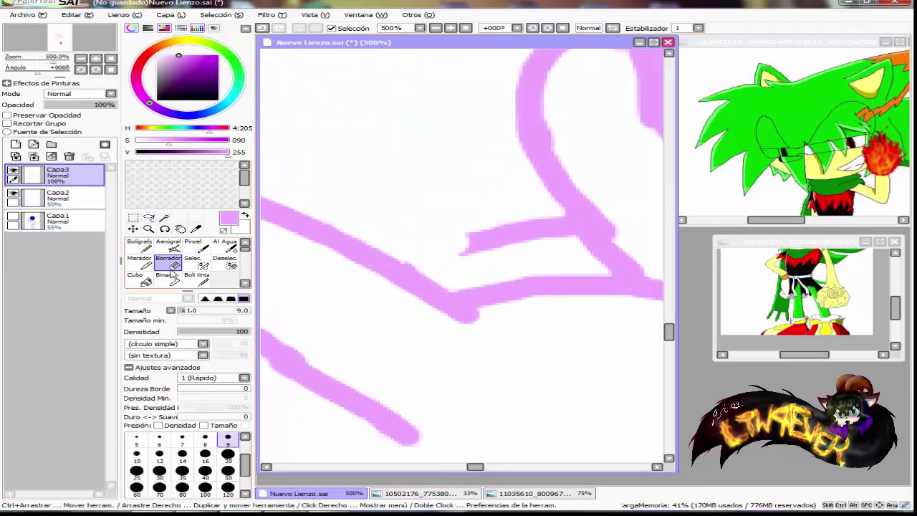
key("n")
mouse_move(494, 233)
left_mouse_down()
mouse_move(426, 254)
mouse_move(402, 291)
mouse_move(479, 274)
left_mouse_up()
scroll(423, 275, "down", 5)
scroll(504, 305, "up", 3)
left_click(170, 266)
scroll(424, 294, "down", 3)
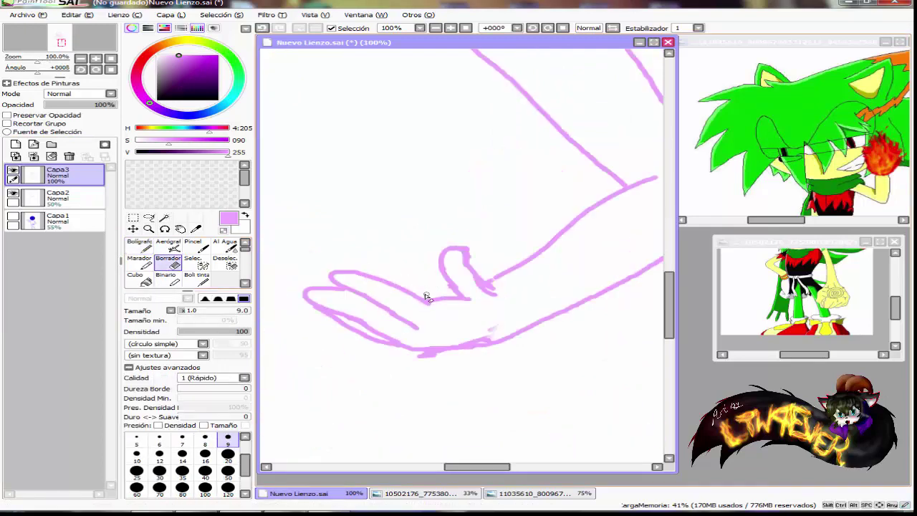
scroll(335, 324, "down", 4)
Select the right forearm and hand with a freehand lasso outline.
left_click(135, 227)
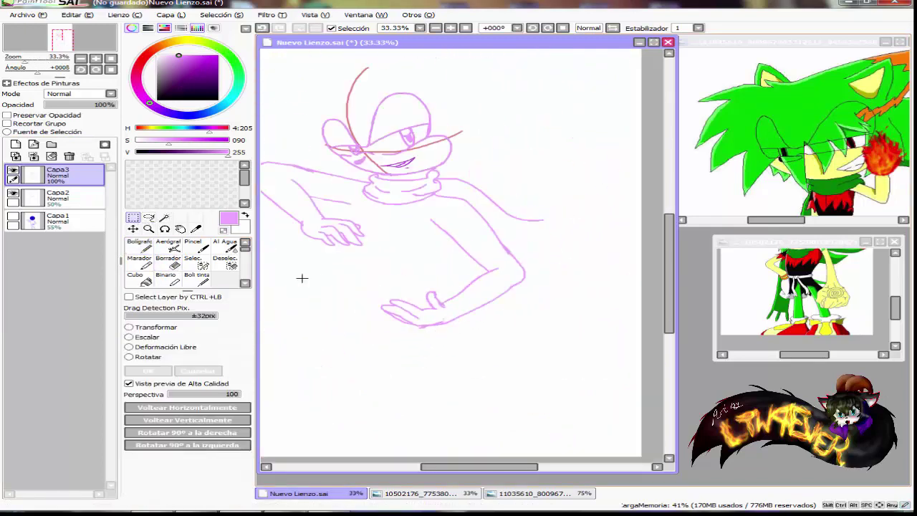
left_click(150, 218)
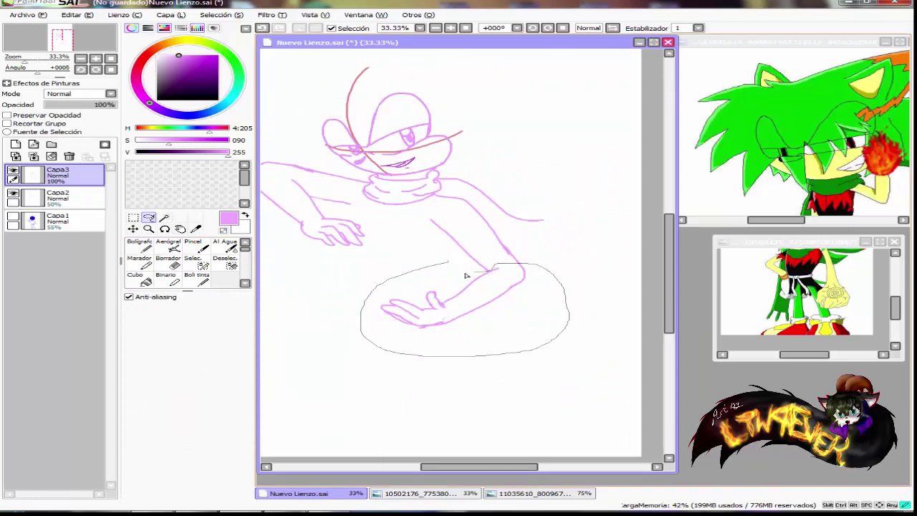
left_click_drag(466, 276, 470, 274)
Transform the selected forearm and hand, rotating them slightly counterclockwise and moving them up against the upper arm, and apply it.
key("ctrl")
left_click_drag(489, 305, 479, 295)
left_click(159, 328)
left_click_drag(374, 226, 365, 237)
mouse_move(466, 306)
left_mouse_down()
mouse_move(486, 311)
mouse_move(474, 312)
left_mouse_up()
left_click_drag(408, 229, 413, 227)
left_click_drag(427, 295, 430, 298)
left_click_drag(490, 225, 500, 230)
left_click_drag(469, 273, 469, 267)
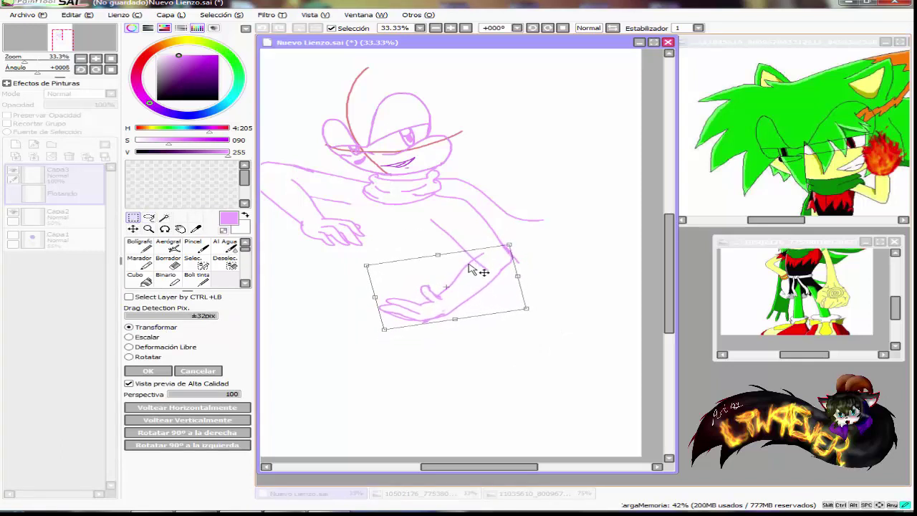
left_click(147, 370)
Erase the upper arm lines that overshoot the right elbow, using the size 9 and size 20 erasers.
scroll(385, 381, "up", 6)
key("e")
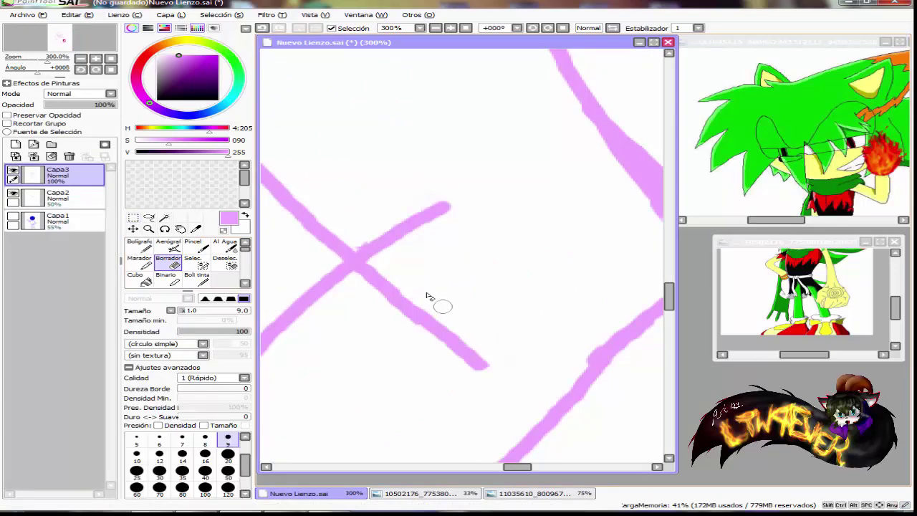
mouse_move(361, 265)
left_mouse_down()
mouse_move(423, 287)
mouse_move(502, 368)
left_mouse_up()
scroll(454, 293, "down", 2)
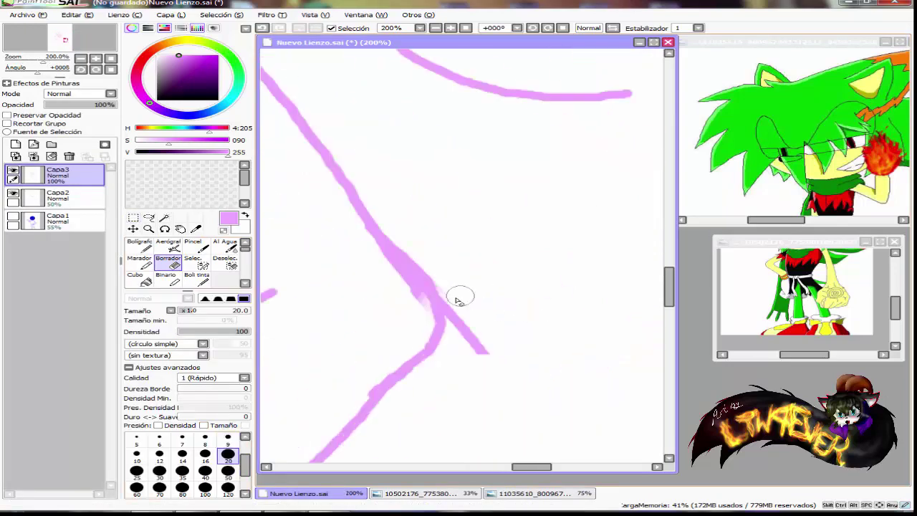
scroll(542, 318, "down", 5)
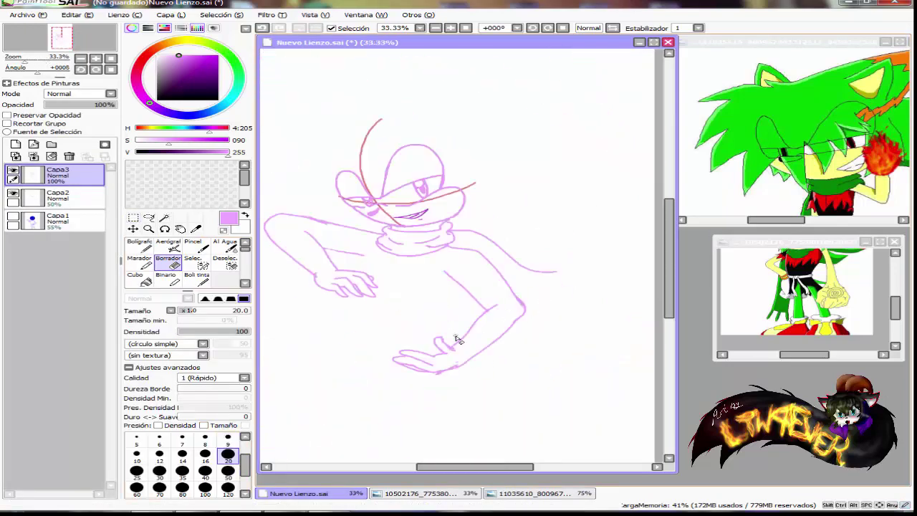
Show layer Capa1 again, make a short pen stroke below the left shoulder on Capa2, and return to layer Capa3.
left_click(13, 217)
left_click(54, 199)
key("n")
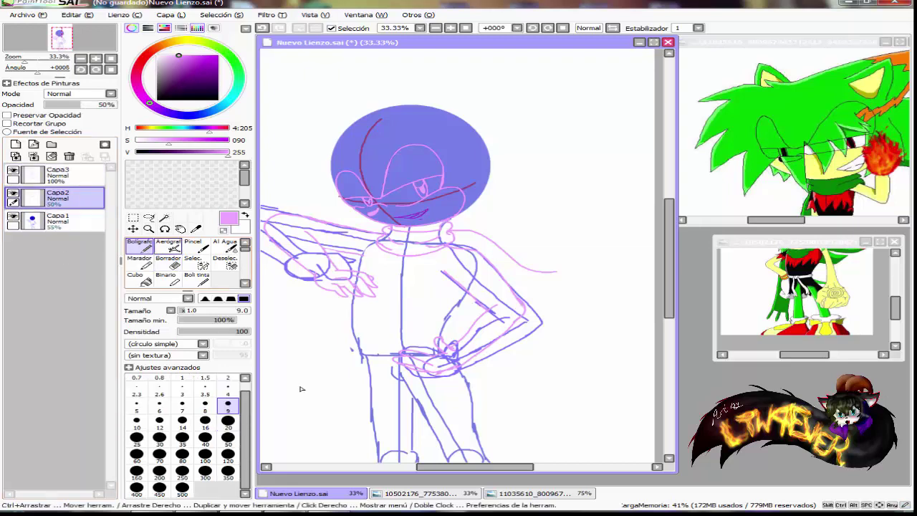
scroll(390, 219, "up", 4)
left_click_drag(401, 191, 387, 233)
left_click(64, 175)
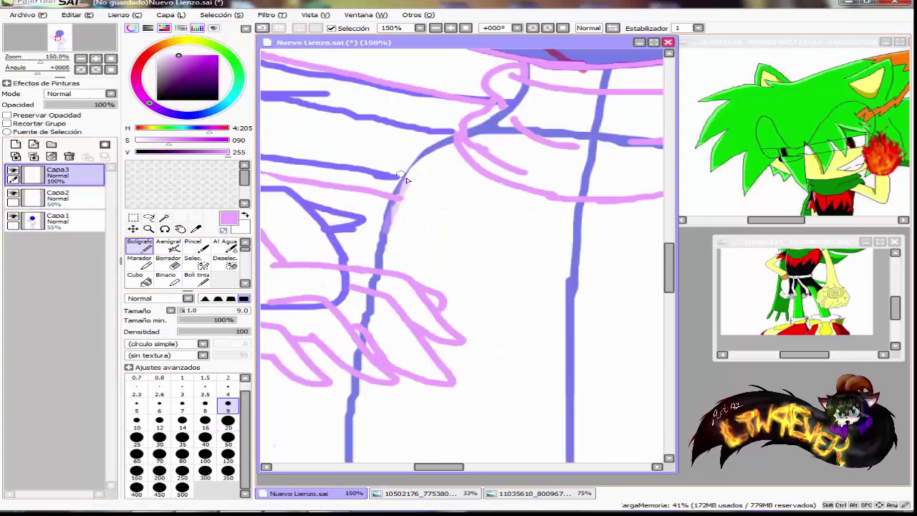
Trace the torso's sides in light pink on Capa3, from the left armpit to the hand and from the right arm to the thumb.
scroll(390, 230, "down", 4)
scroll(491, 187, "up", 3)
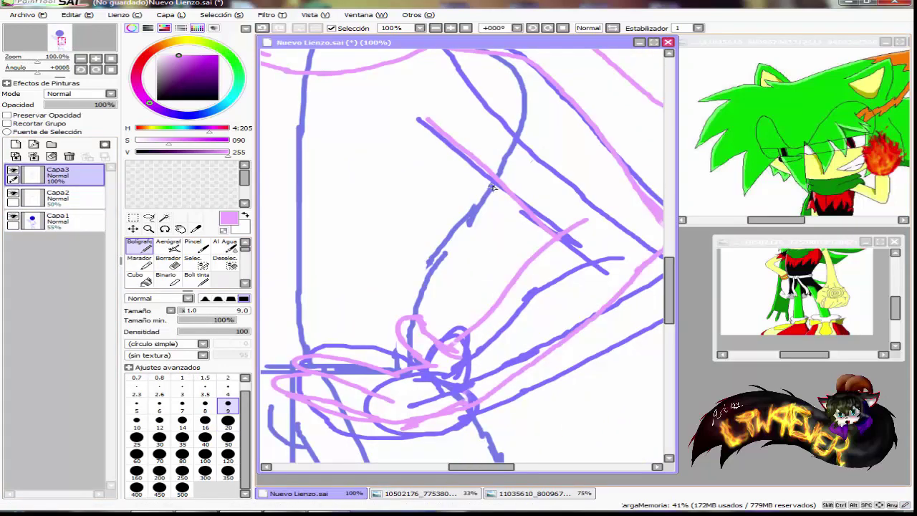
scroll(412, 313, "down", 3)
scroll(351, 262, "up", 3)
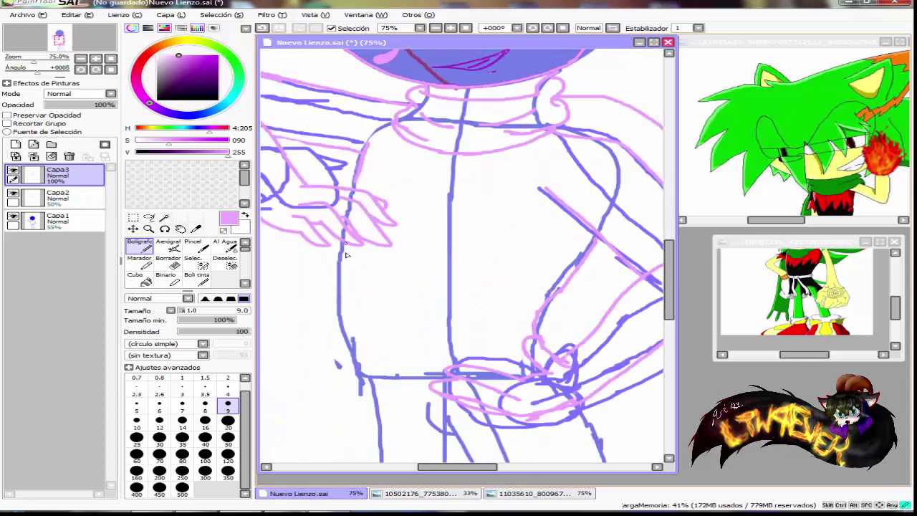
Trace the left waist and the left leg's outer contour to the canvas edge, and add the short crotch curve in light pink.
scroll(356, 369, "down", 3)
scroll(354, 149, "up", 3)
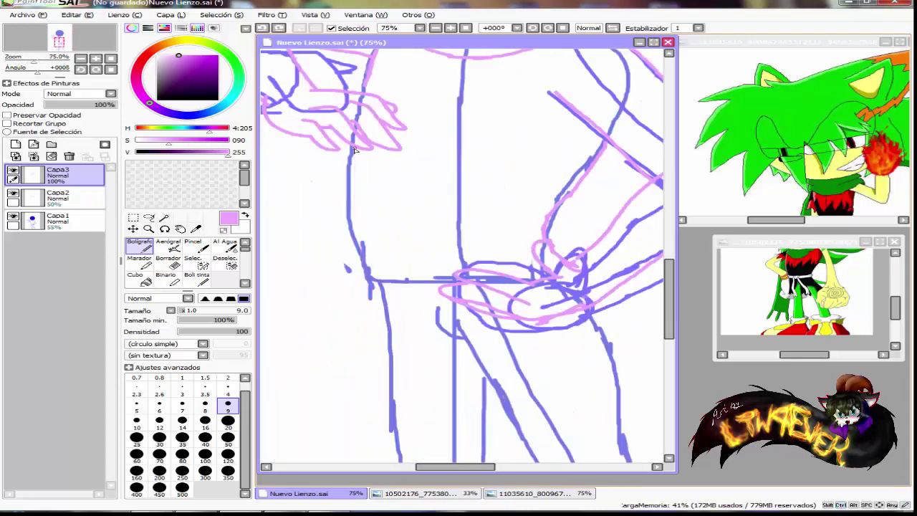
scroll(381, 297, "down", 3)
scroll(300, 87, "up", 3)
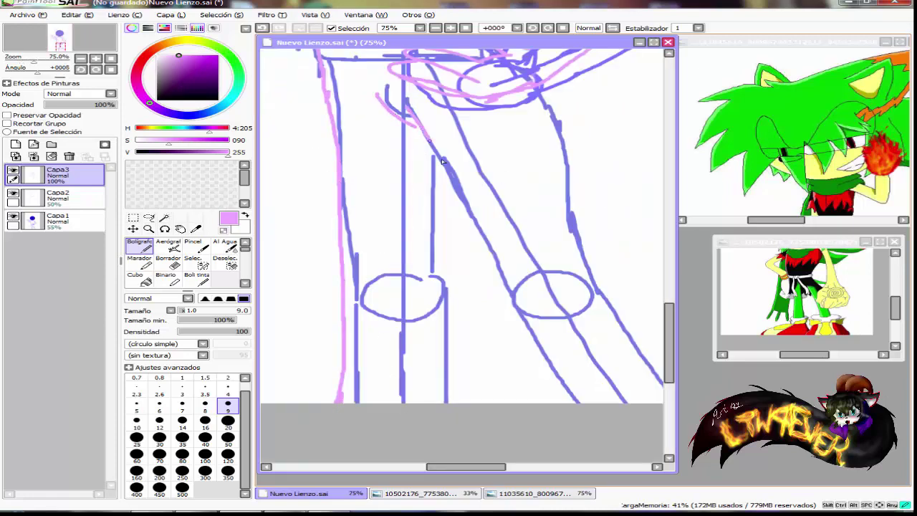
Trace the right leg's inner and outer contours in light pink from the hip down to the canvas edge.
scroll(494, 325, "down", 3)
scroll(542, 258, "up", 3)
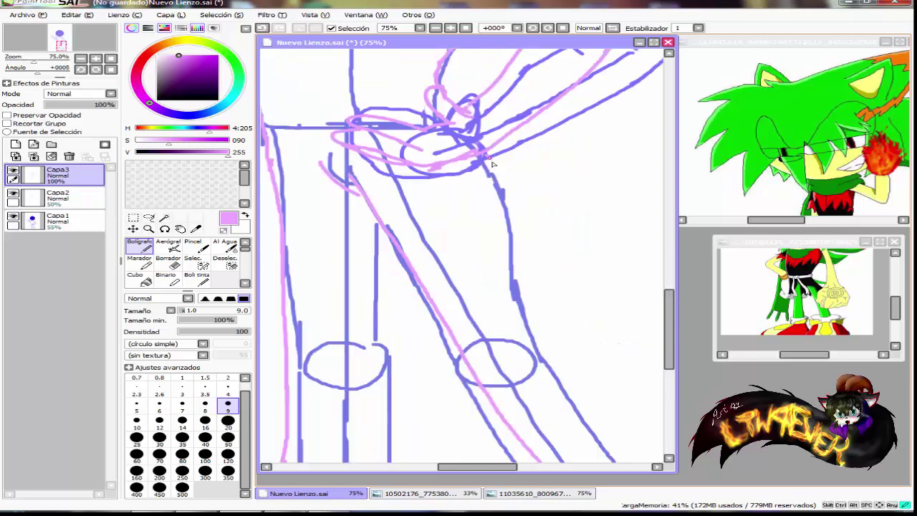
scroll(508, 224, "down", 3)
scroll(485, 266, "up", 3)
left_click_drag(432, 137, 443, 176)
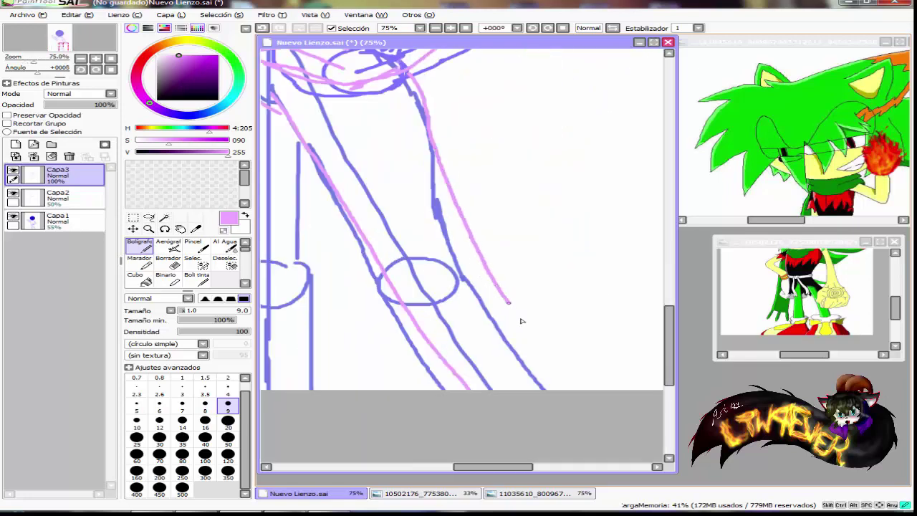
scroll(577, 394, "down", 2)
Erase the right leg's inner contour on Capa3 with the size 50 eraser while Capa1 is hidden, and show Capa1 again.
left_click(50, 222)
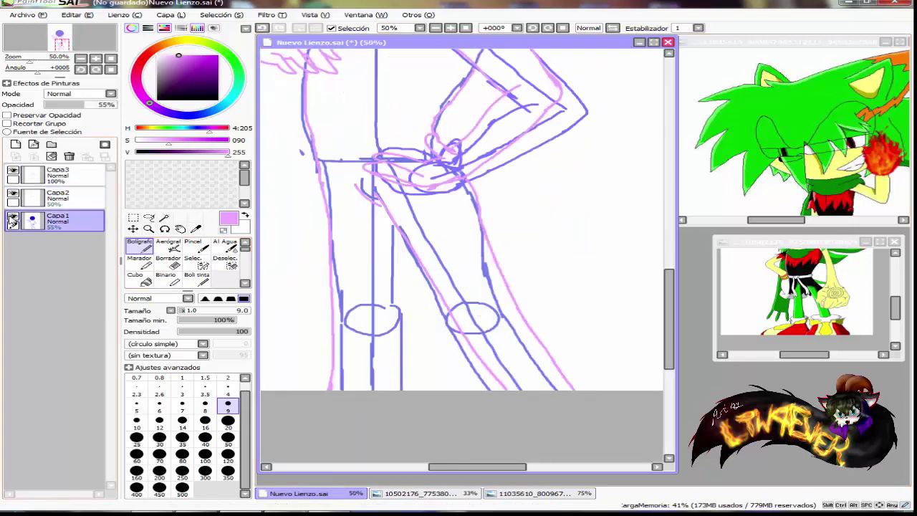
left_click(13, 216)
scroll(352, 270, "down", 1)
scroll(407, 298, "up", 1)
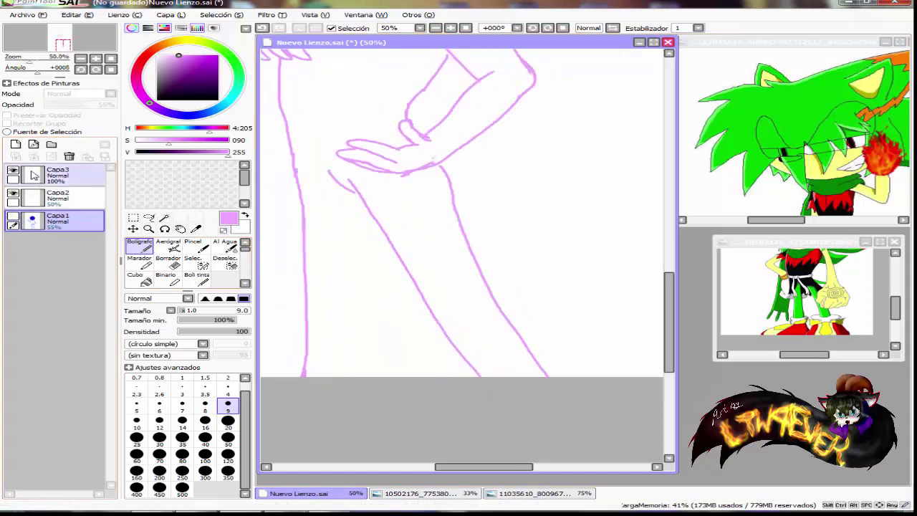
left_click(72, 174)
key("e")
left_click(228, 472)
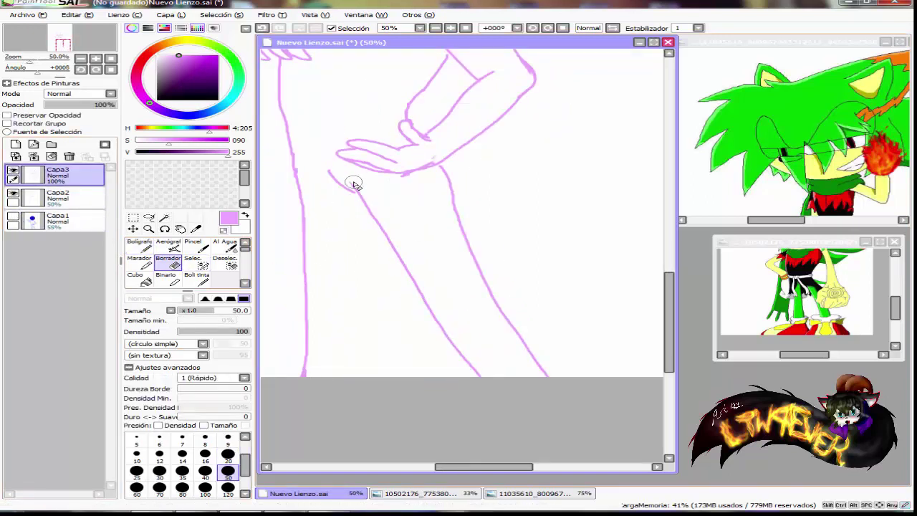
left_click_drag(351, 184, 476, 387)
left_click(13, 216)
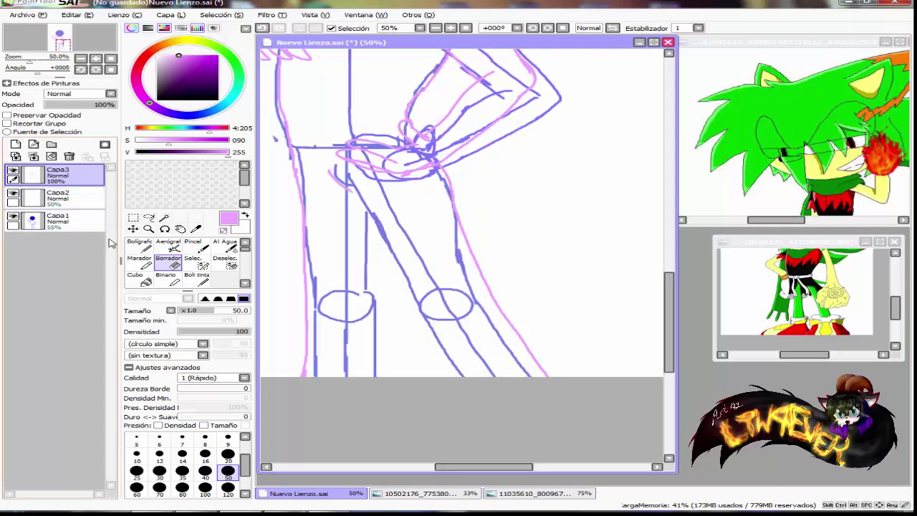
Retrace the right leg's inner contour on Capa3 with the size 9 light pink pen, from the crotch down to the canvas edge.
key("n")
scroll(337, 165, "up", 1)
scroll(406, 286, "down", 3)
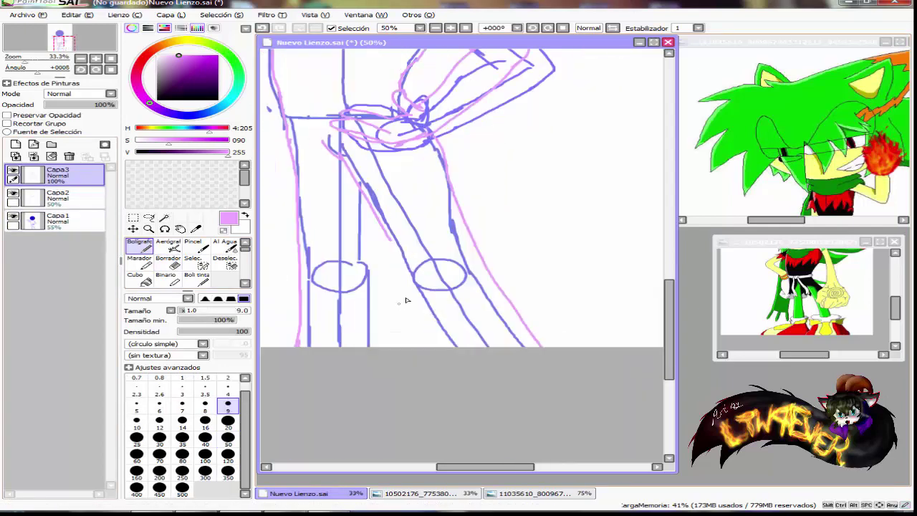
left_click_drag(387, 204, 475, 383)
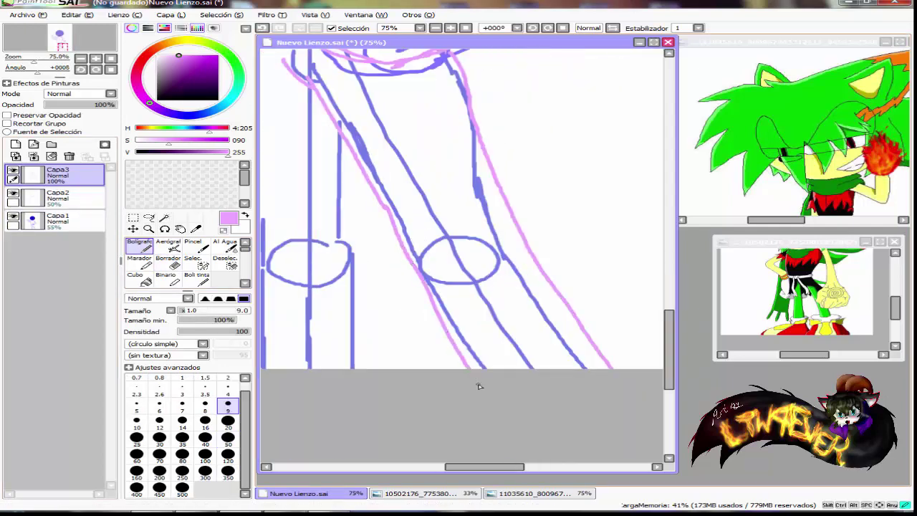
Delete layer Capa2, check the pink line art with Capa1 hidden, and make Capa3 active with Capa1 shown again.
left_click(12, 193)
left_click(65, 198)
left_click(70, 156)
left_click(13, 194)
scroll(360, 238, "down", 2)
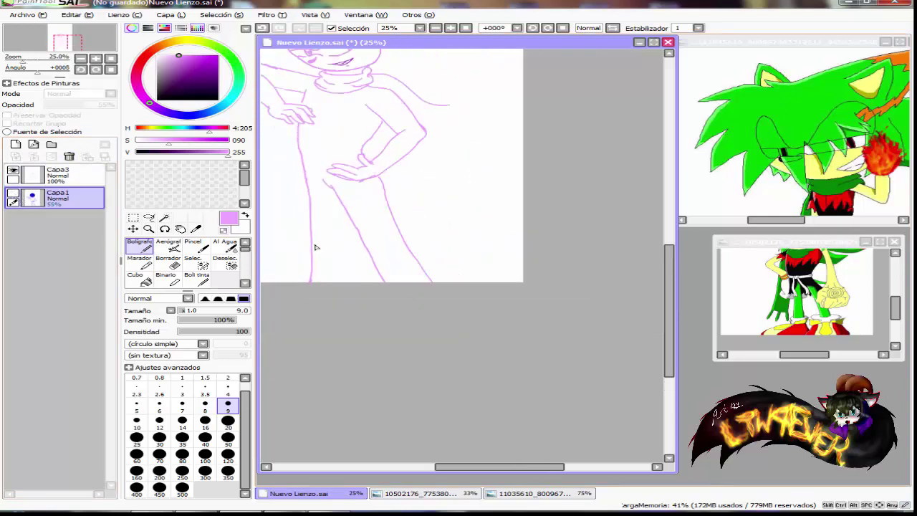
scroll(316, 247, "up", 3)
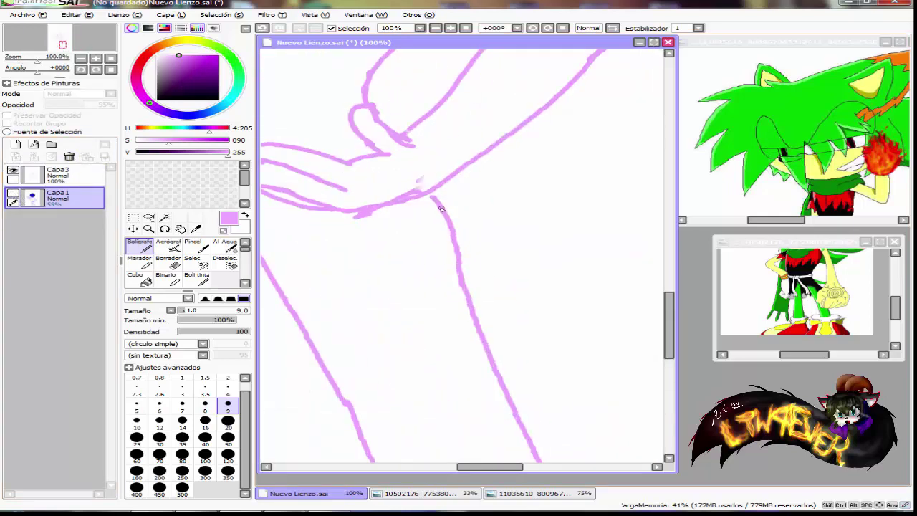
left_click(66, 176)
scroll(441, 204, "down", 3)
left_click(13, 193)
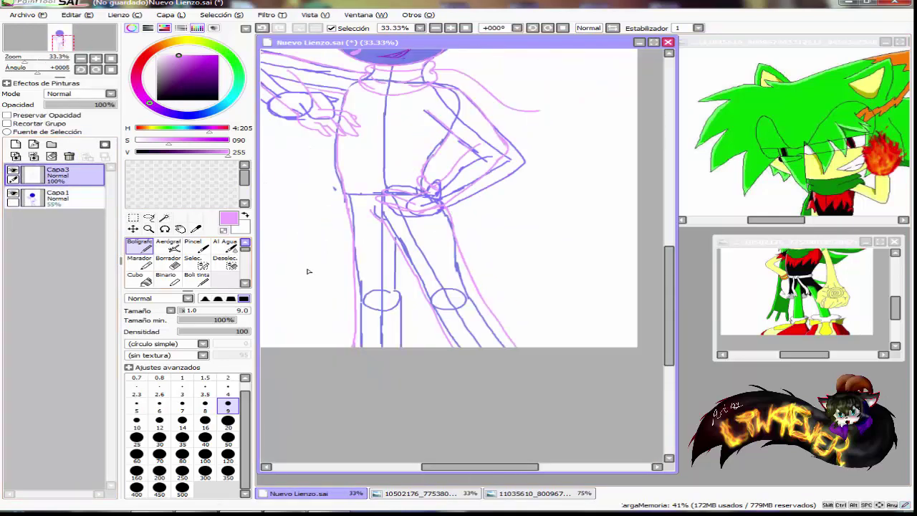
Try a light pink inner contour for the left leg down to the canvas edge, check it without Capa1, and undo it.
scroll(280, 113, "up", 2)
left_click_drag(415, 156, 428, 315)
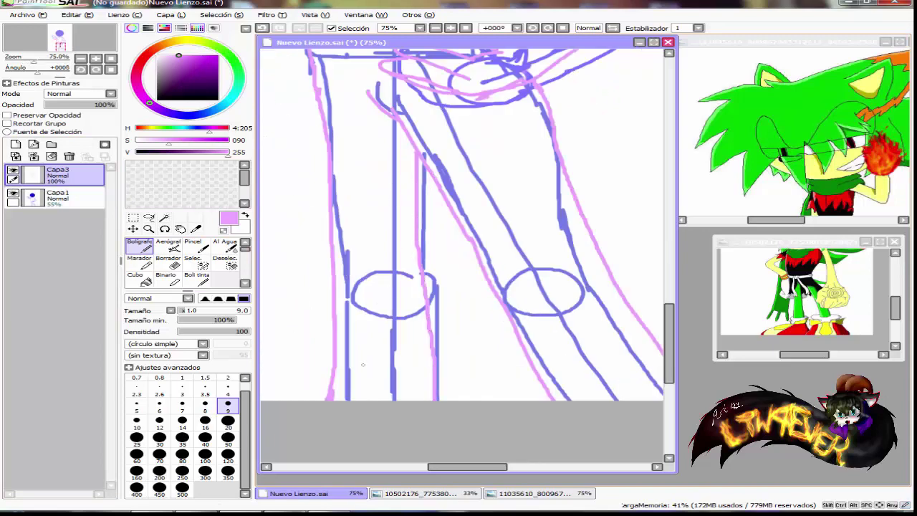
left_click(13, 193)
left_click_drag(390, 280, 385, 268)
key("ctrl+z")
left_click(13, 192)
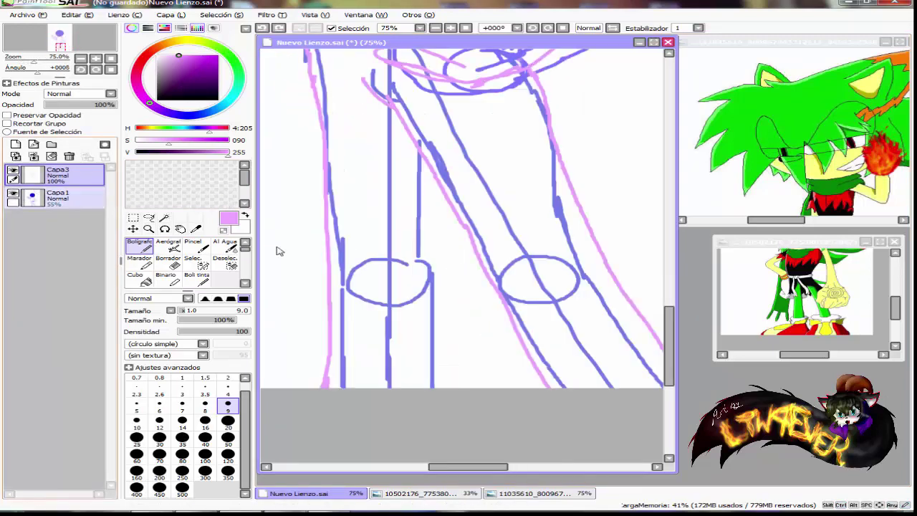
Trace the left leg's inner contour in light pink from the right leg's inner line to the canvas edge, and hide Capa1.
left_click_drag(423, 156, 447, 367)
left_click(13, 194)
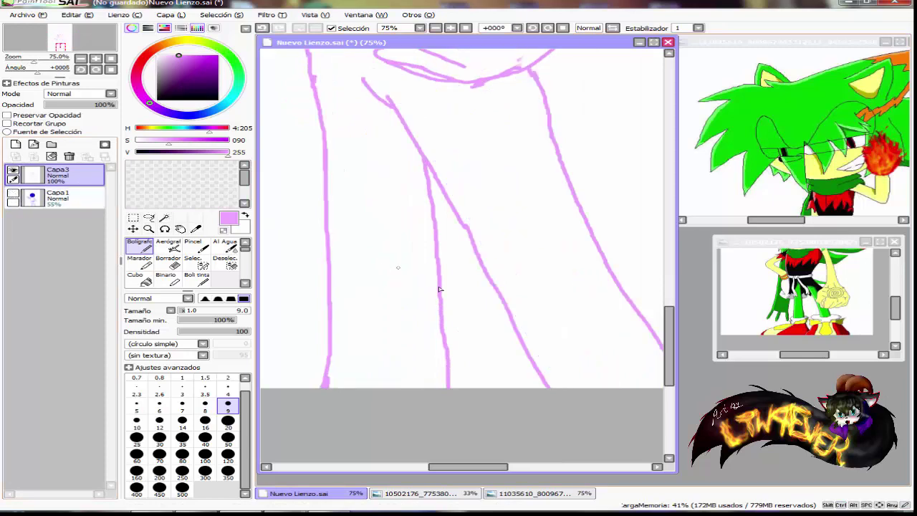
scroll(430, 280, "down", 3)
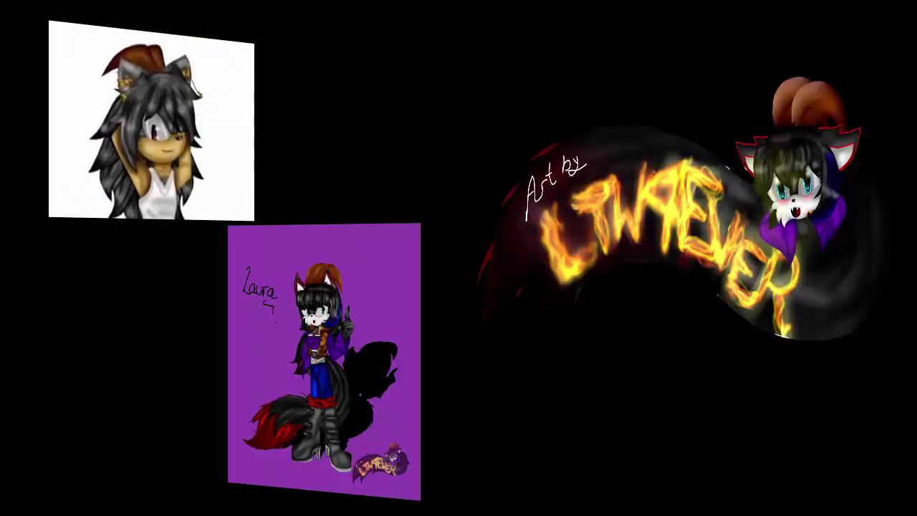